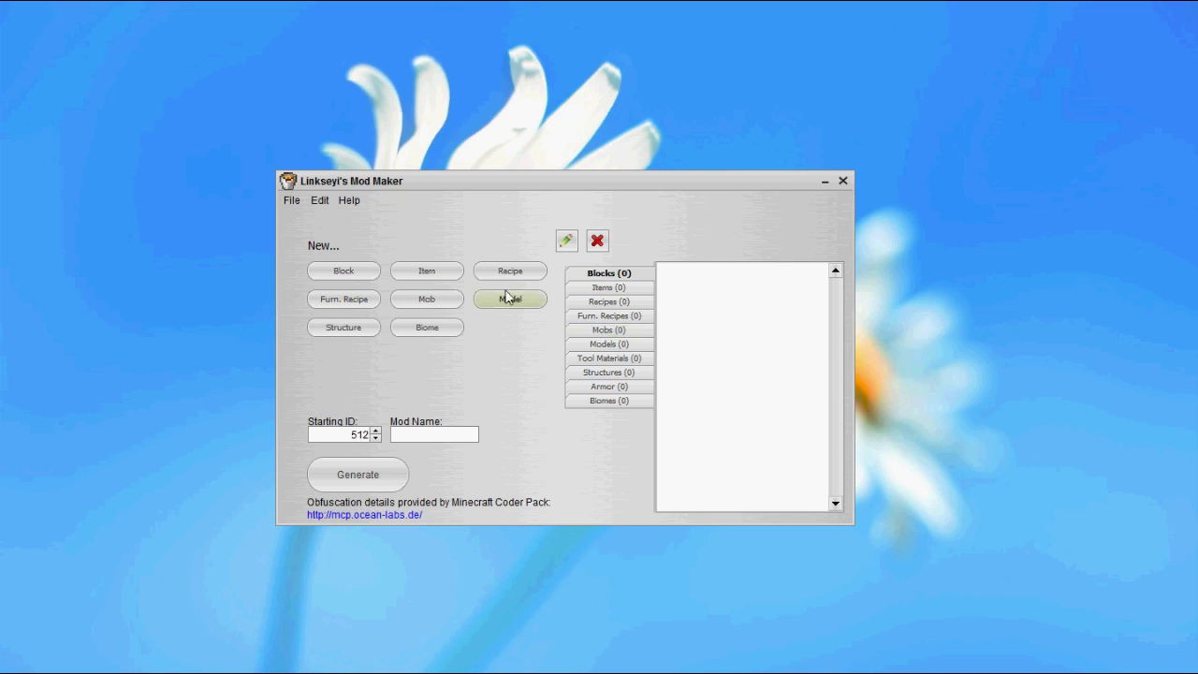
Step: Start a new mob, examine the available model types, and close the form without creating anything
{"action": "left_click", "coordinate": [446, 303]}
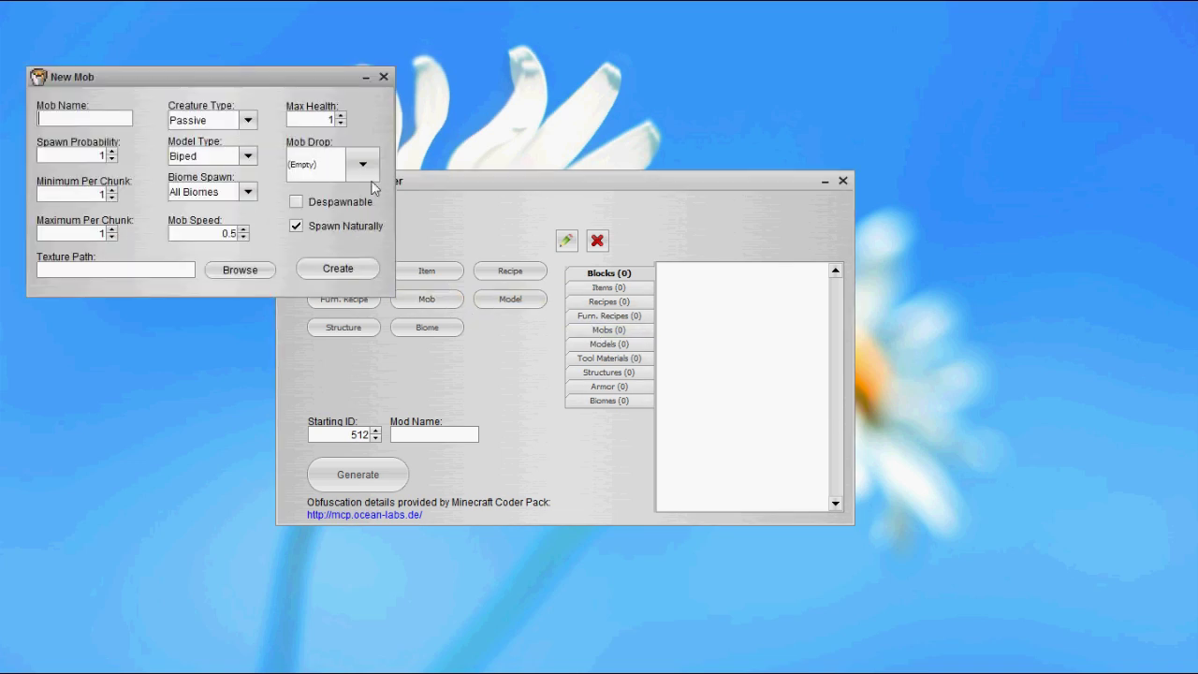
{"action": "left_click_drag", "start_coordinate": [307, 83], "coordinate": [540, 137]}
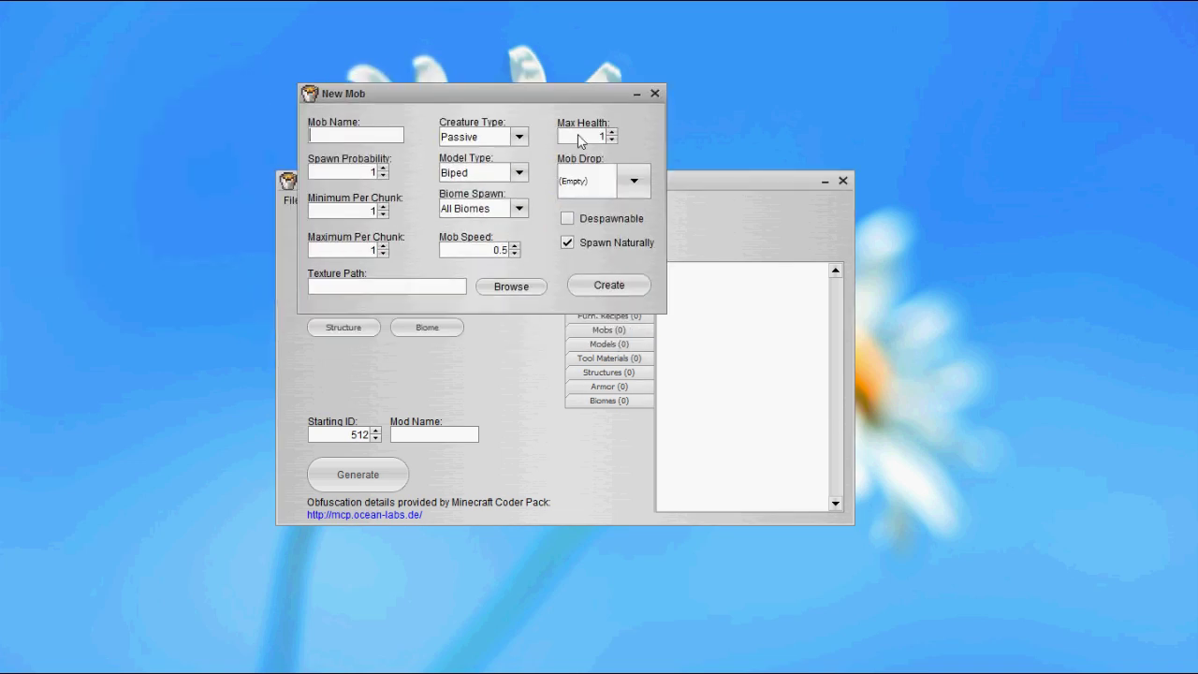
{"action": "left_click", "coordinate": [513, 174]}
{"action": "left_click", "coordinate": [509, 191]}
{"action": "left_click", "coordinate": [512, 177]}
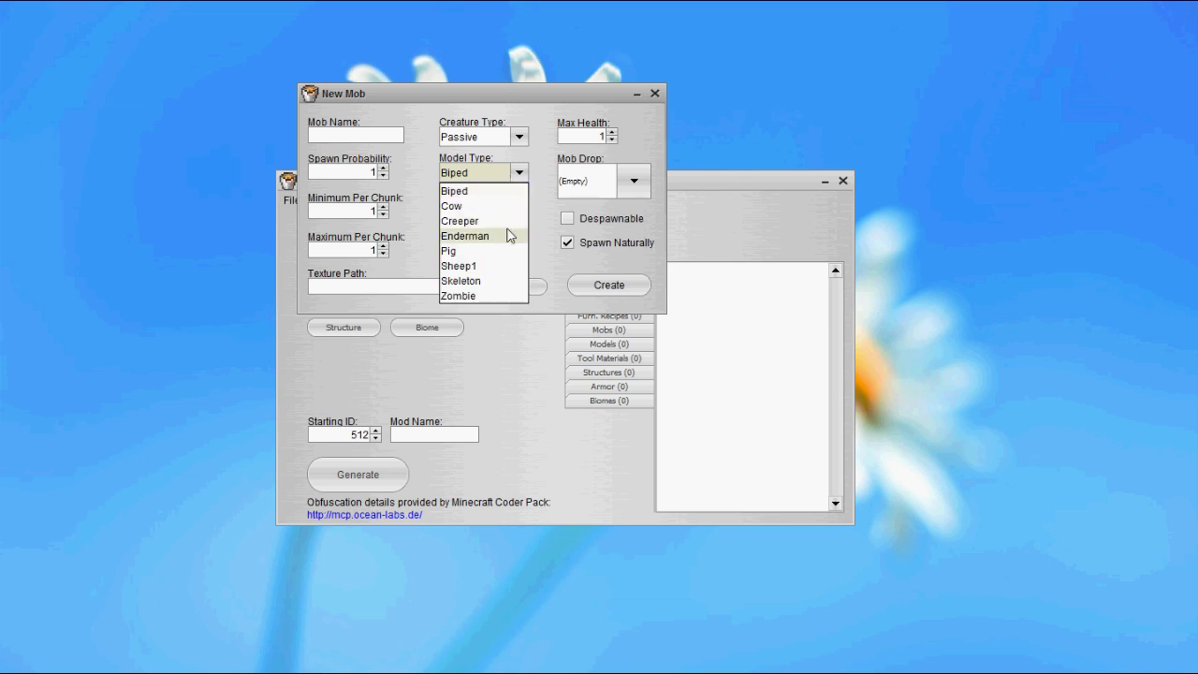
{"action": "left_click", "coordinate": [547, 257]}
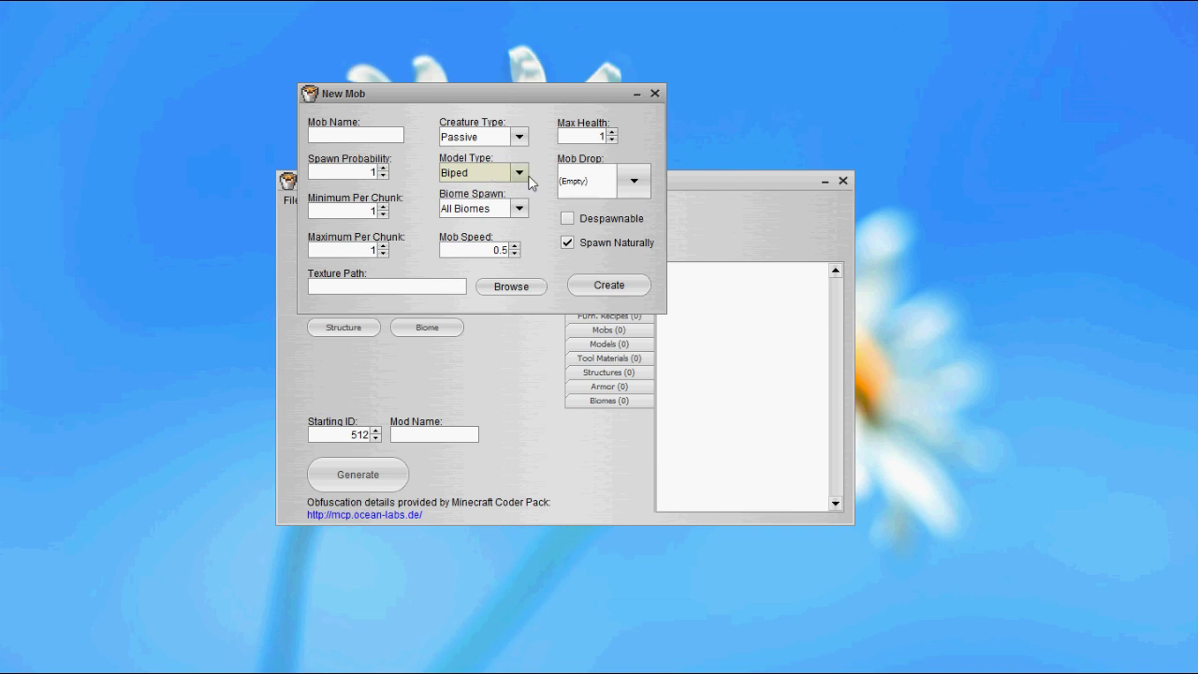
{"action": "left_click", "coordinate": [654, 94]}
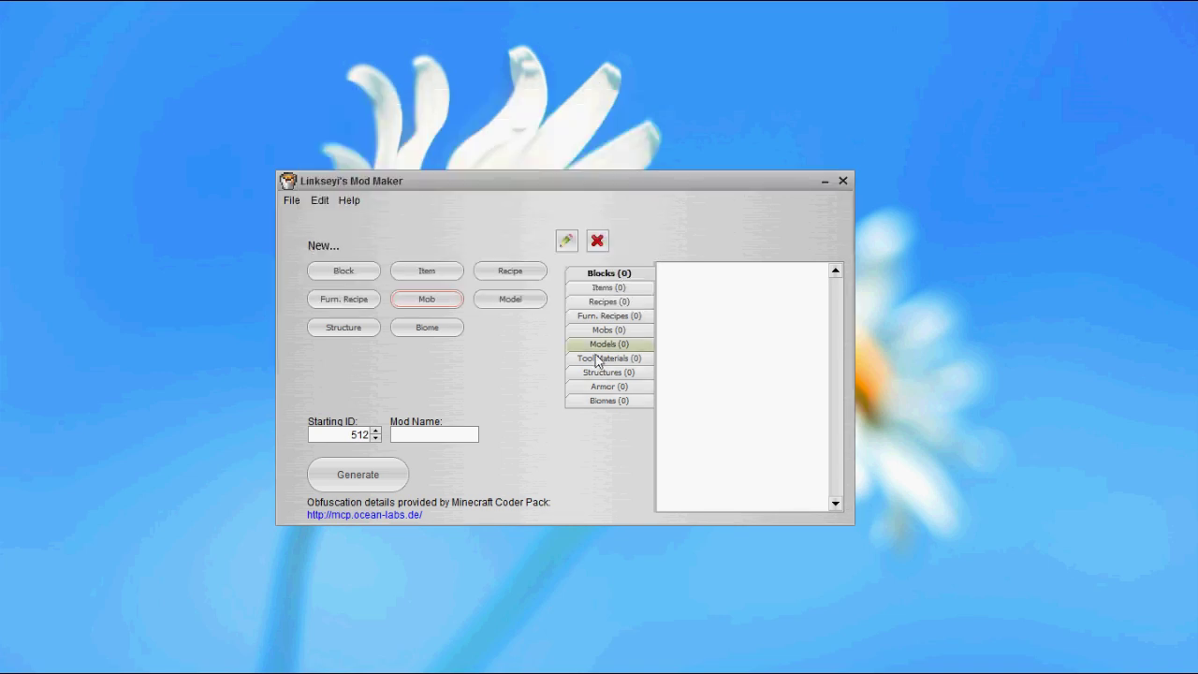
Step: Open the modeler for a new model and arrange its settings and preview windows side by side
{"action": "left_click", "coordinate": [500, 311]}
{"action": "left_click_drag", "start_coordinate": [415, 88], "coordinate": [549, 91]}
{"action": "left_click_drag", "start_coordinate": [135, 80], "coordinate": [312, 49]}
{"action": "left_click_drag", "start_coordinate": [496, 81], "coordinate": [493, 81]}
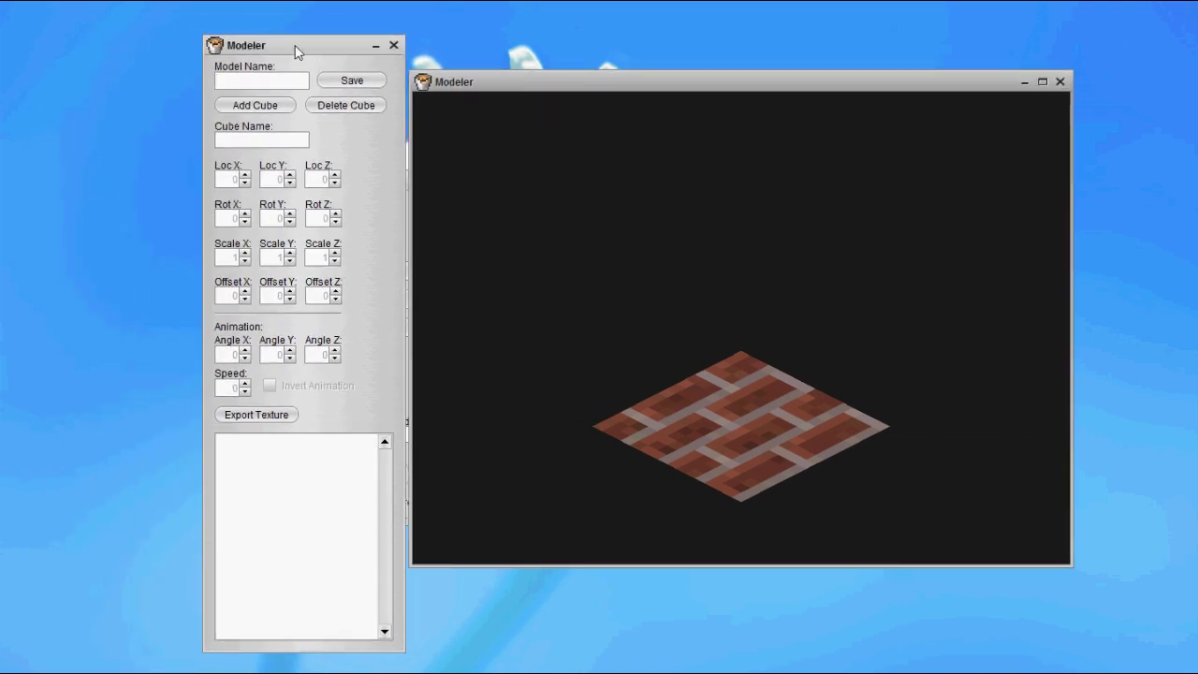
{"action": "left_click_drag", "start_coordinate": [296, 51], "coordinate": [298, 47]}
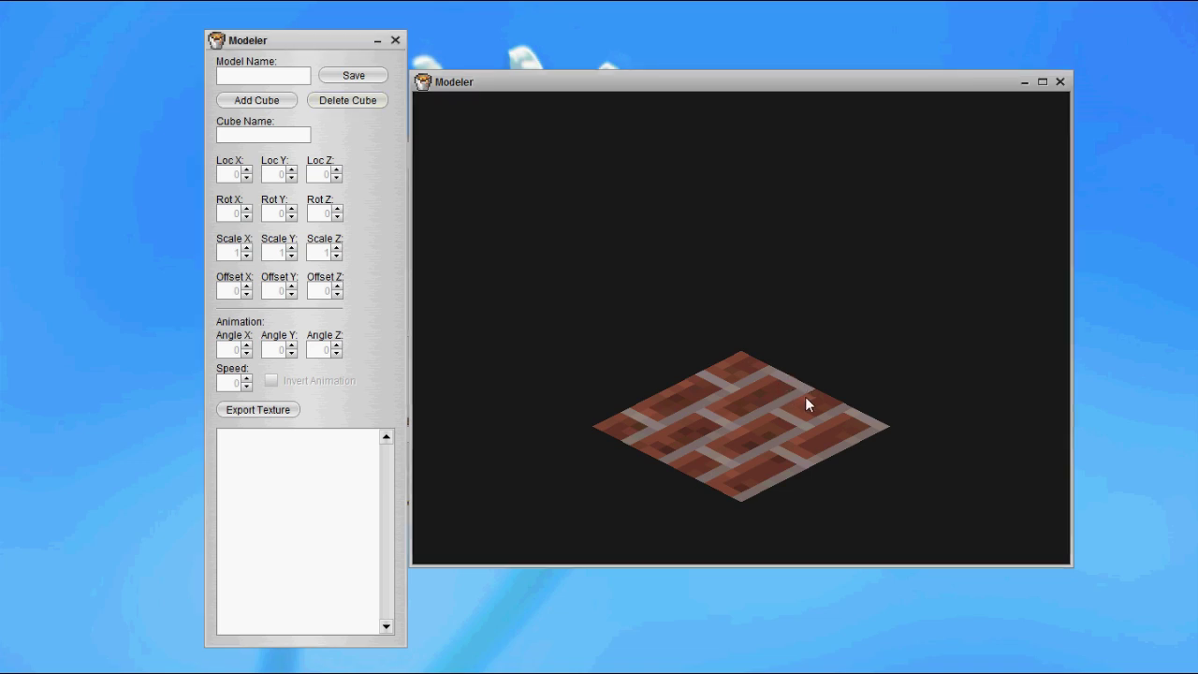
Step: Examine the brick floor in the preview from several angles and distances, and restore the default view
{"action": "left_click_drag", "start_coordinate": [802, 401], "coordinate": [801, 442]}
{"action": "scroll", "coordinate": [802, 441], "scroll_direction": "up", "scroll_amount": 3}
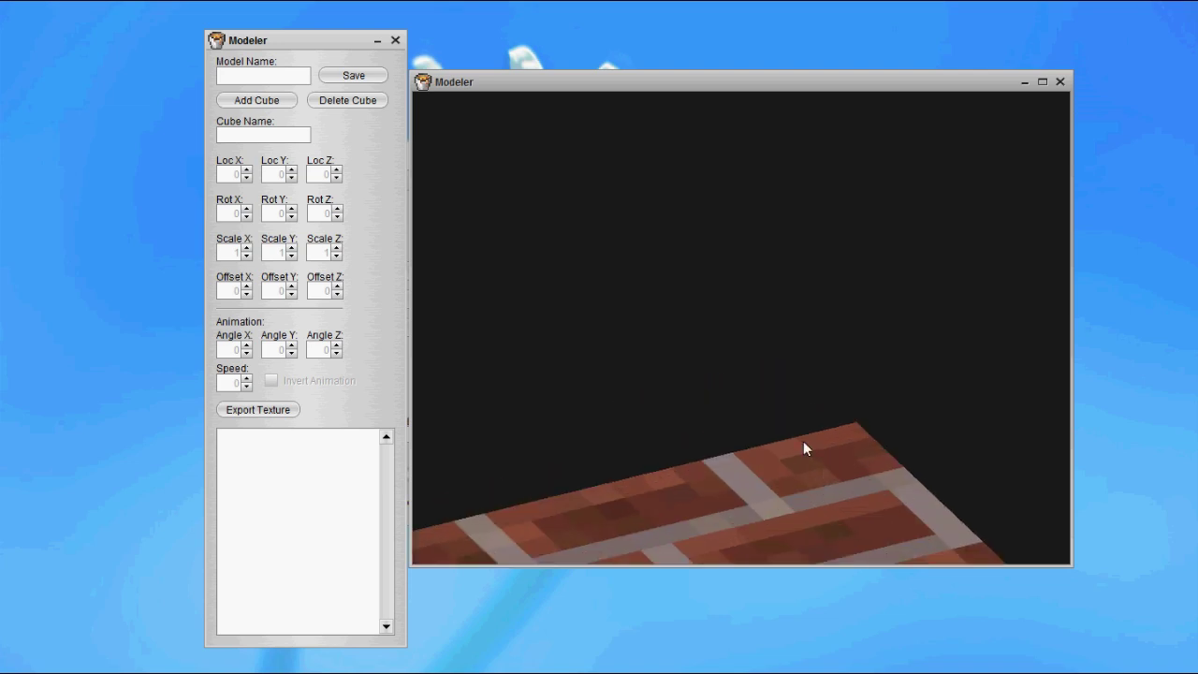
{"action": "scroll", "coordinate": [803, 441], "scroll_direction": "down", "scroll_amount": 5}
{"action": "scroll", "coordinate": [804, 441], "scroll_direction": "up", "scroll_amount": 4}
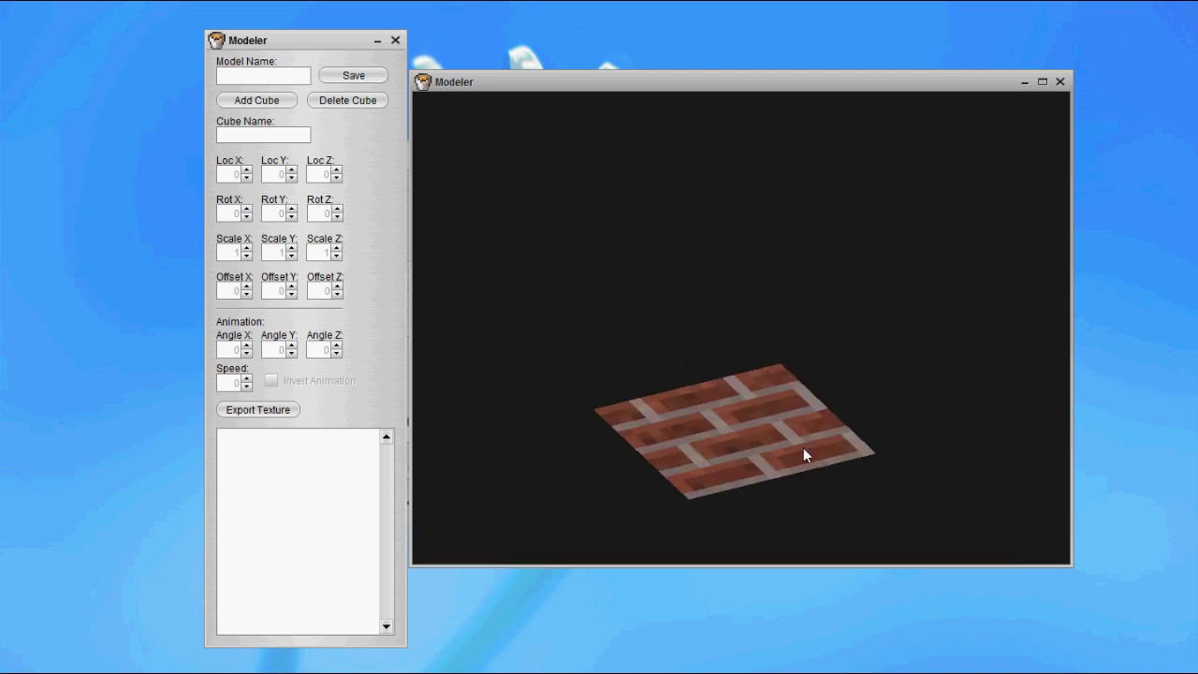
{"action": "left_click_drag", "start_coordinate": [811, 449], "coordinate": [784, 443]}
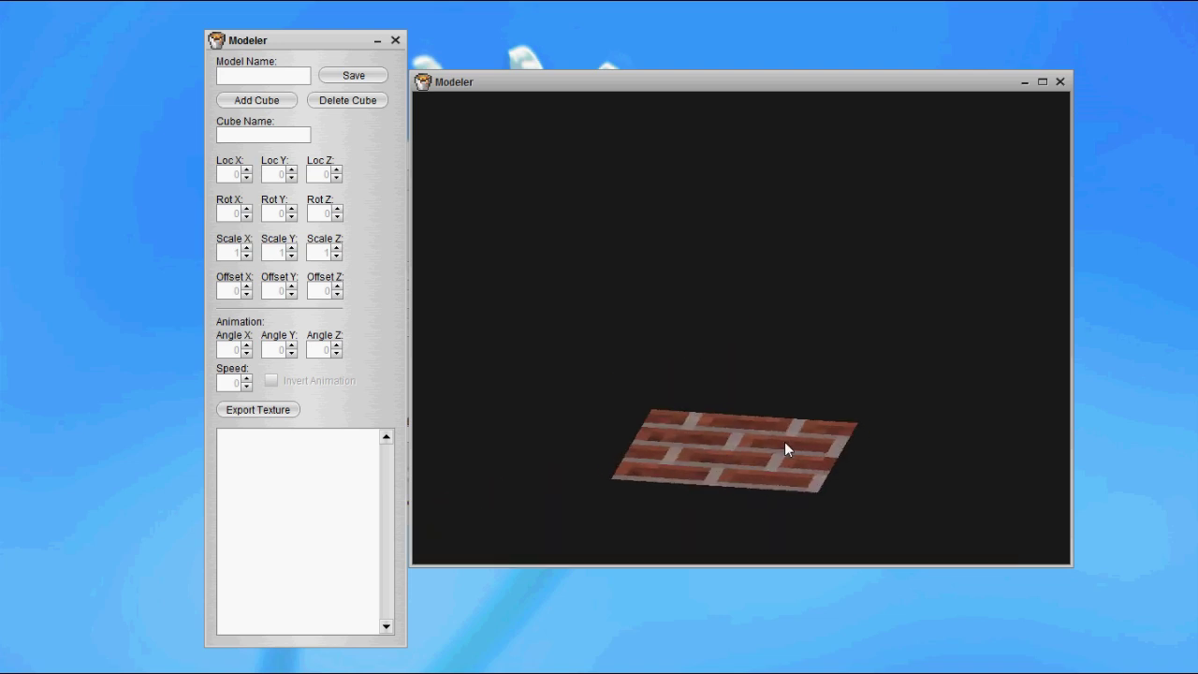
{"action": "key", "text": "r"}
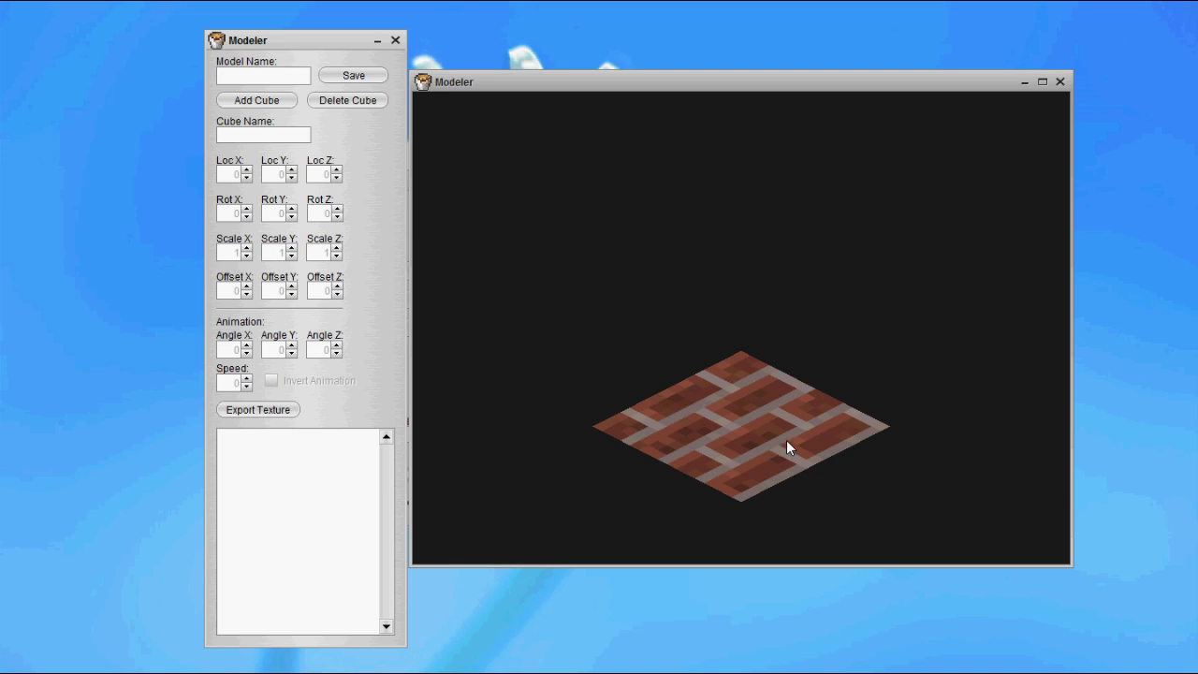
Step: Add a cube to the model and select it for editing
{"action": "left_click", "coordinate": [255, 102]}
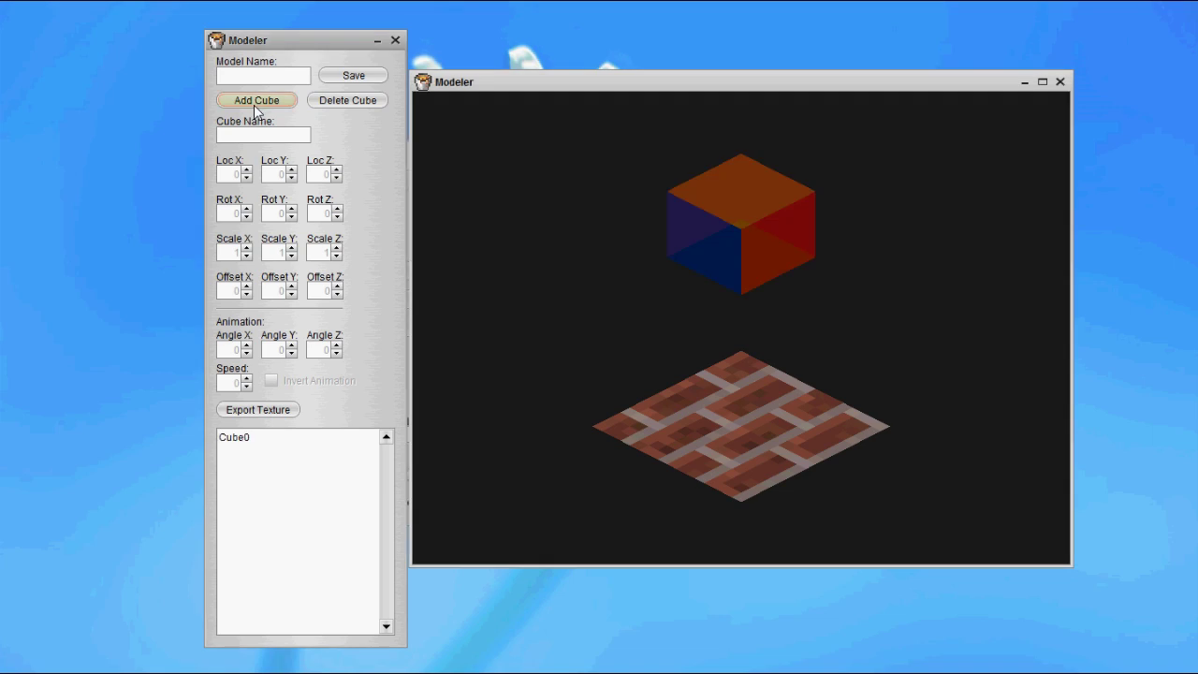
{"action": "mouse_move", "coordinate": [802, 369]}
{"action": "left_mouse_down"}
{"action": "mouse_move", "coordinate": [778, 366]}
{"action": "mouse_move", "coordinate": [808, 386]}
{"action": "left_mouse_up"}
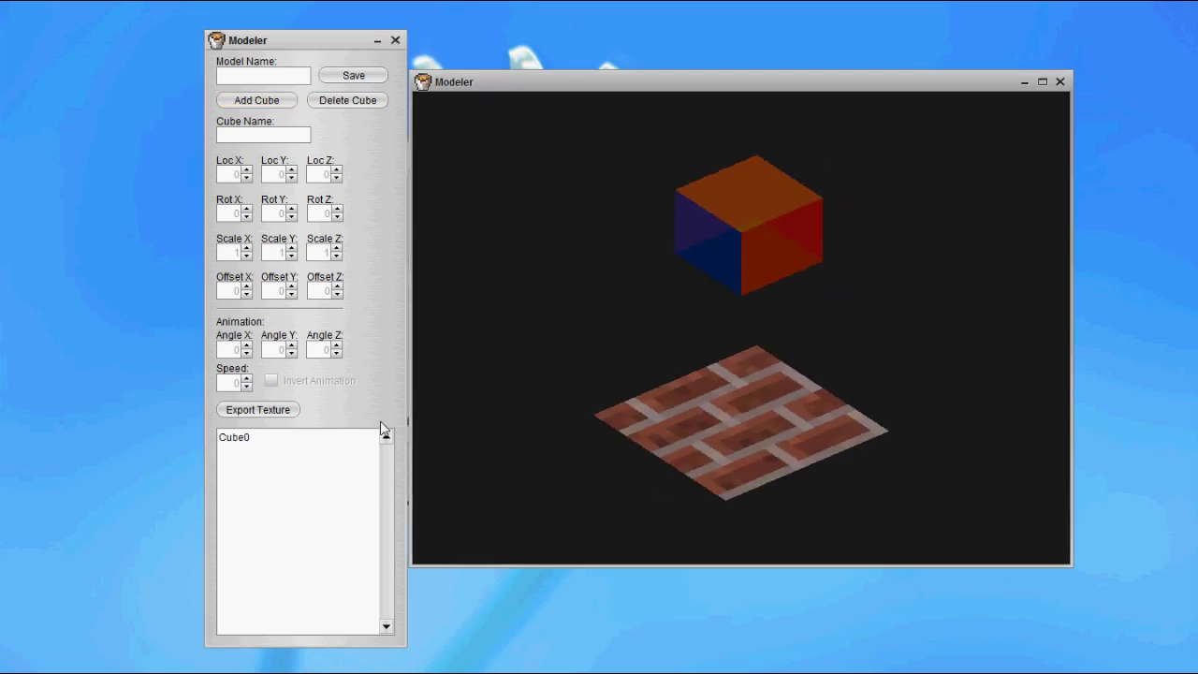
{"action": "left_click", "coordinate": [327, 444]}
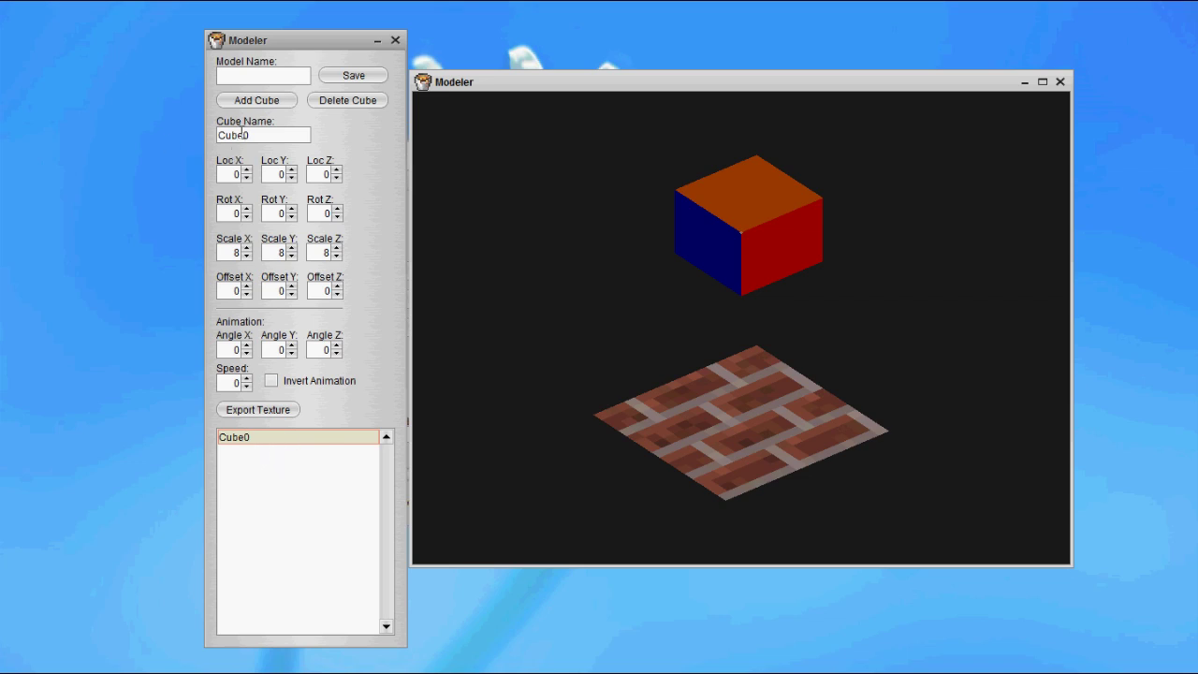
Step: Try rotating the cube around its pivot point with an X rotation of 11.7
{"action": "mouse_move", "coordinate": [756, 221]}
{"action": "left_mouse_down"}
{"action": "mouse_move", "coordinate": [710, 234]}
{"action": "mouse_move", "coordinate": [727, 290]}
{"action": "mouse_move", "coordinate": [735, 247]}
{"action": "mouse_move", "coordinate": [767, 207]}
{"action": "mouse_move", "coordinate": [729, 212]}
{"action": "mouse_move", "coordinate": [726, 180]}
{"action": "mouse_move", "coordinate": [708, 208]}
{"action": "mouse_move", "coordinate": [755, 233]}
{"action": "mouse_move", "coordinate": [733, 193]}
{"action": "mouse_move", "coordinate": [736, 222]}
{"action": "left_mouse_up"}
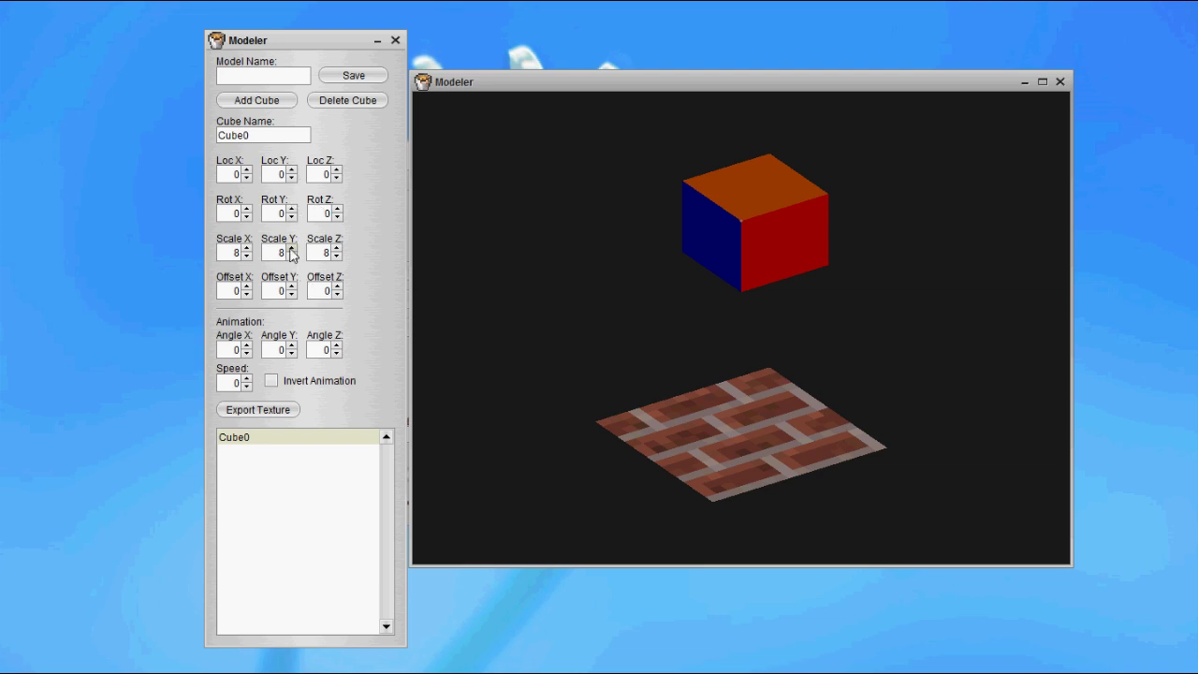
{"action": "left_click_drag", "start_coordinate": [714, 264], "coordinate": [737, 193]}
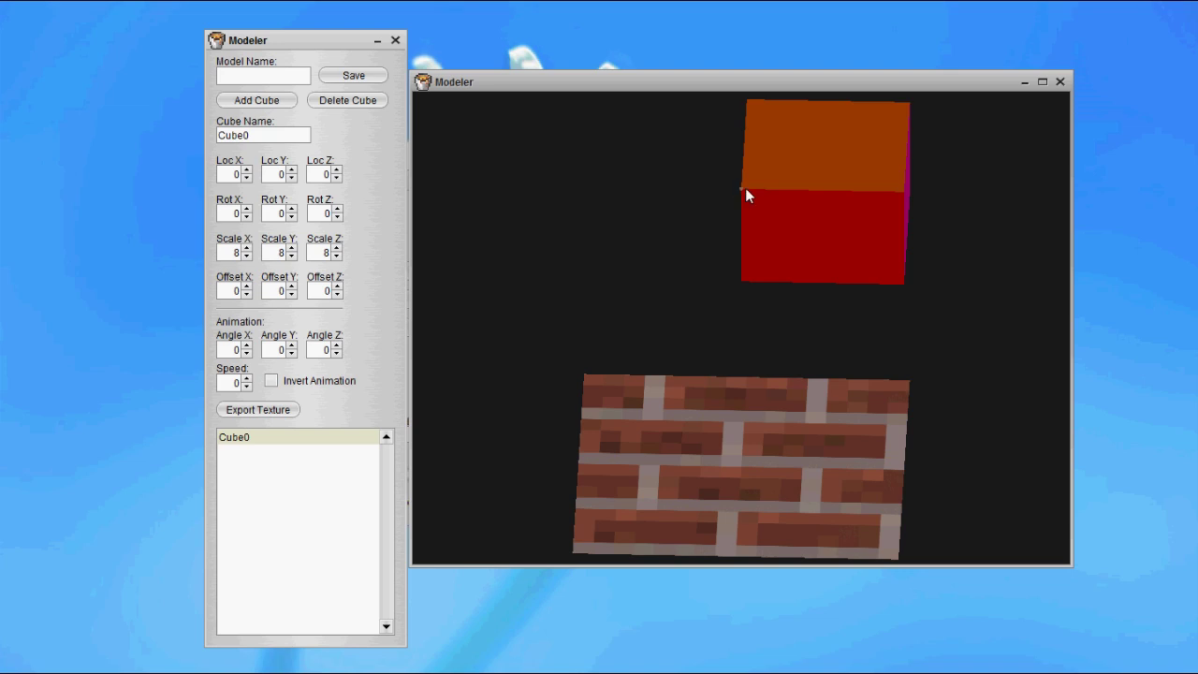
{"action": "scroll", "coordinate": [745, 188], "scroll_direction": "up", "scroll_amount": 5}
{"action": "left_click_drag", "start_coordinate": [758, 198], "coordinate": [772, 334]}
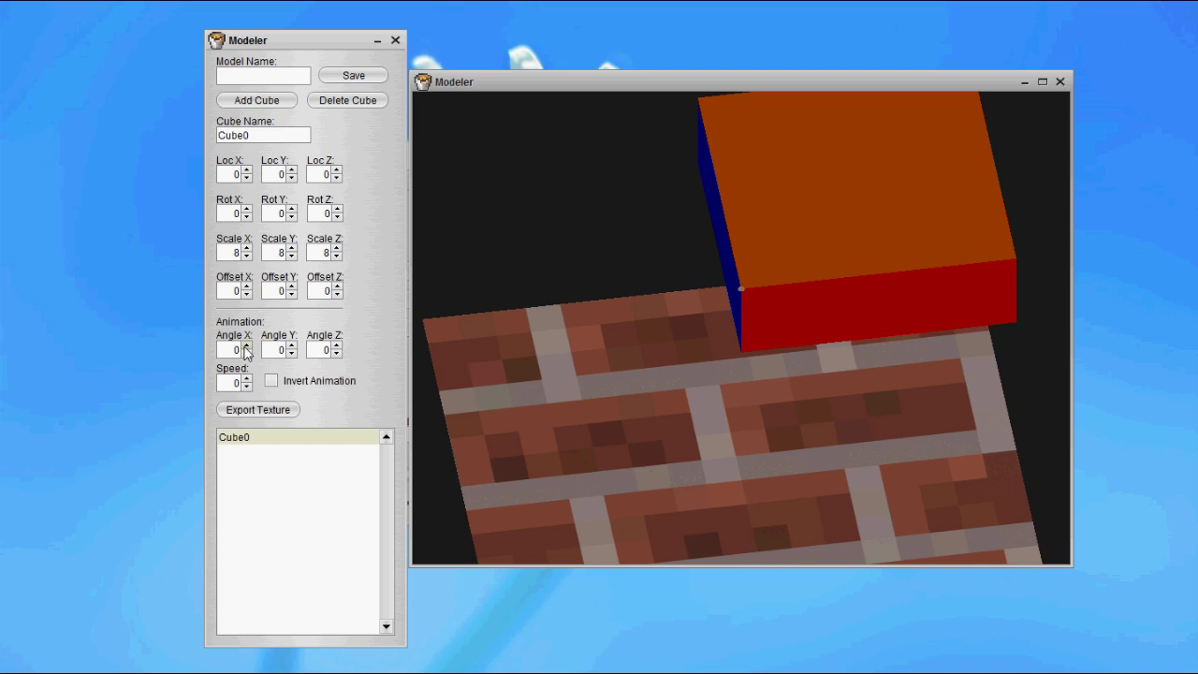
{"action": "left_click", "coordinate": [246, 209]}
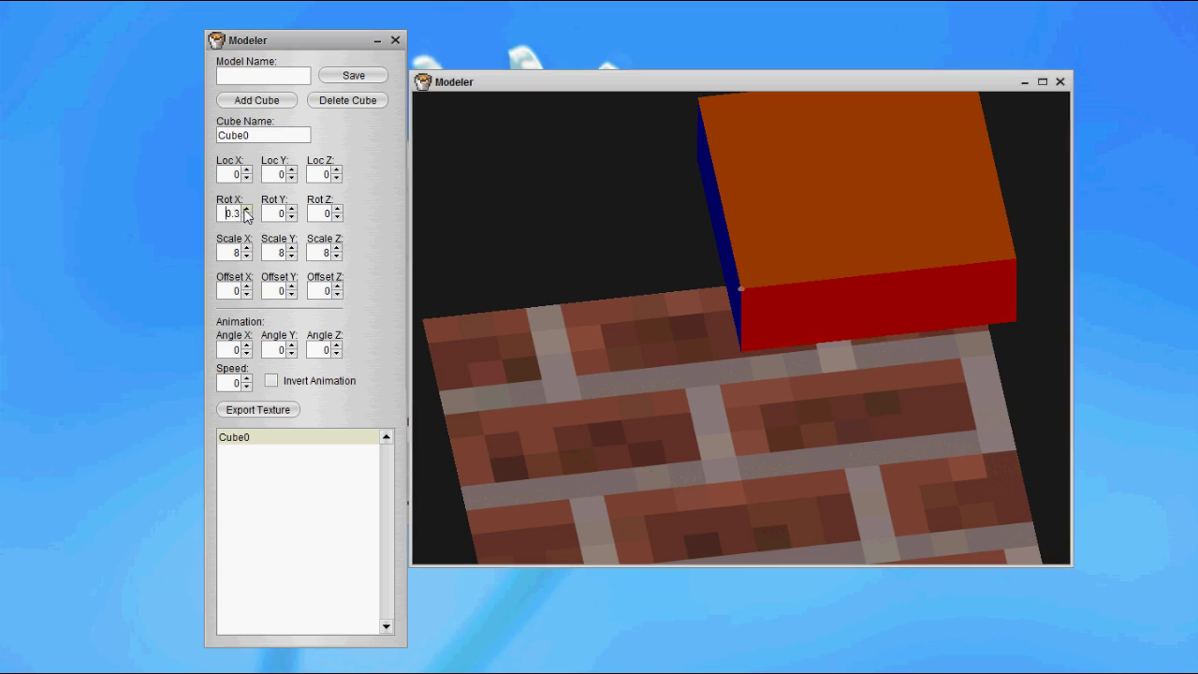
{"action": "left_click_drag", "start_coordinate": [246, 209], "coordinate": [246, 209]}
{"action": "scroll", "coordinate": [737, 295], "scroll_direction": "down", "scroll_amount": 6}
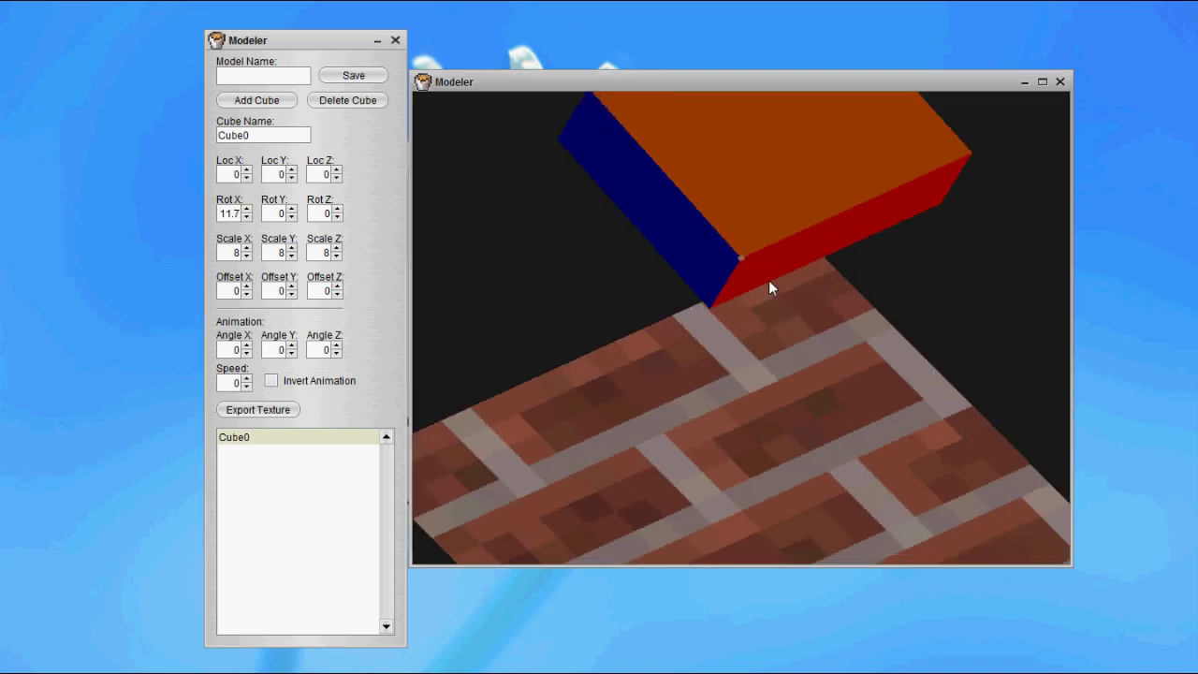
Step: Reset the cube's X rotation to 0
{"action": "left_click_drag", "start_coordinate": [812, 251], "coordinate": [505, 195]}
{"action": "left_click", "coordinate": [229, 214]}
{"action": "double_click", "coordinate": [229, 214]}
{"action": "type", "text": "0"}
{"action": "key", "text": "Tab"}
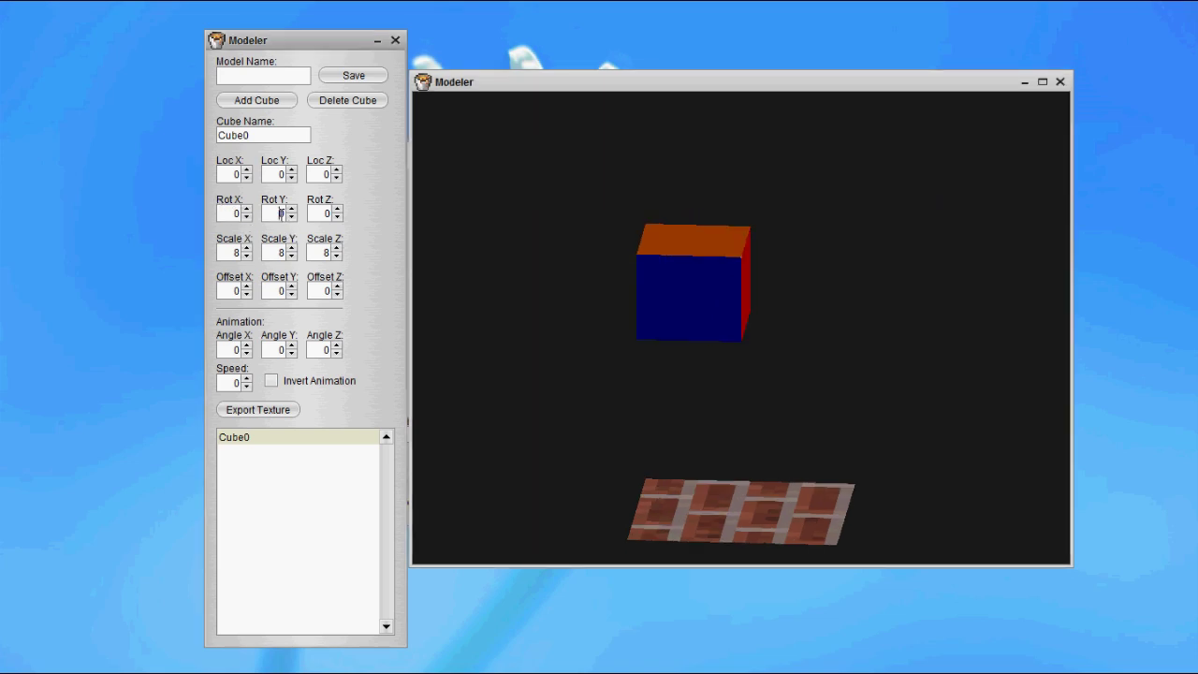
Step: Lower the cube toward the brick floor by setting its Y location to 16
{"action": "left_click_drag", "start_coordinate": [722, 266], "coordinate": [676, 259]}
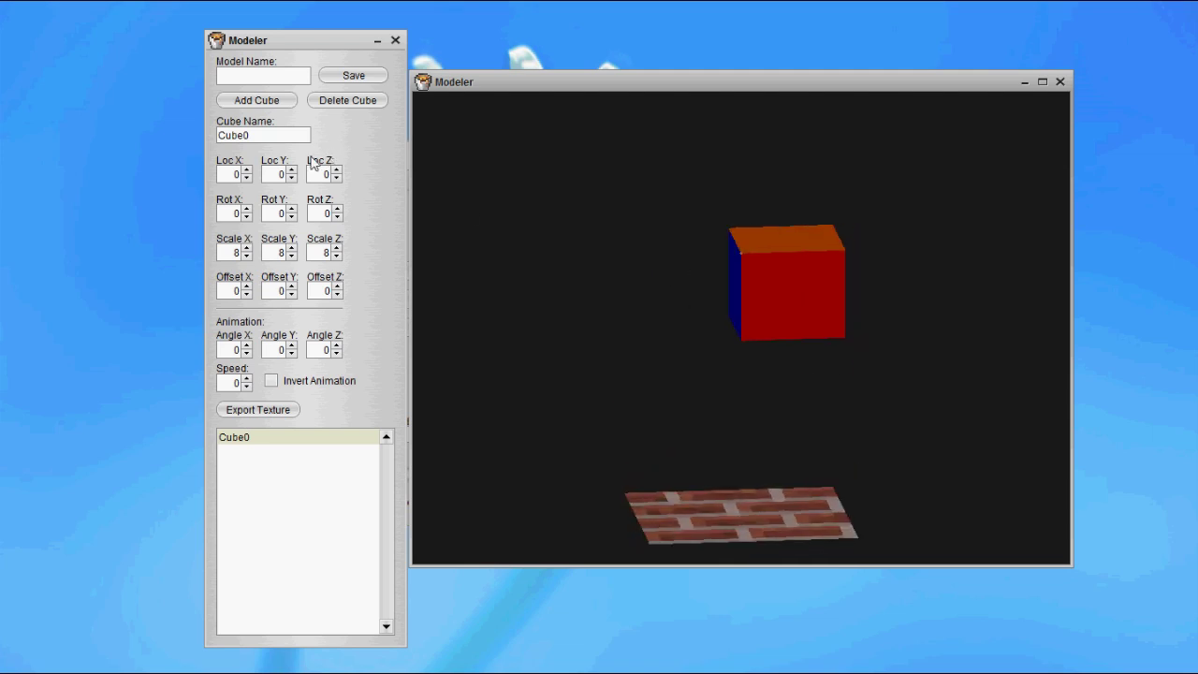
{"action": "left_click_drag", "start_coordinate": [292, 170], "coordinate": [292, 171]}
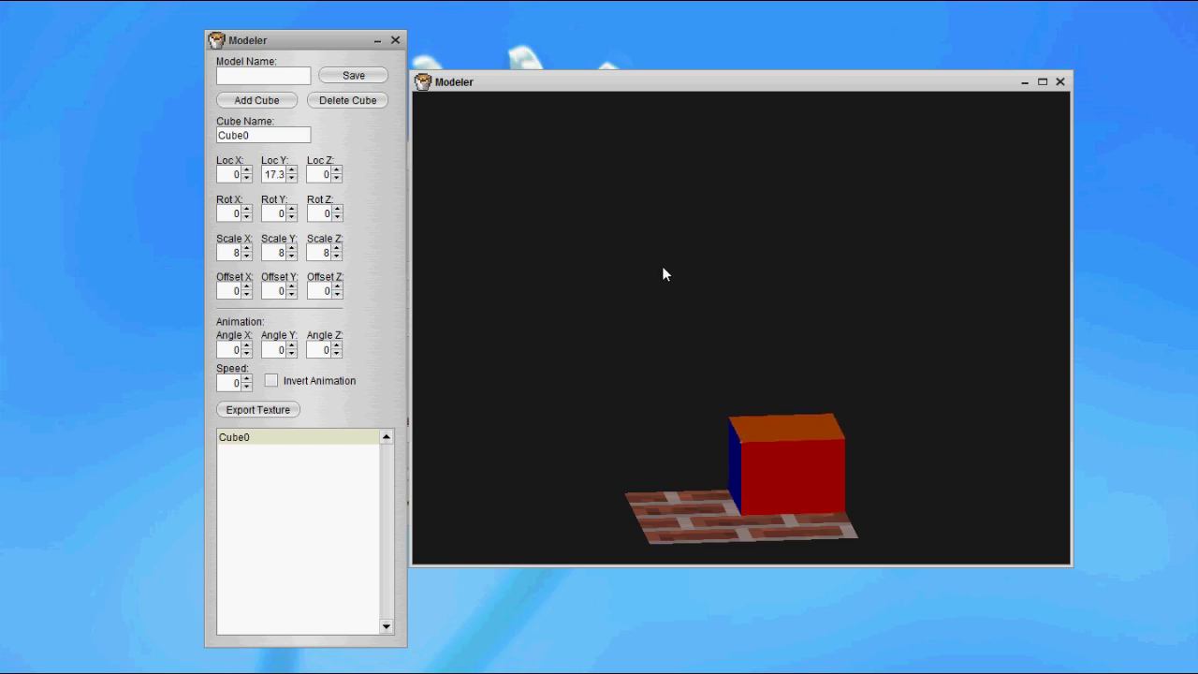
{"action": "left_click_drag", "start_coordinate": [663, 273], "coordinate": [693, 294]}
{"action": "left_click_drag", "start_coordinate": [656, 377], "coordinate": [709, 413]}
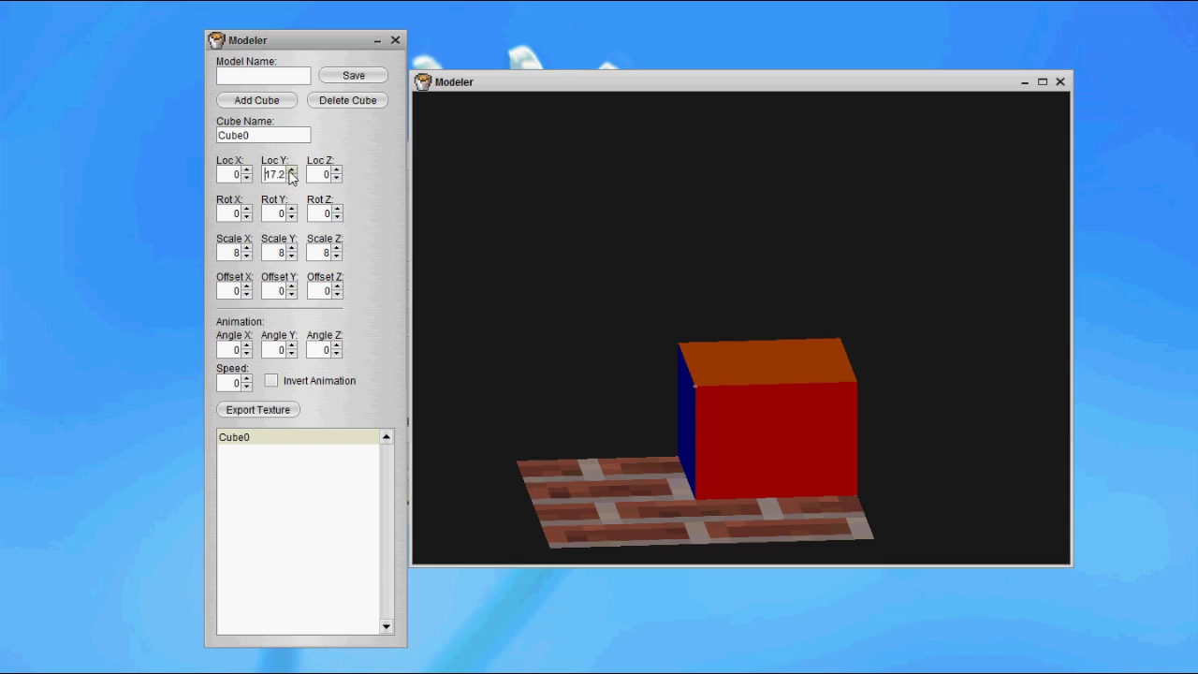
{"action": "left_click", "coordinate": [292, 177]}
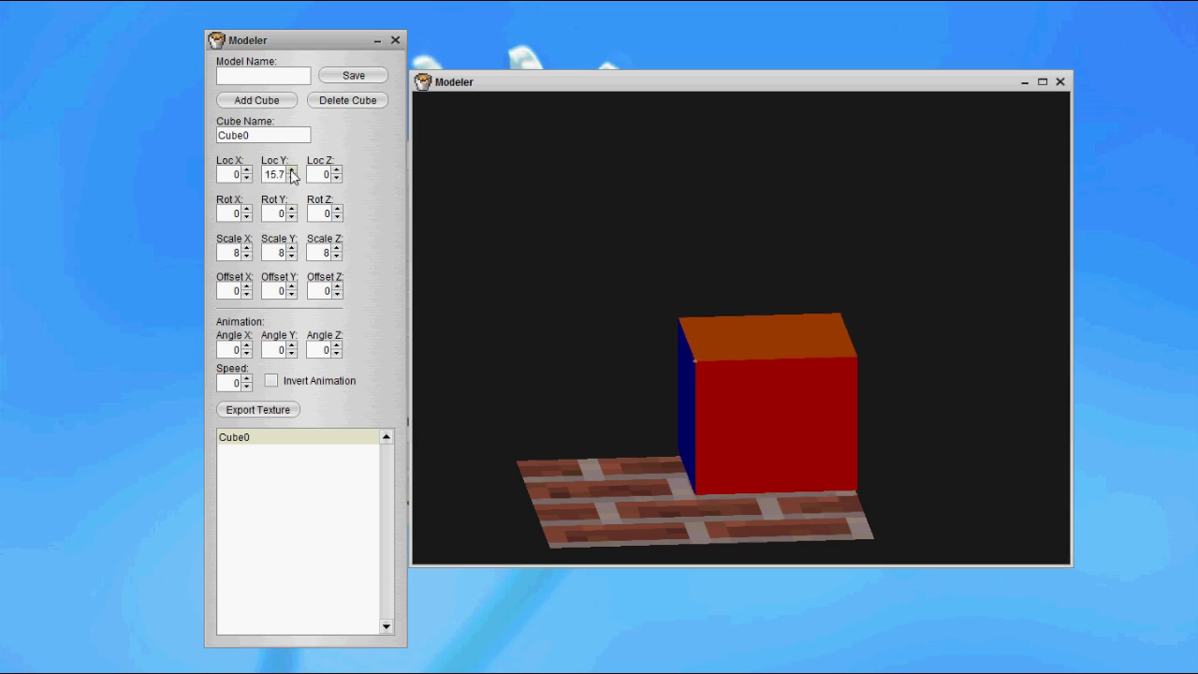
{"action": "left_click", "coordinate": [292, 170]}
{"action": "left_click", "coordinate": [292, 178]}
Step: Shrink the cube to a Y scale of 4 and a Z scale of 6
{"action": "left_click", "coordinate": [292, 256]}
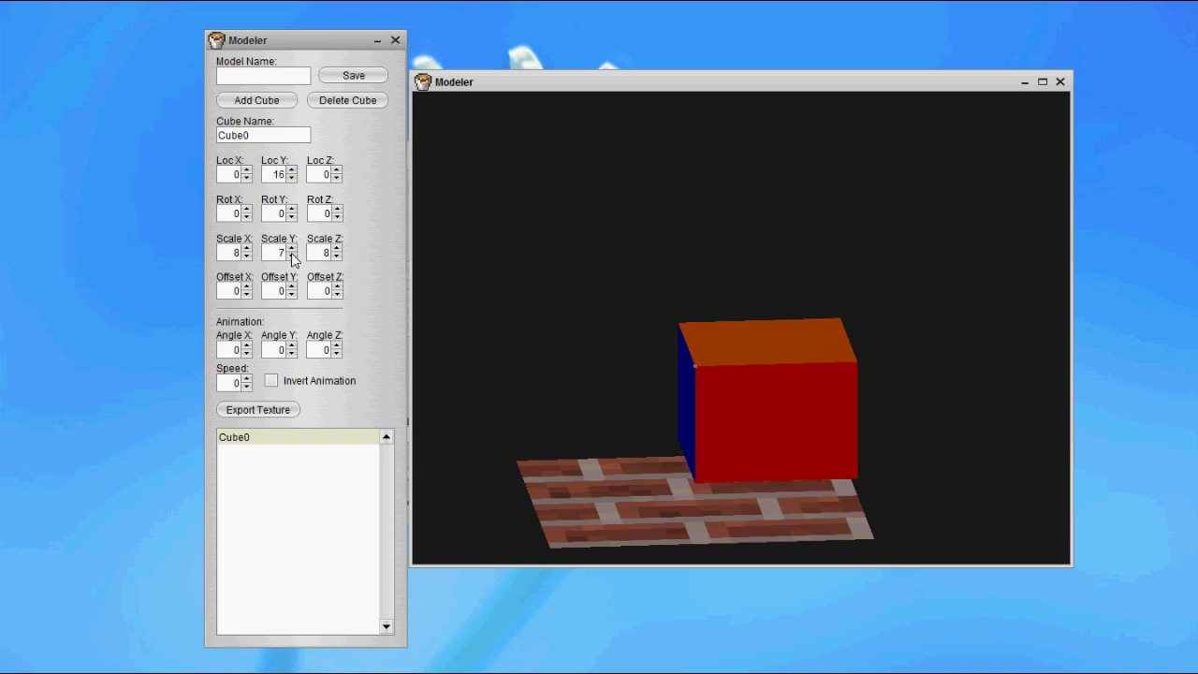
{"action": "left_click", "coordinate": [292, 256]}
{"action": "left_click", "coordinate": [292, 257]}
{"action": "left_click", "coordinate": [292, 257]}
{"action": "left_click", "coordinate": [336, 257]}
{"action": "left_click", "coordinate": [336, 257]}
{"action": "left_click", "coordinate": [336, 256]}
{"action": "left_click_drag", "start_coordinate": [779, 353], "coordinate": [698, 380]}
{"action": "left_click", "coordinate": [337, 249]}
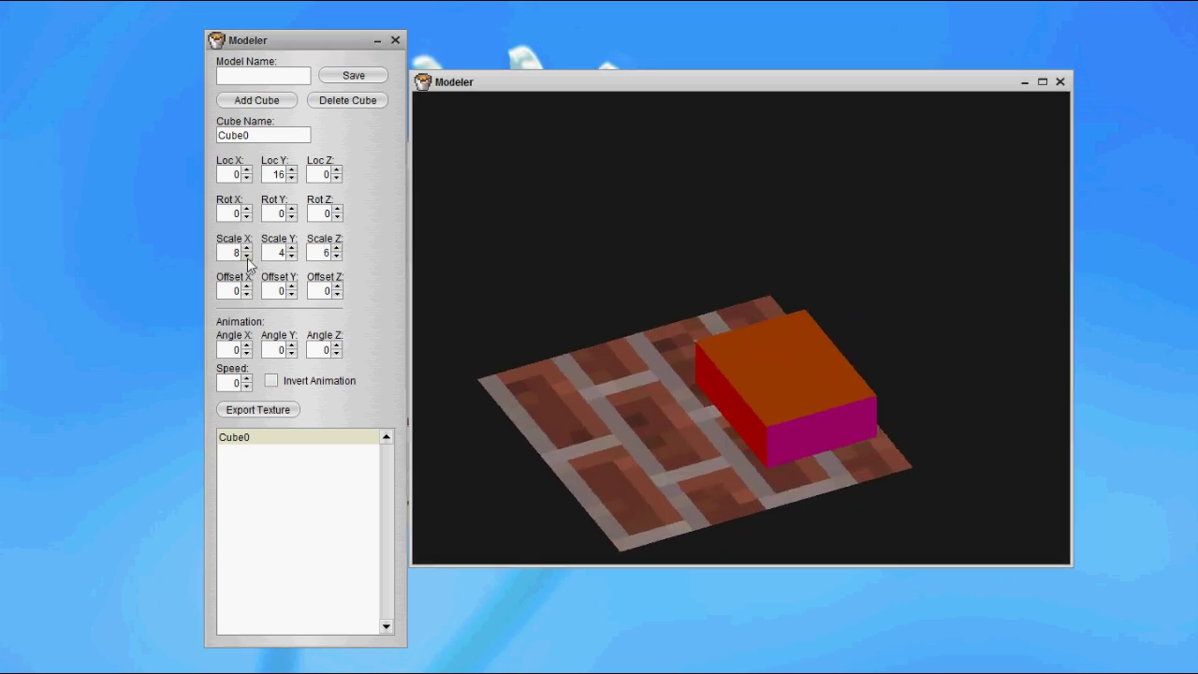
Step: Set the cube's X scale to 4 and its Y scale to 3, keeping the Z scale at 6
{"action": "left_click", "coordinate": [247, 256]}
{"action": "left_click", "coordinate": [247, 257]}
{"action": "left_click", "coordinate": [247, 256]}
{"action": "left_click", "coordinate": [247, 257]}
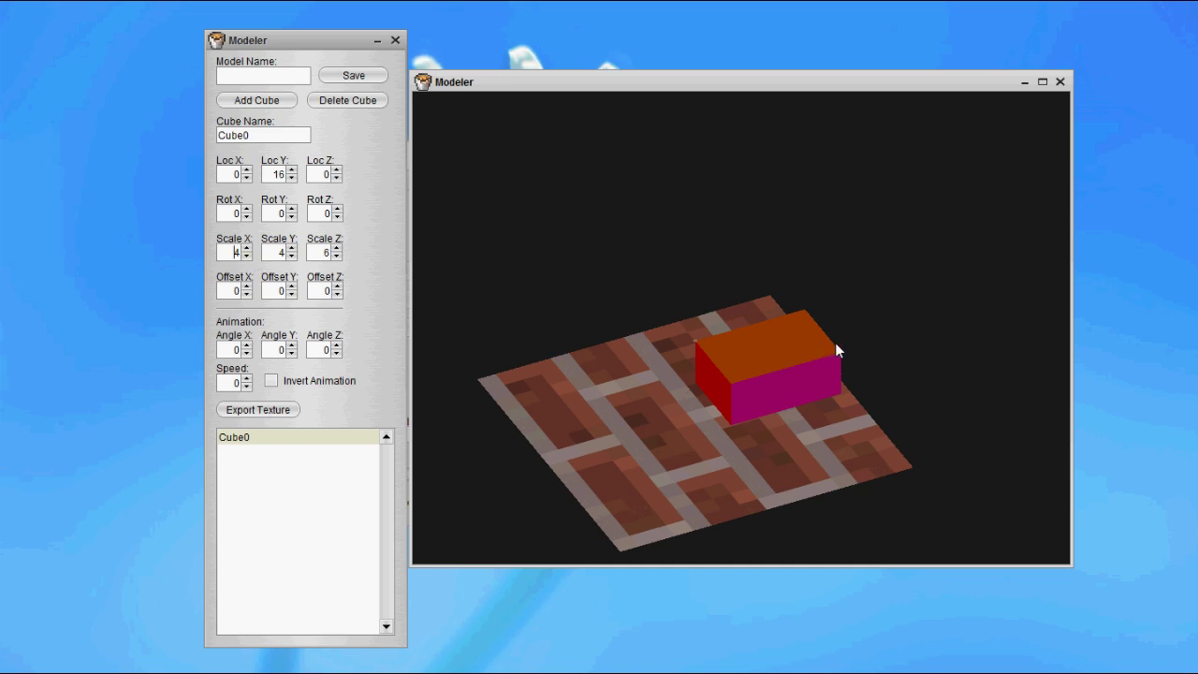
{"action": "left_click_drag", "start_coordinate": [835, 343], "coordinate": [701, 325]}
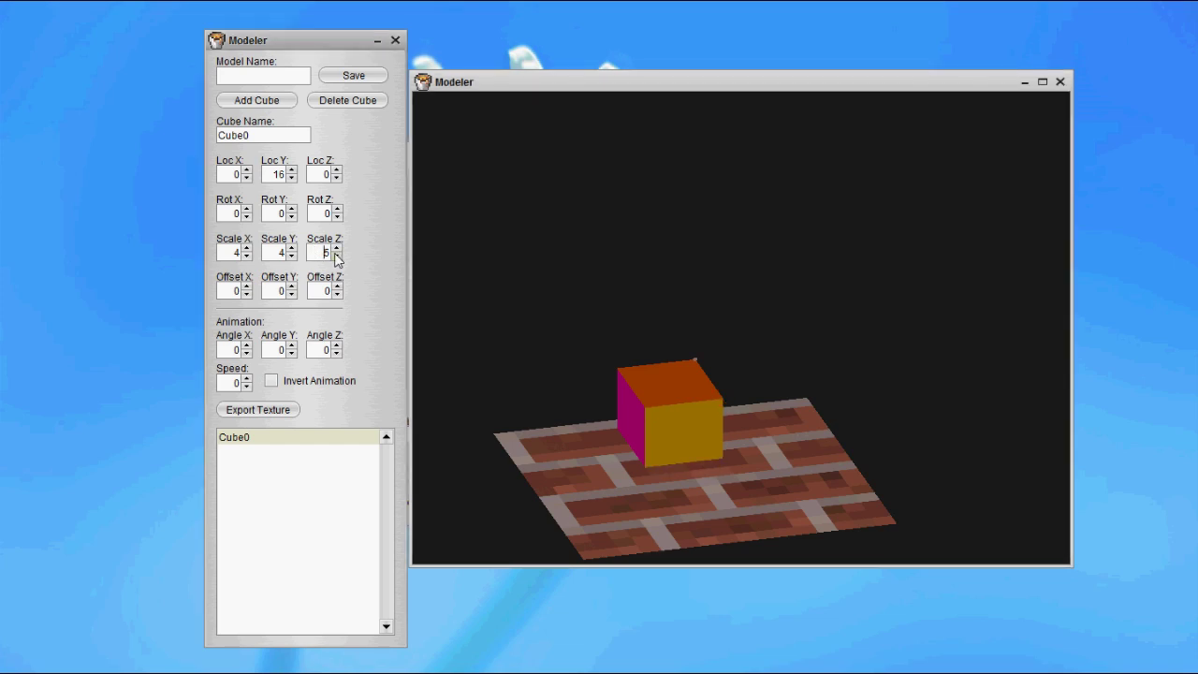
{"action": "left_click_drag", "start_coordinate": [820, 397], "coordinate": [616, 362]}
{"action": "left_click", "coordinate": [292, 257]}
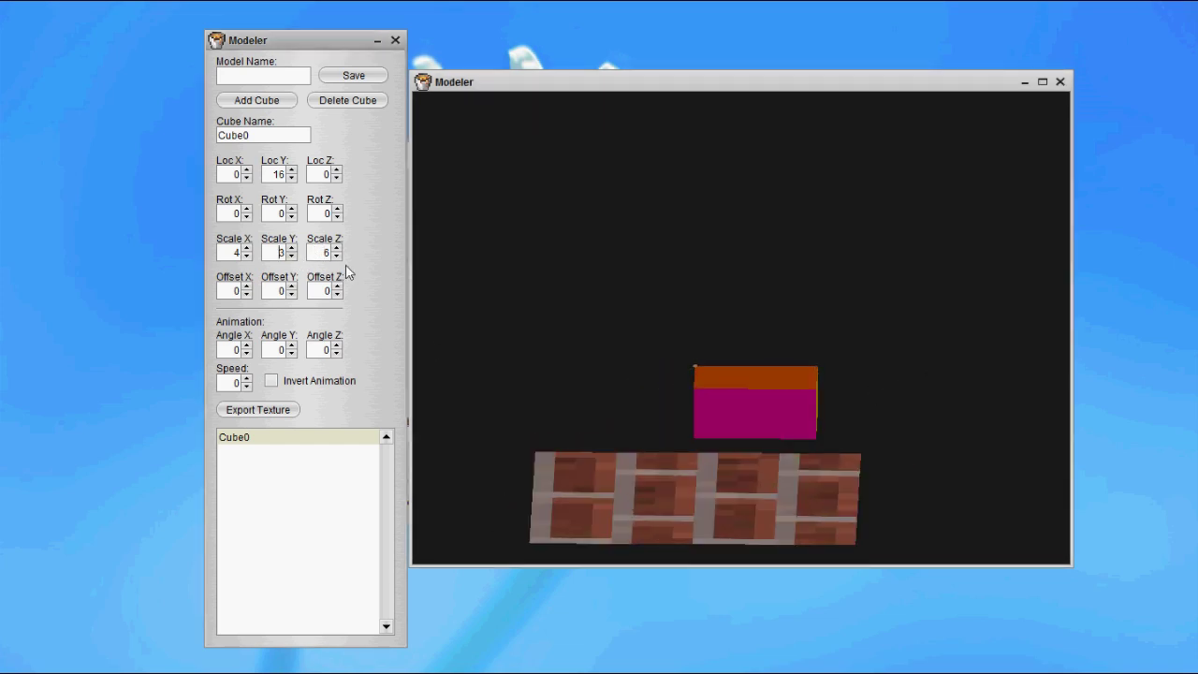
Step: Set the cube's Y location to 21 so that its underside is level with the brick floor
{"action": "left_click_drag", "start_coordinate": [832, 368], "coordinate": [850, 397]}
{"action": "left_click", "coordinate": [293, 174]}
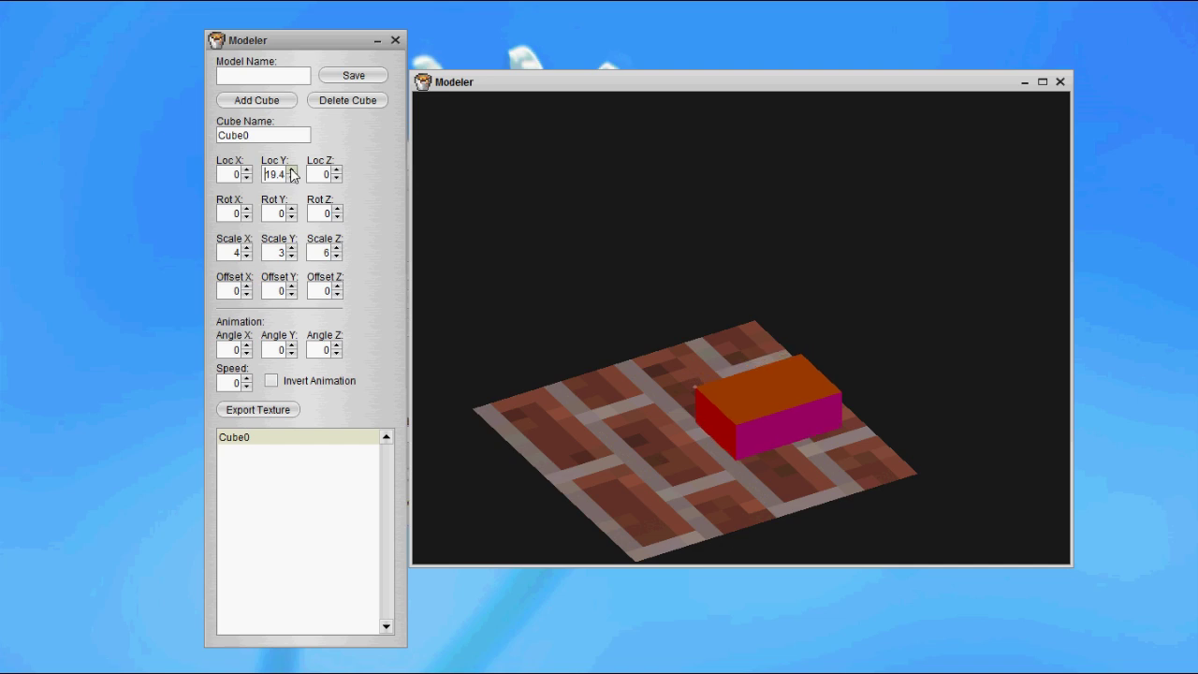
{"action": "left_click_drag", "start_coordinate": [718, 327], "coordinate": [698, 299]}
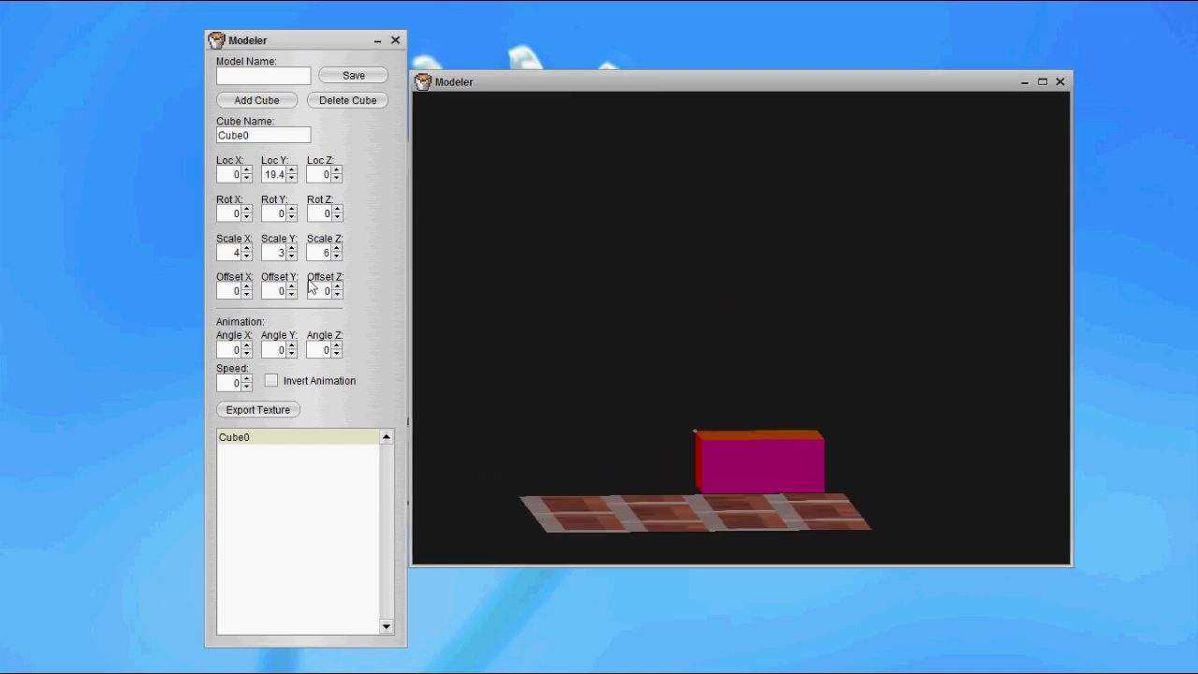
{"action": "left_click", "coordinate": [292, 171]}
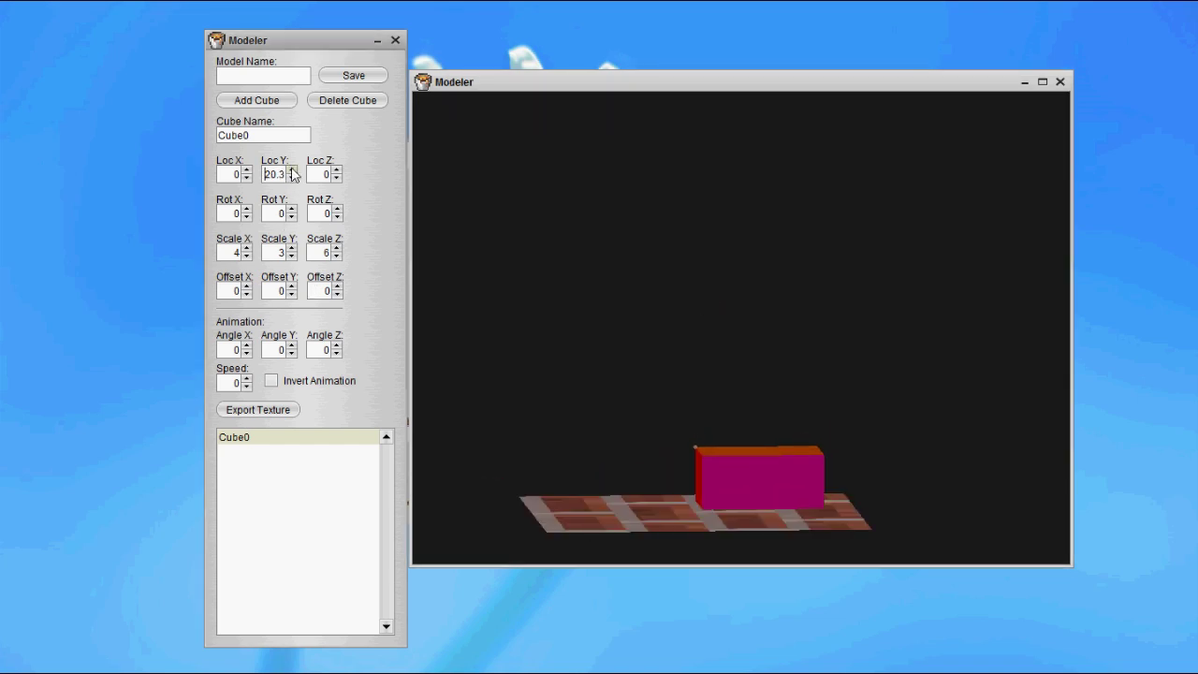
{"action": "left_click", "coordinate": [292, 172]}
{"action": "left_click_drag", "start_coordinate": [824, 393], "coordinate": [853, 431]}
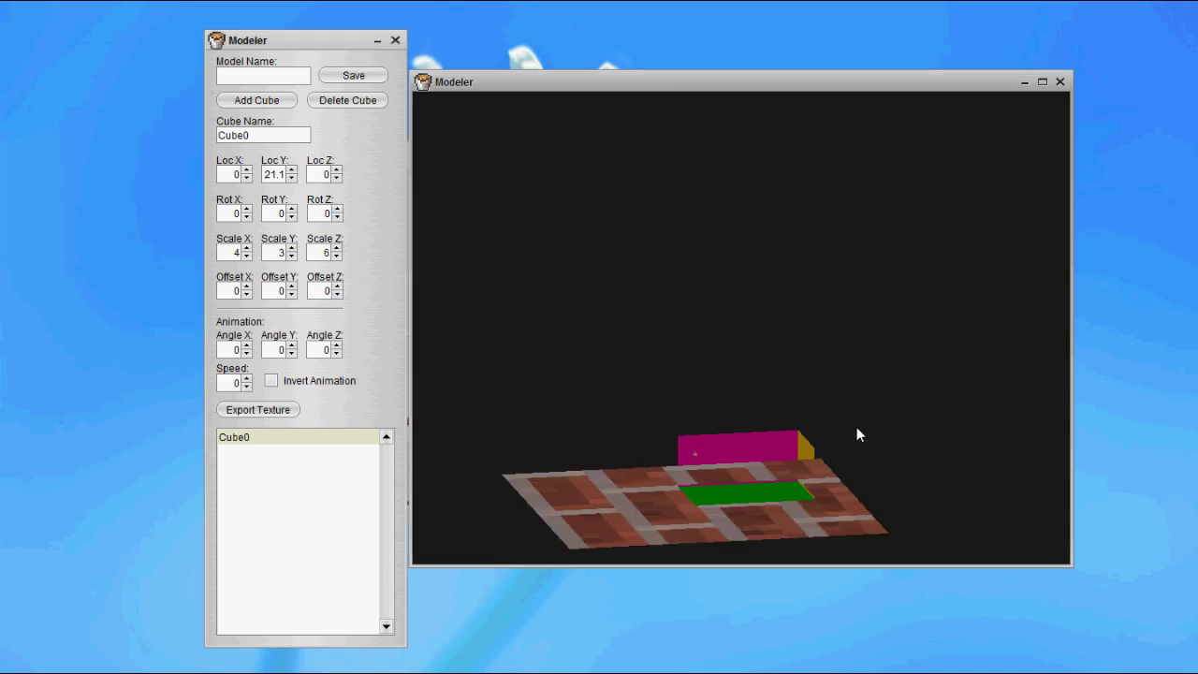
{"action": "left_click", "coordinate": [292, 178]}
{"action": "left_click", "coordinate": [292, 177]}
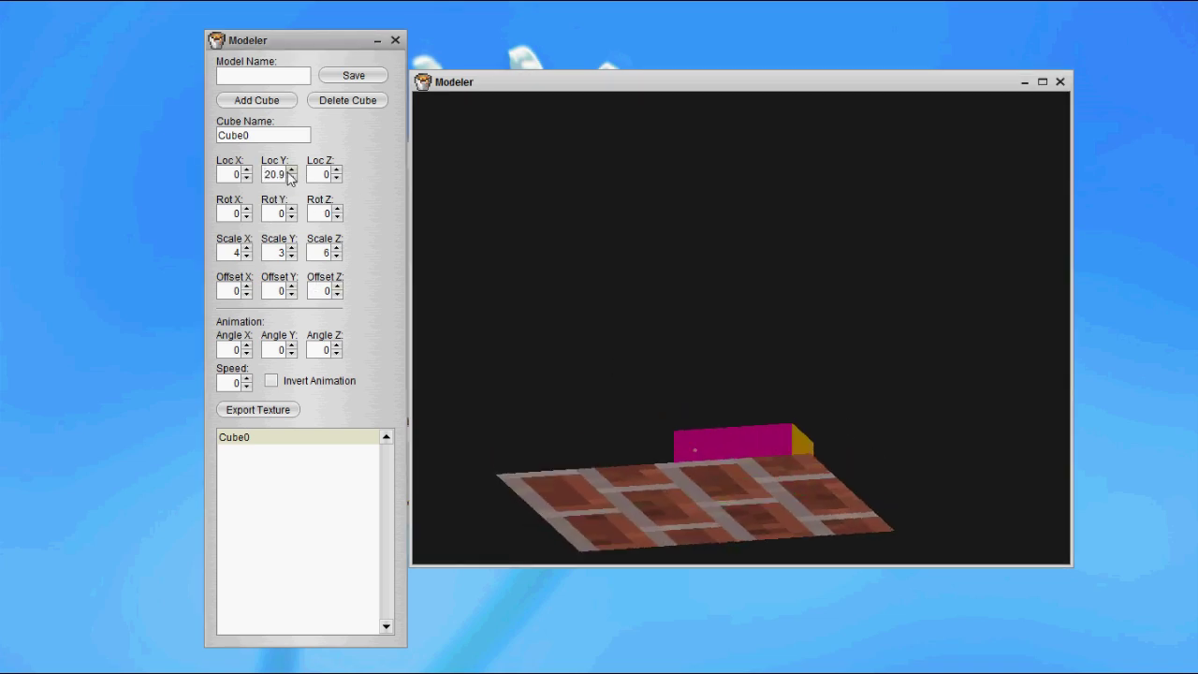
{"action": "left_click", "coordinate": [291, 170]}
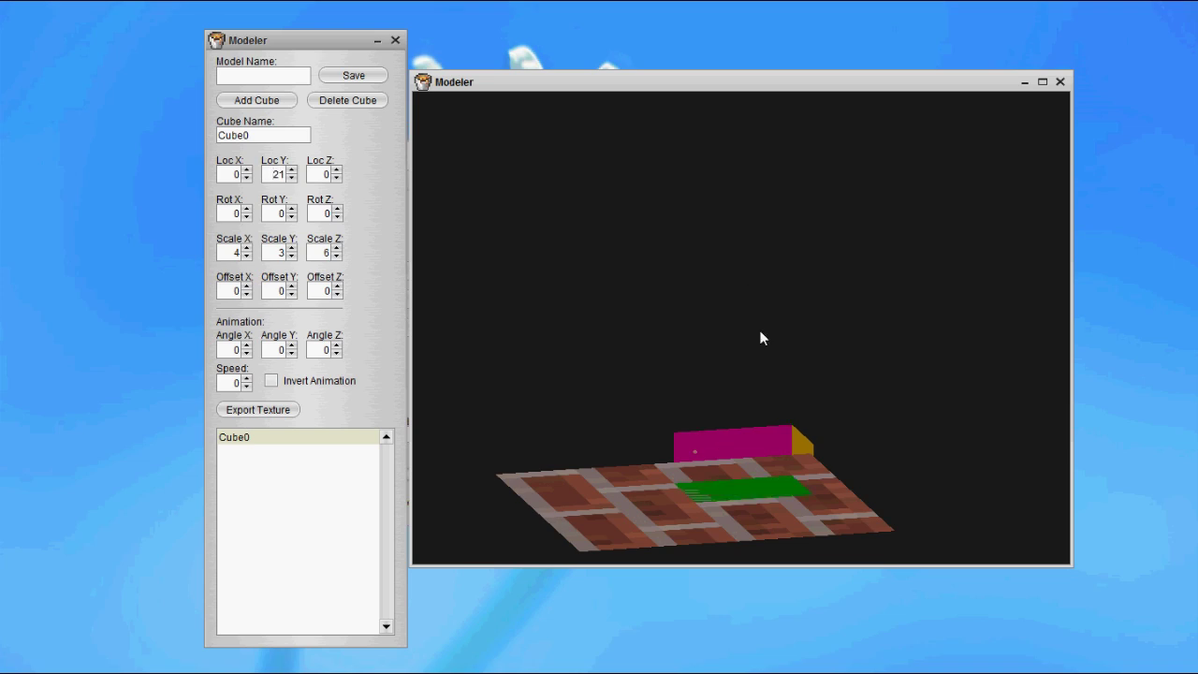
Step: Centre the cube across the width of the brick floor by setting its X location to -2
{"action": "left_click_drag", "start_coordinate": [725, 356], "coordinate": [708, 380]}
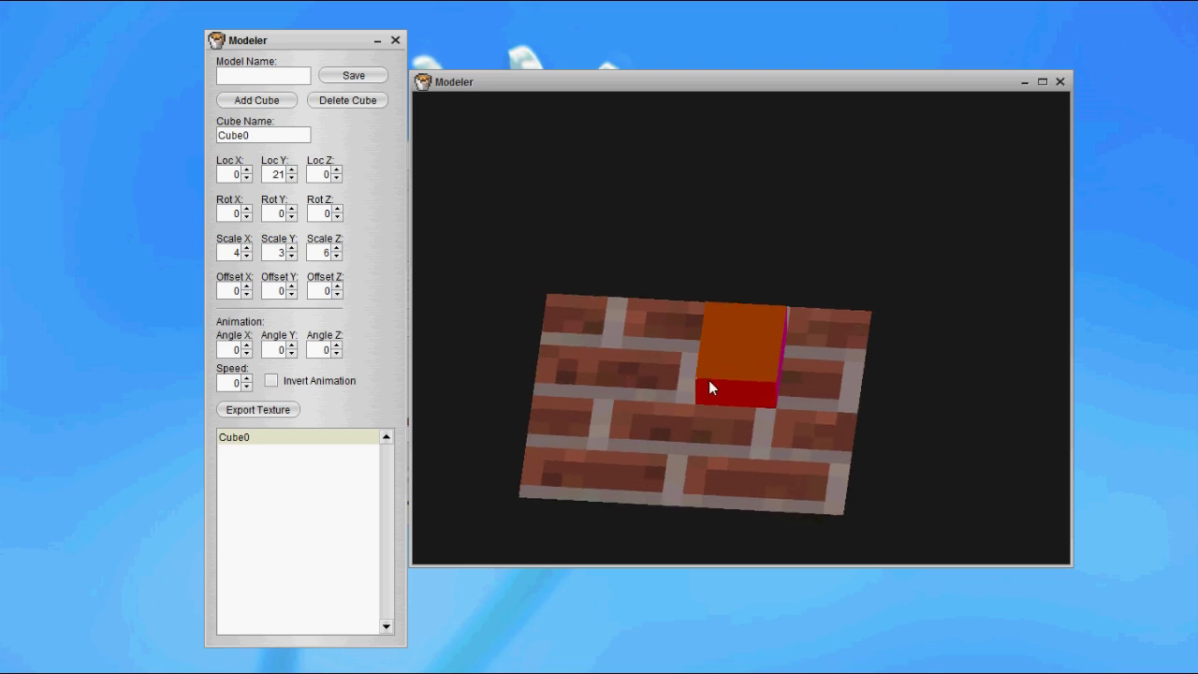
{"action": "left_click", "coordinate": [247, 178]}
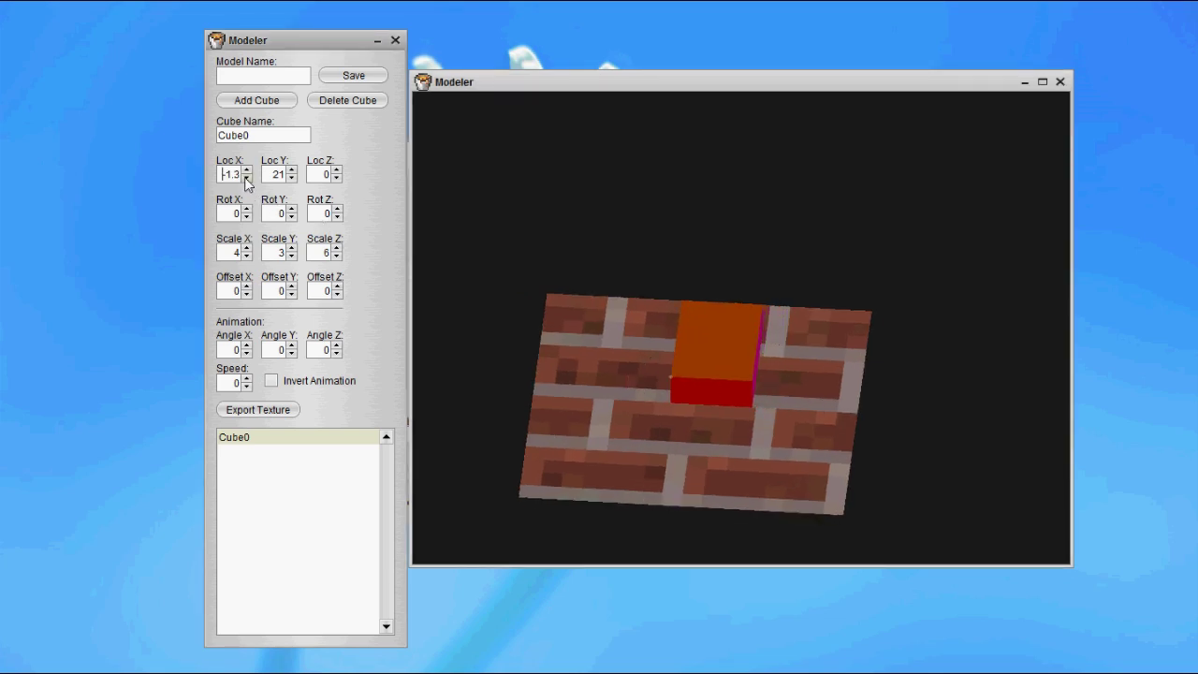
{"action": "left_click", "coordinate": [247, 178]}
{"action": "left_click", "coordinate": [247, 178]}
{"action": "left_click", "coordinate": [248, 177]}
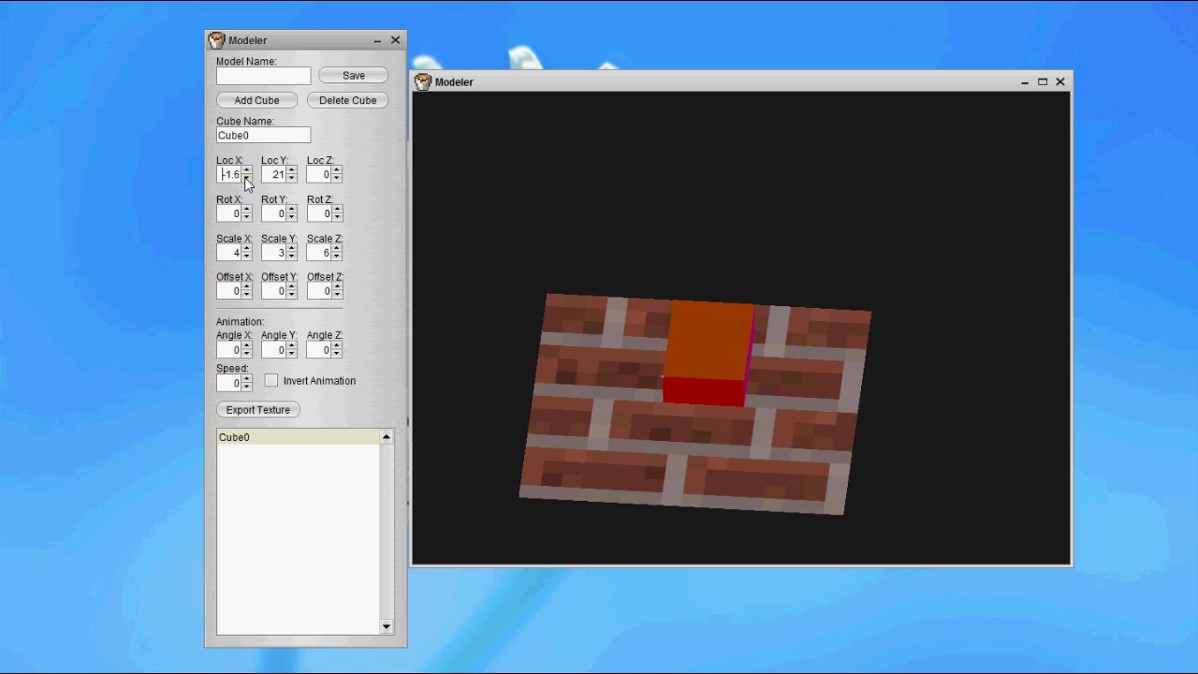
{"action": "left_click", "coordinate": [247, 178]}
{"action": "left_click", "coordinate": [247, 178]}
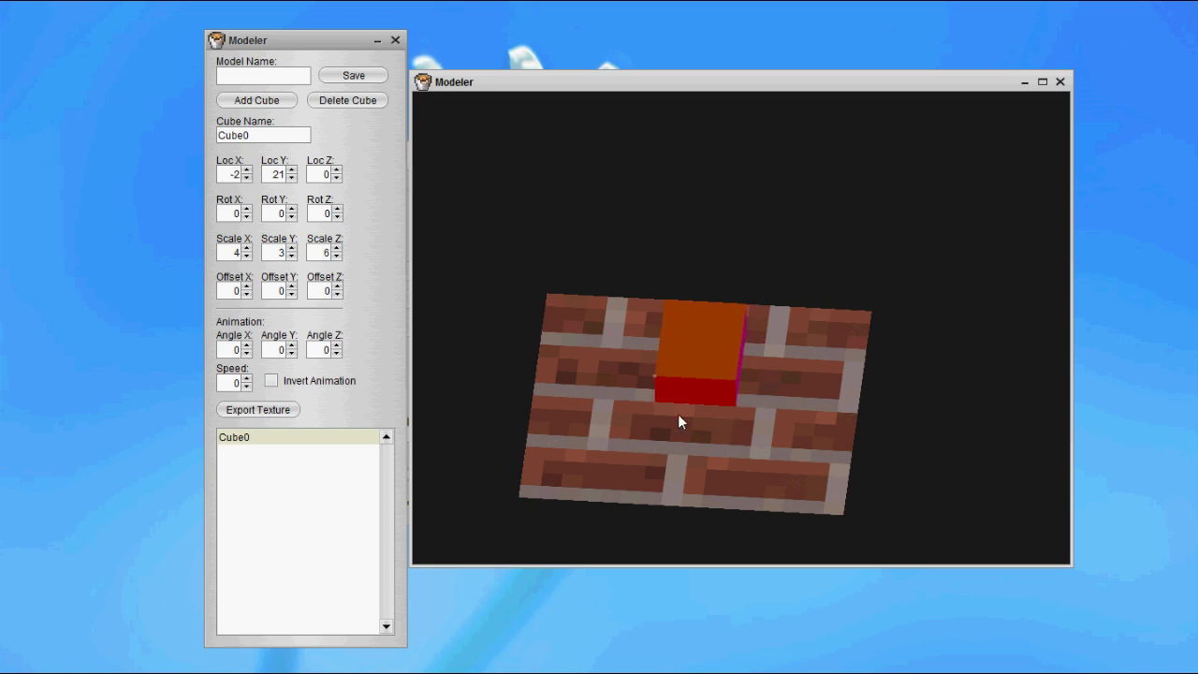
Step: Move the cube to the edge of the brick floor by setting its Z location to -8
{"action": "left_click_drag", "start_coordinate": [690, 396], "coordinate": [519, 353]}
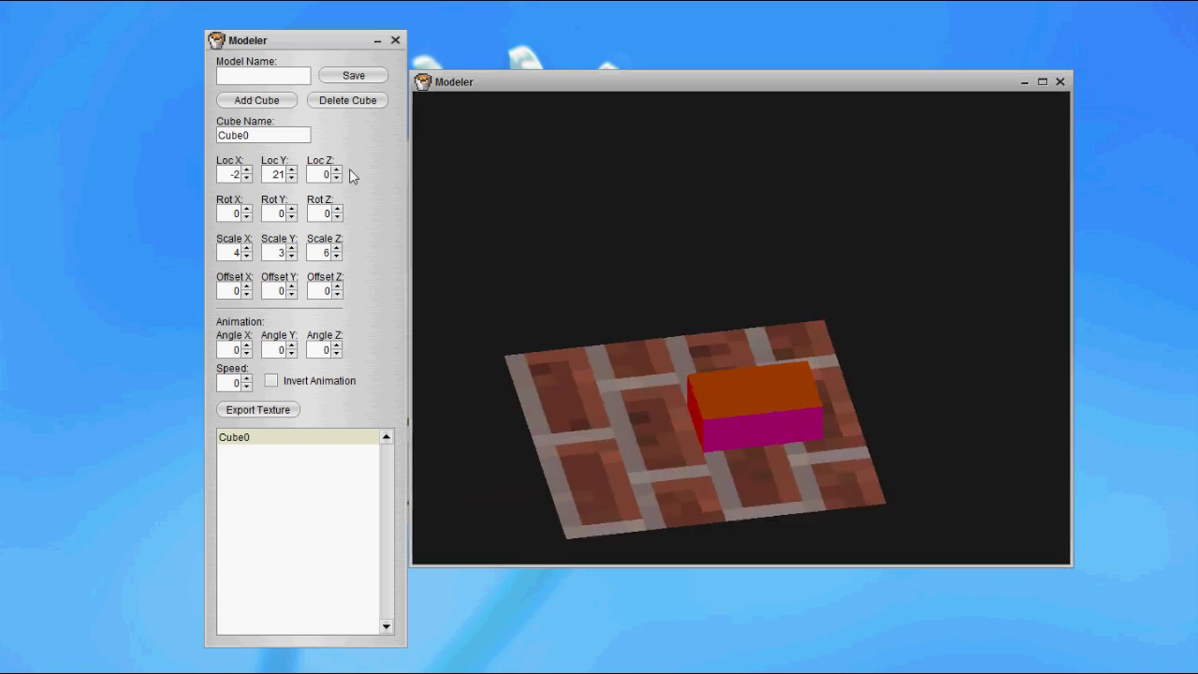
{"action": "left_click_drag", "start_coordinate": [338, 178], "coordinate": [336, 181]}
{"action": "left_click_drag", "start_coordinate": [561, 327], "coordinate": [602, 334]}
{"action": "left_click_drag", "start_coordinate": [716, 397], "coordinate": [696, 411]}
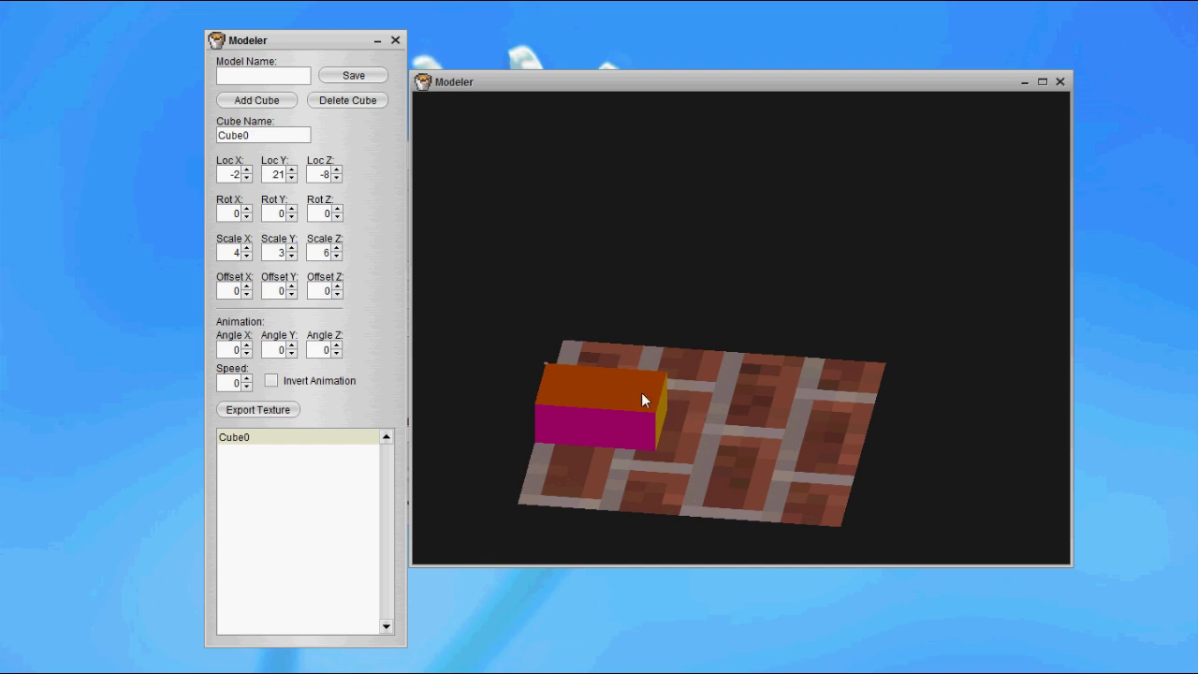
{"action": "left_click_drag", "start_coordinate": [691, 399], "coordinate": [239, 201]}
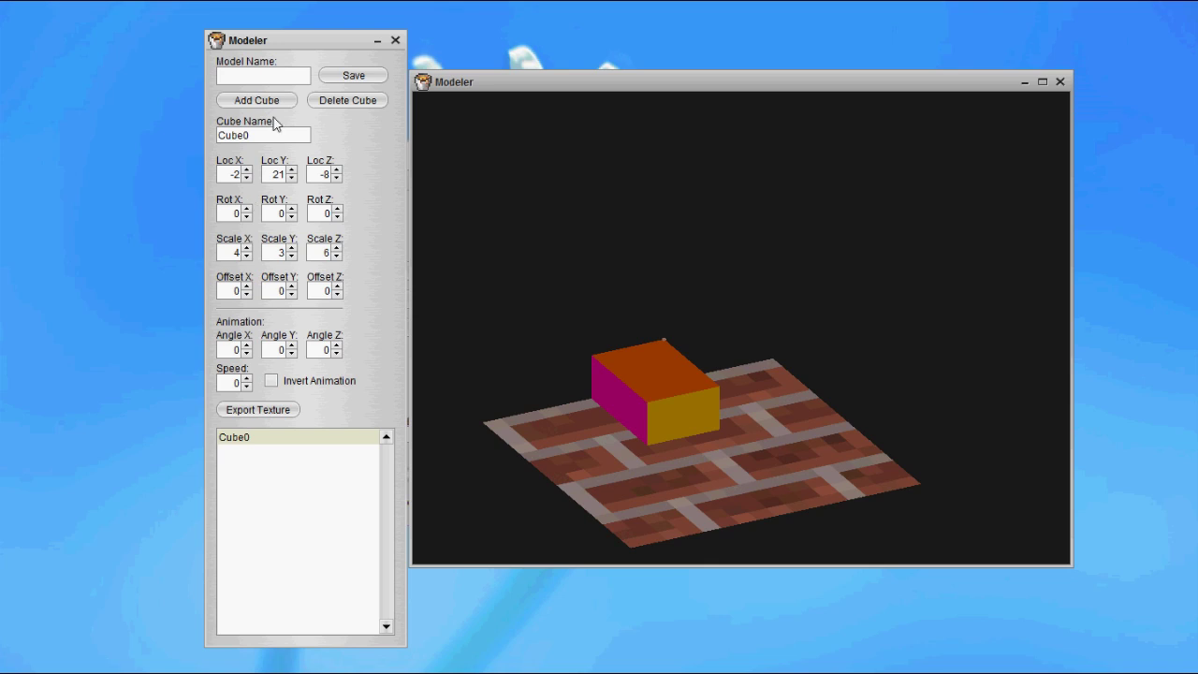
Step: Add a second cube to the model and set its Y scale to 4
{"action": "left_click", "coordinate": [256, 100]}
{"action": "left_click_drag", "start_coordinate": [569, 266], "coordinate": [568, 353]}
{"action": "left_click", "coordinate": [286, 457]}
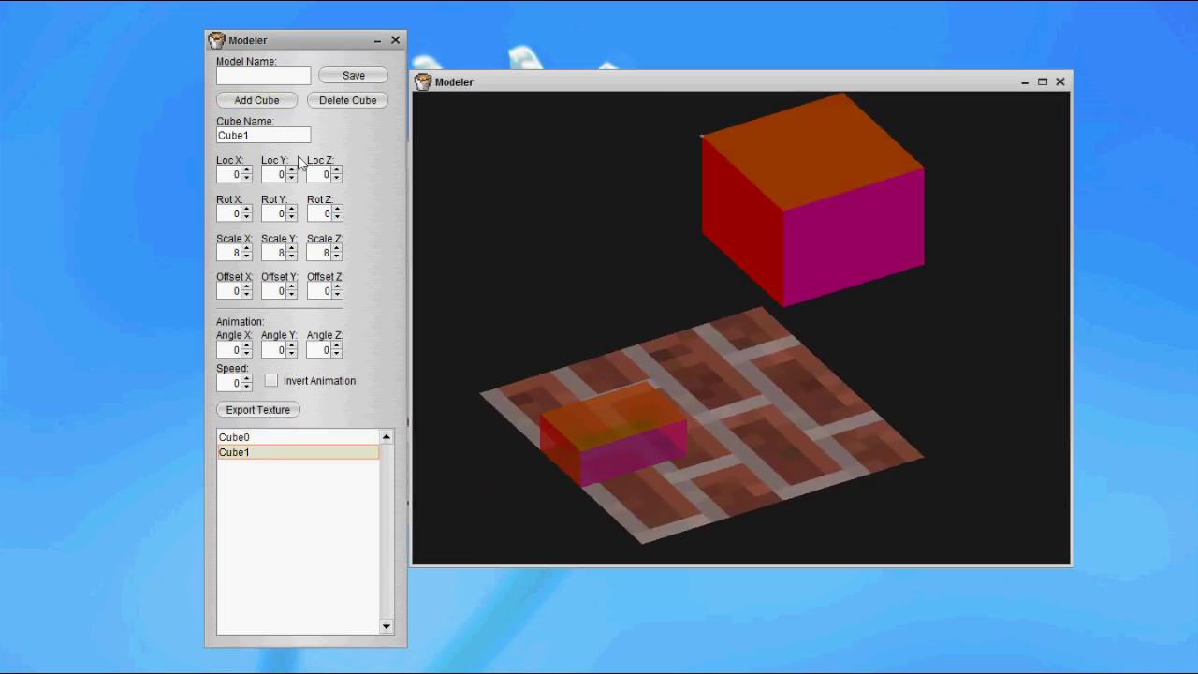
{"action": "left_click", "coordinate": [291, 257]}
{"action": "left_click", "coordinate": [291, 257]}
{"action": "left_click", "coordinate": [291, 257]}
{"action": "left_click", "coordinate": [291, 249]}
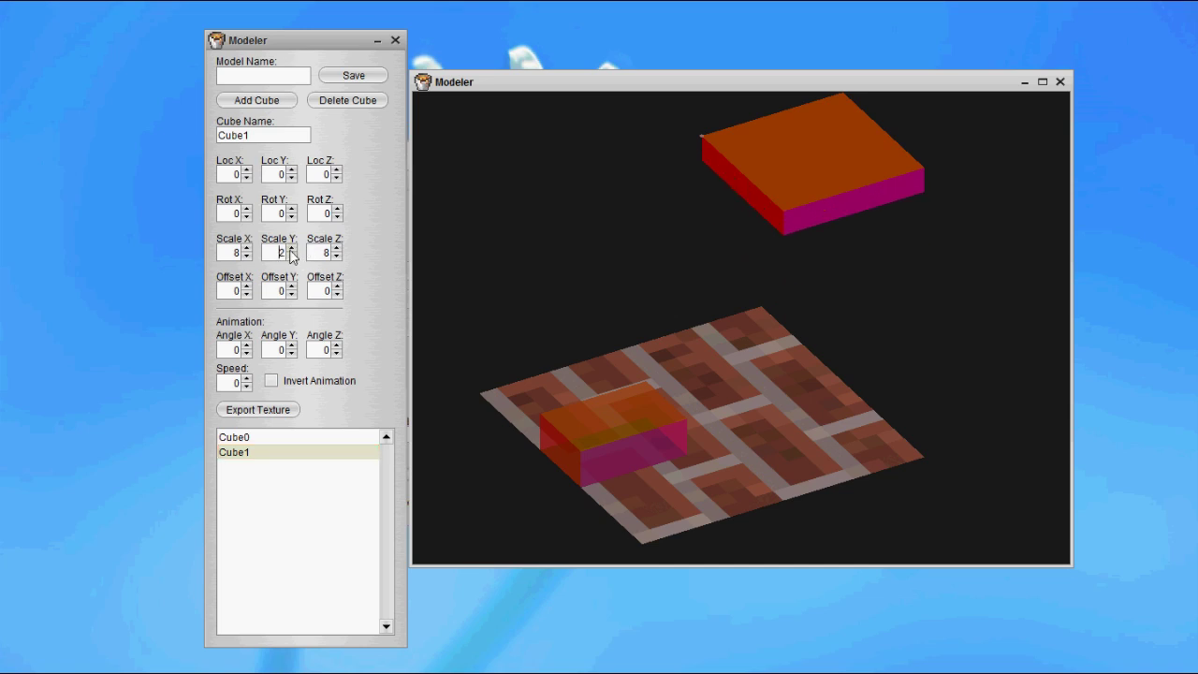
{"action": "left_click", "coordinate": [291, 249]}
{"action": "mouse_move", "coordinate": [621, 252]}
{"action": "left_mouse_down"}
{"action": "mouse_move", "coordinate": [680, 233]}
{"action": "mouse_move", "coordinate": [630, 251]}
{"action": "left_mouse_up"}
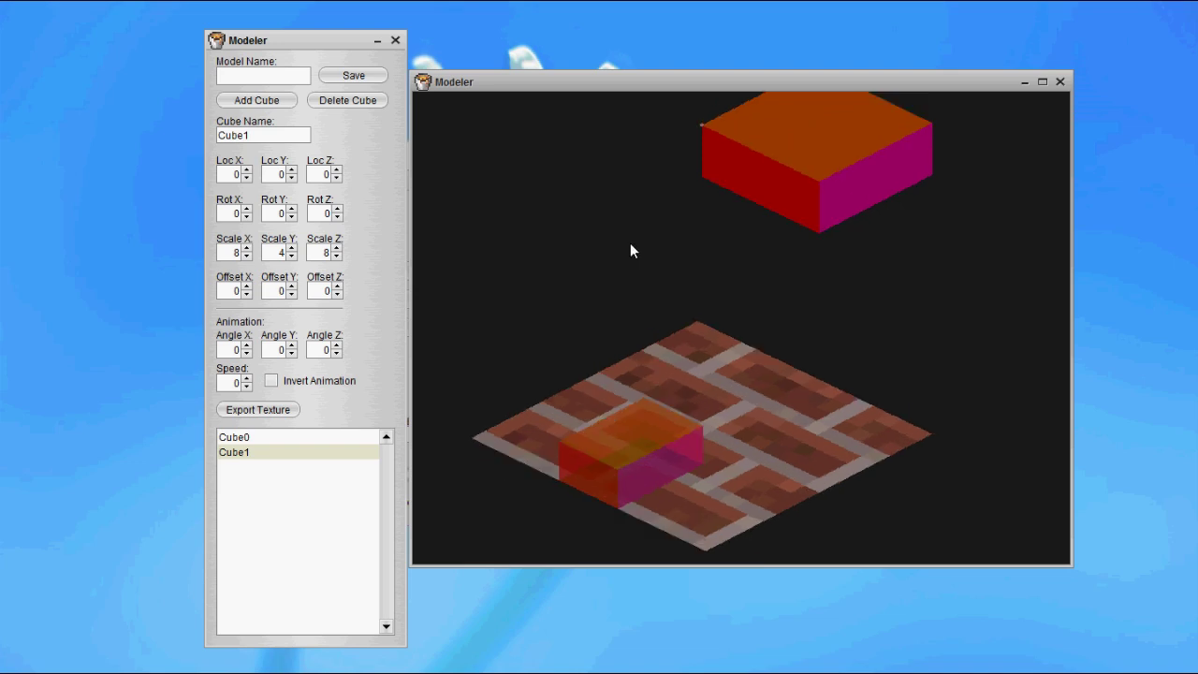
Step: Try a smaller Z scale on the second cube and return it to 8
{"action": "left_click", "coordinate": [336, 256]}
{"action": "left_click", "coordinate": [336, 257]}
{"action": "left_click", "coordinate": [336, 257]}
{"action": "left_click", "coordinate": [336, 256]}
{"action": "left_click", "coordinate": [336, 248]}
{"action": "left_click", "coordinate": [336, 248]}
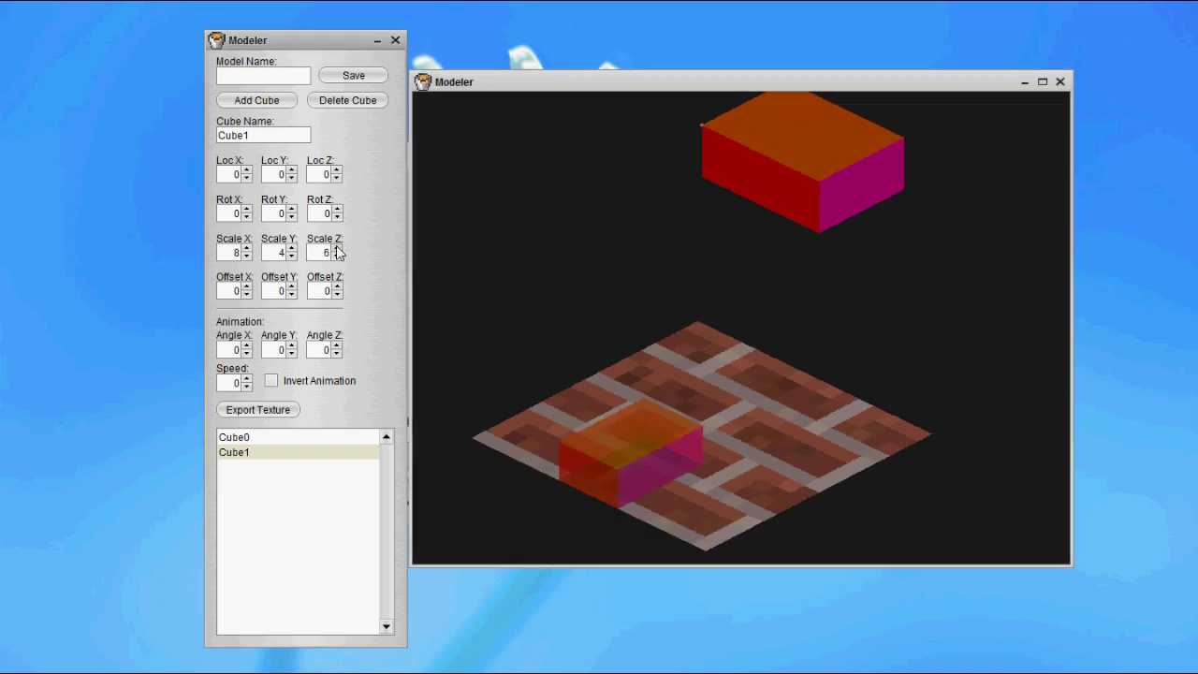
{"action": "left_click", "coordinate": [337, 249]}
{"action": "left_click", "coordinate": [336, 248]}
{"action": "left_click_drag", "start_coordinate": [646, 231], "coordinate": [553, 250]}
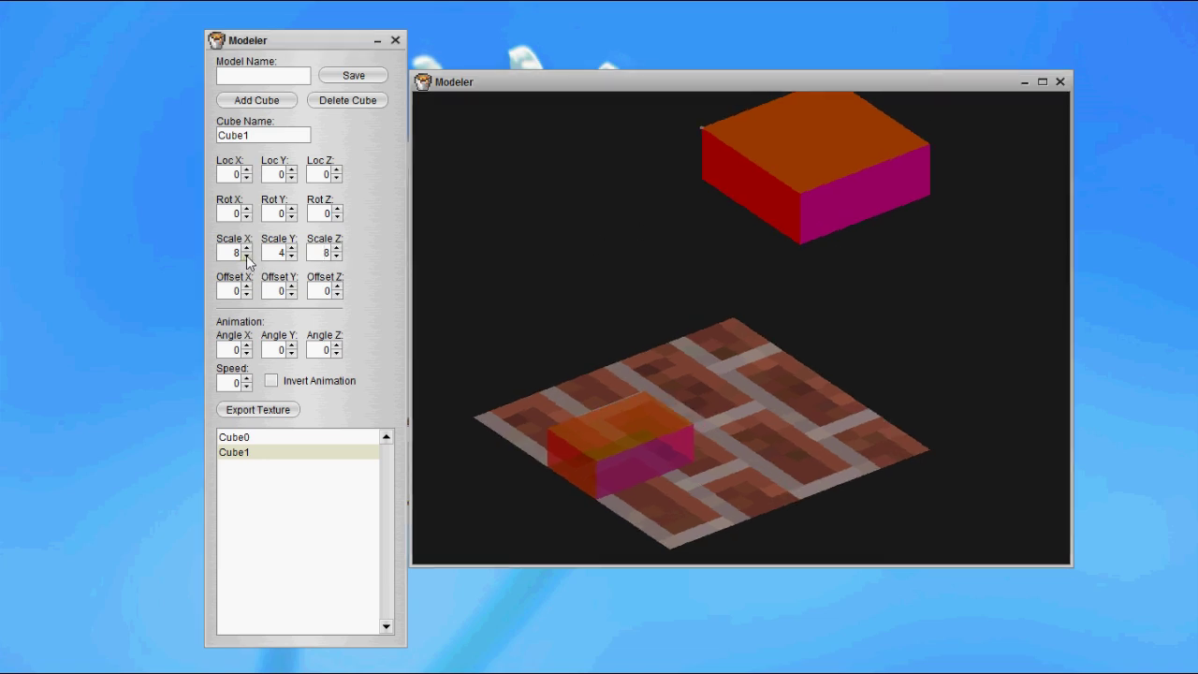
Step: Narrow the second cube to the width of the first by setting its X scale to 4
{"action": "left_click", "coordinate": [246, 257]}
{"action": "left_click", "coordinate": [246, 257]}
{"action": "left_click", "coordinate": [246, 256]}
{"action": "left_click", "coordinate": [246, 257]}
{"action": "left_click_drag", "start_coordinate": [760, 252], "coordinate": [434, 265]}
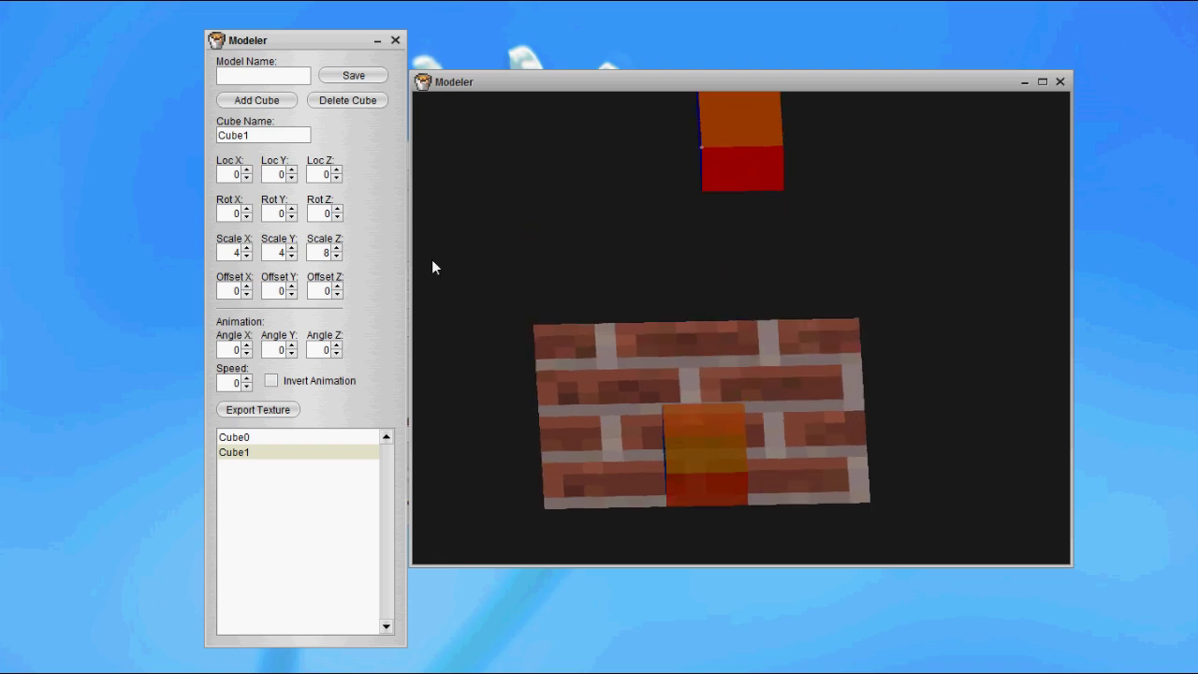
Step: Try a Y scale of 5 on the second cube and settle on 3
{"action": "left_click", "coordinate": [292, 248]}
{"action": "left_click_drag", "start_coordinate": [804, 322], "coordinate": [462, 308]}
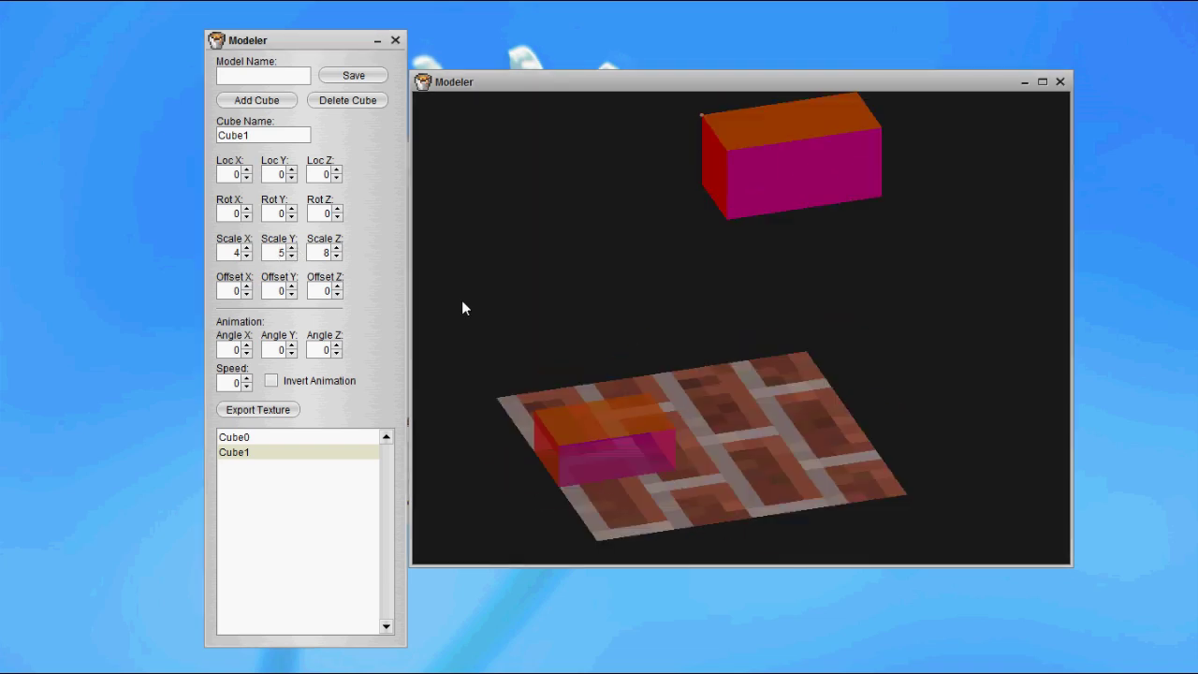
{"action": "left_click", "coordinate": [293, 257]}
{"action": "left_click", "coordinate": [292, 256]}
{"action": "left_click_drag", "start_coordinate": [830, 382], "coordinate": [863, 378]}
Step: Lower the second cube onto the brick floor by setting its Y location to 21
{"action": "left_click", "coordinate": [291, 170]}
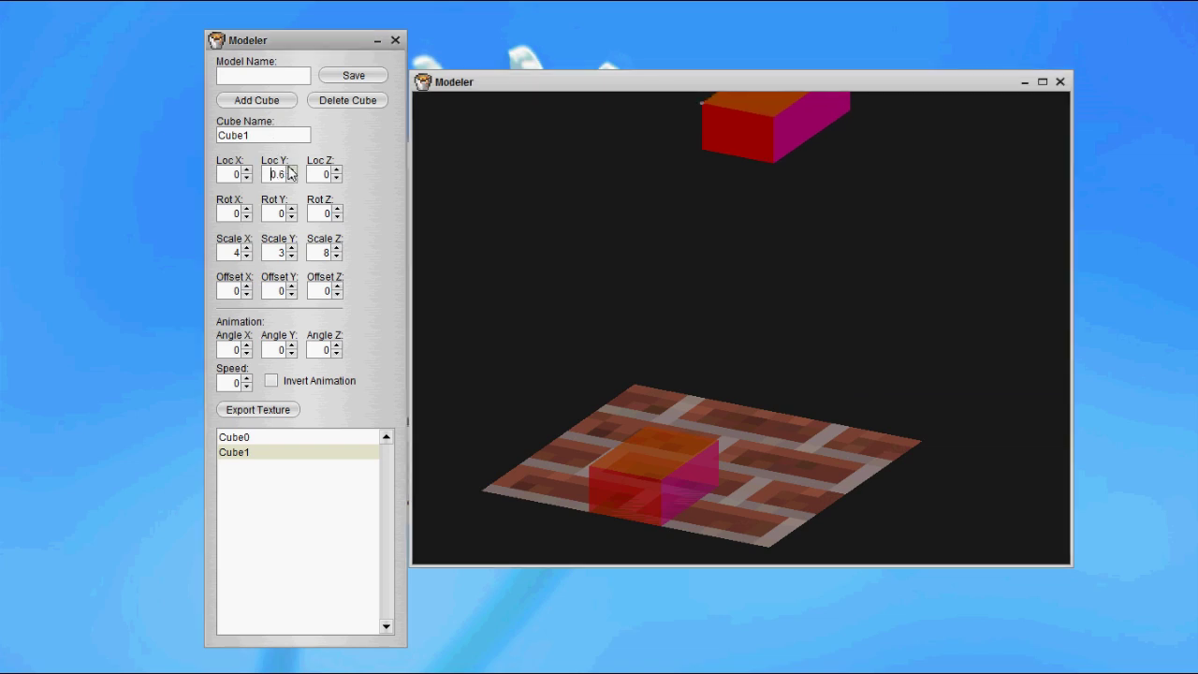
{"action": "left_click_drag", "start_coordinate": [290, 172], "coordinate": [291, 173]}
{"action": "type", "text": "21"}
{"action": "key", "text": "Tab"}
{"action": "left_click_drag", "start_coordinate": [923, 445], "coordinate": [758, 468]}
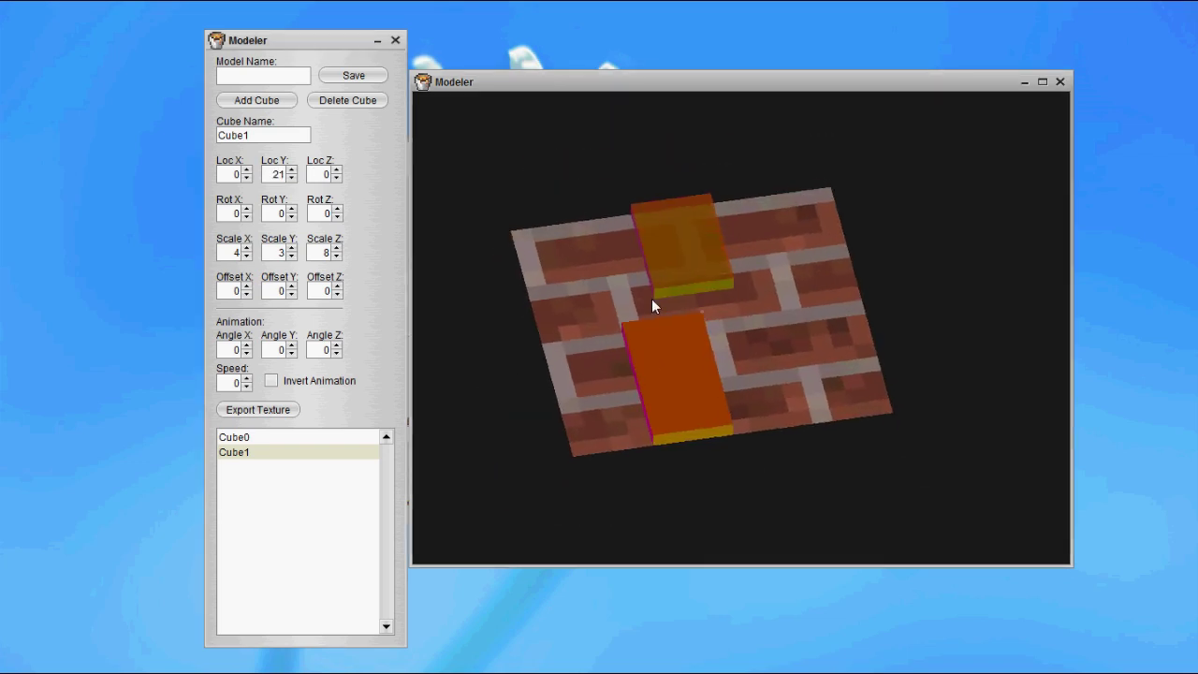
Step: Centre the second cube on its pivot point across its width with an X offset of -2
{"action": "left_click_drag", "start_coordinate": [761, 325], "coordinate": [783, 418]}
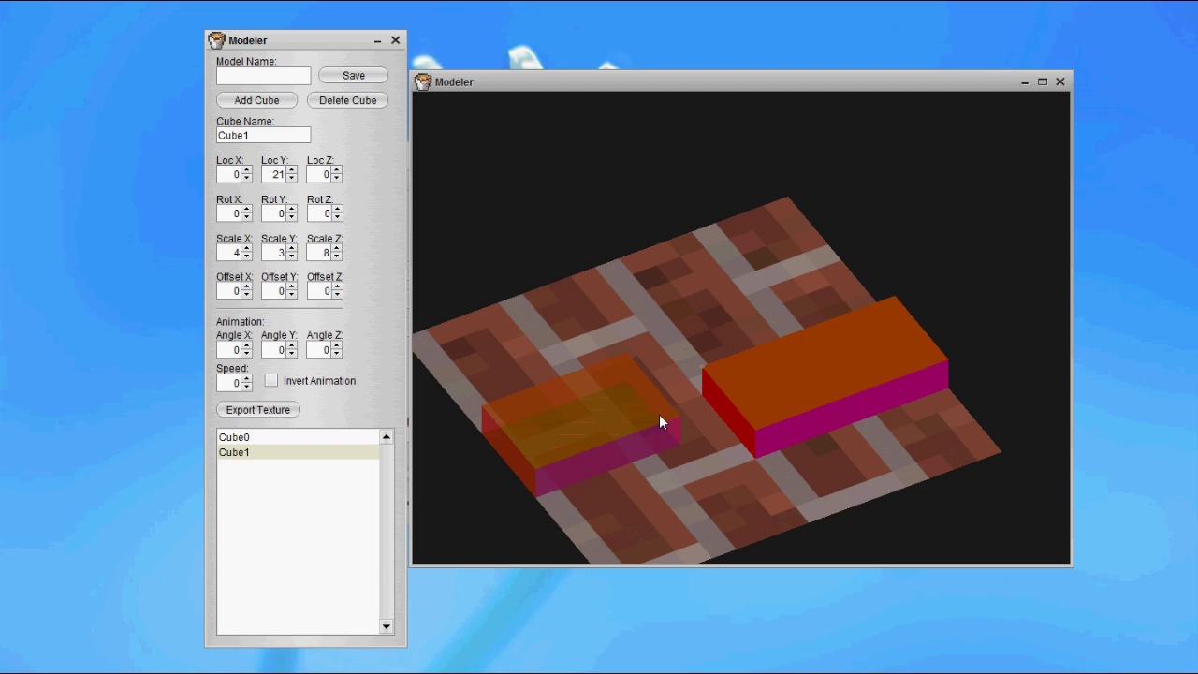
{"action": "left_click_drag", "start_coordinate": [756, 319], "coordinate": [601, 254]}
{"action": "left_click_drag", "start_coordinate": [709, 325], "coordinate": [512, 335]}
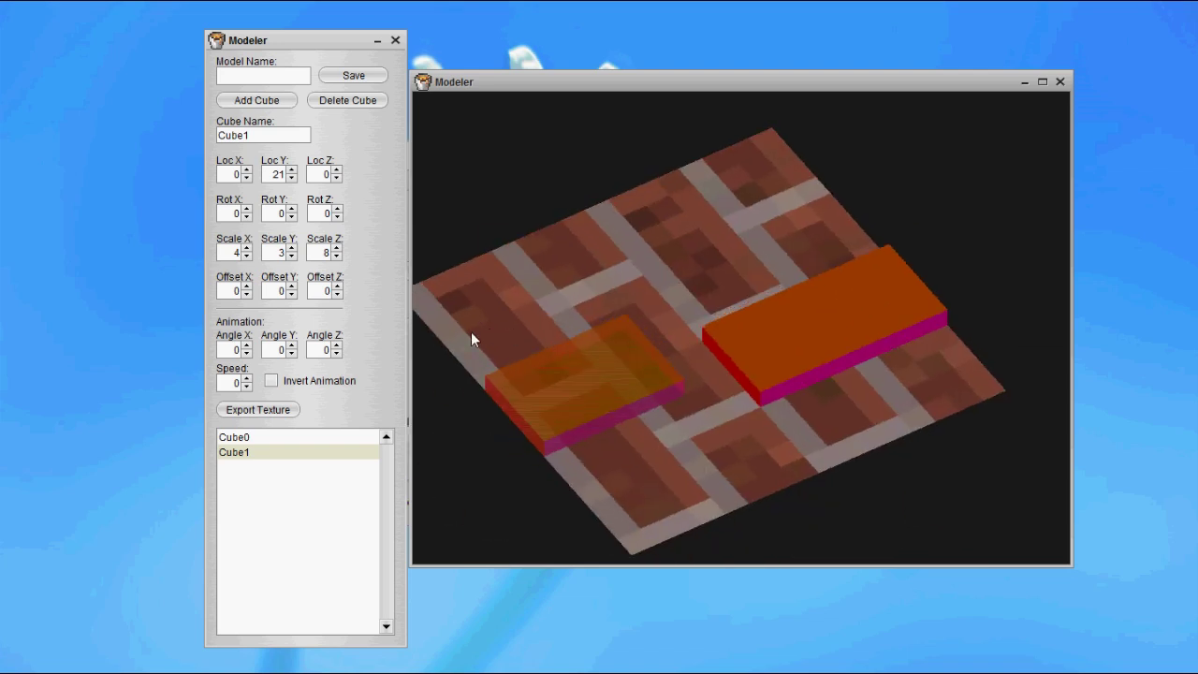
{"action": "left_click_drag", "start_coordinate": [878, 352], "coordinate": [540, 301]}
{"action": "left_click", "coordinate": [248, 293]}
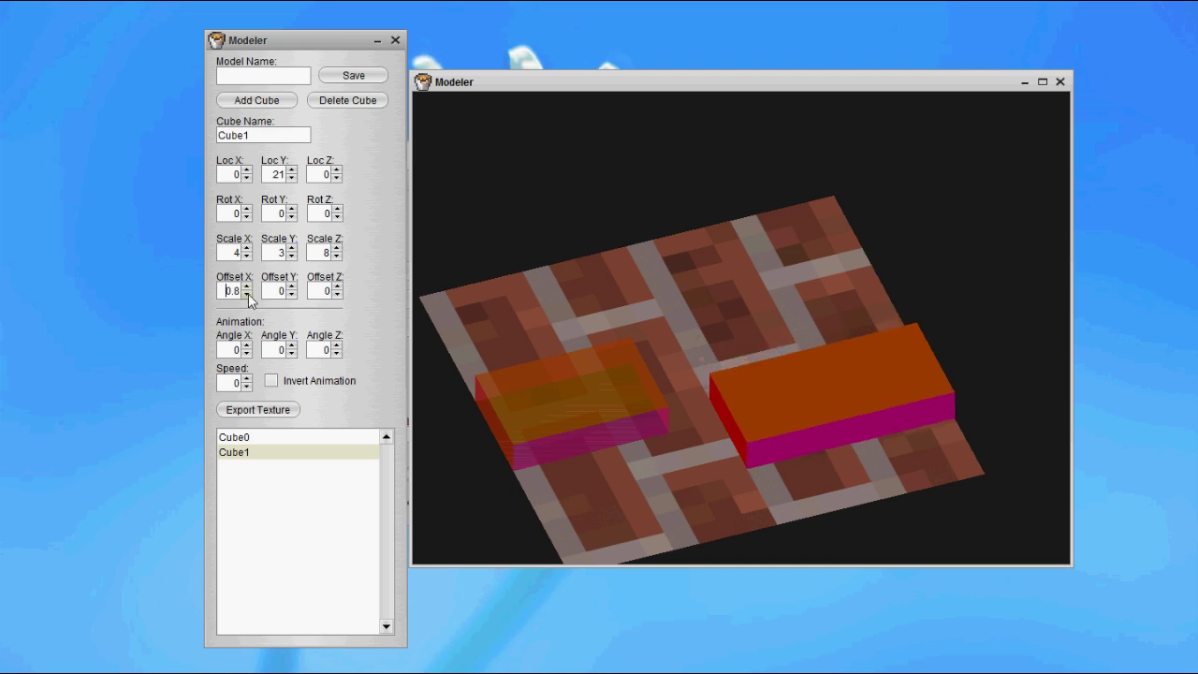
{"action": "left_click_drag", "start_coordinate": [248, 295], "coordinate": [251, 293]}
{"action": "left_click", "coordinate": [250, 290]}
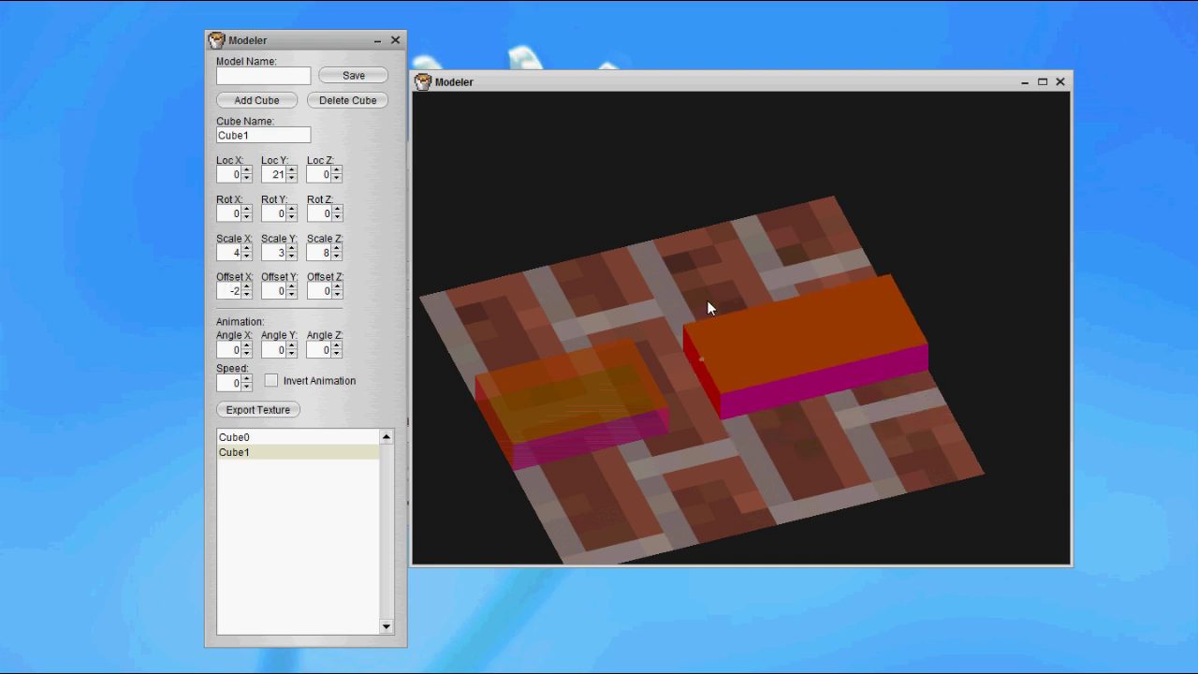
{"action": "left_click_drag", "start_coordinate": [760, 300], "coordinate": [594, 277]}
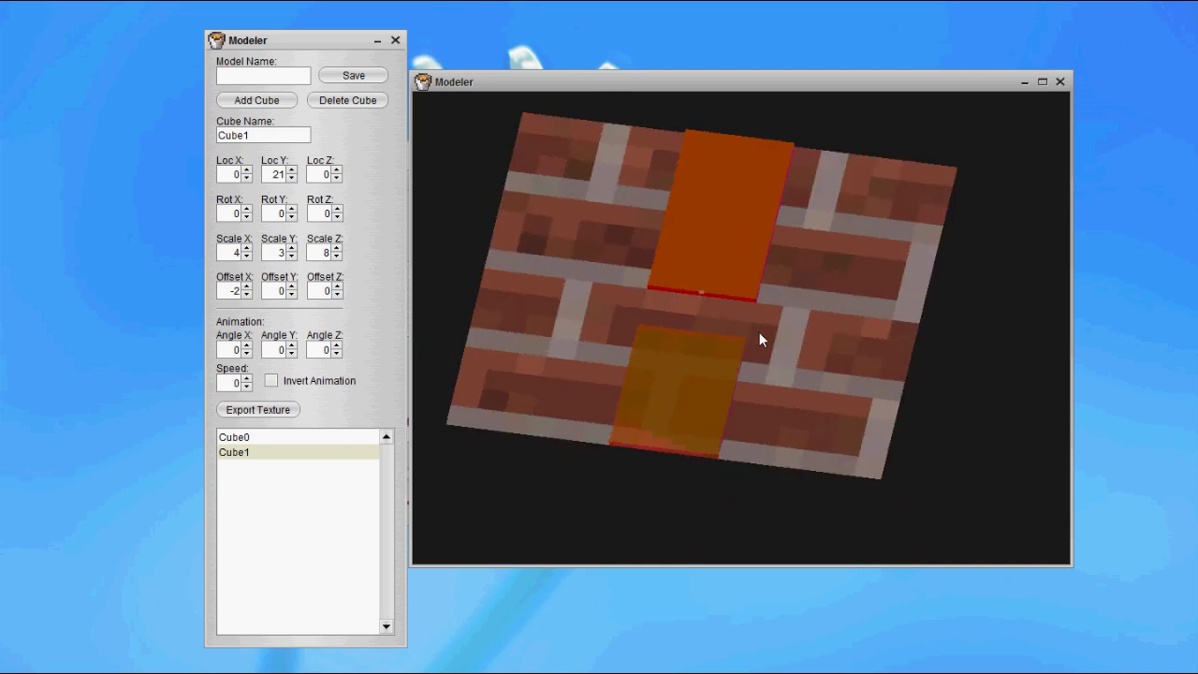
Step: Narrow the second cube to an X scale of 3 and recentre it with an X offset of -1.5
{"action": "mouse_move", "coordinate": [739, 309]}
{"action": "left_mouse_down"}
{"action": "mouse_move", "coordinate": [690, 286]}
{"action": "mouse_move", "coordinate": [765, 313]}
{"action": "mouse_move", "coordinate": [739, 299]}
{"action": "left_mouse_up"}
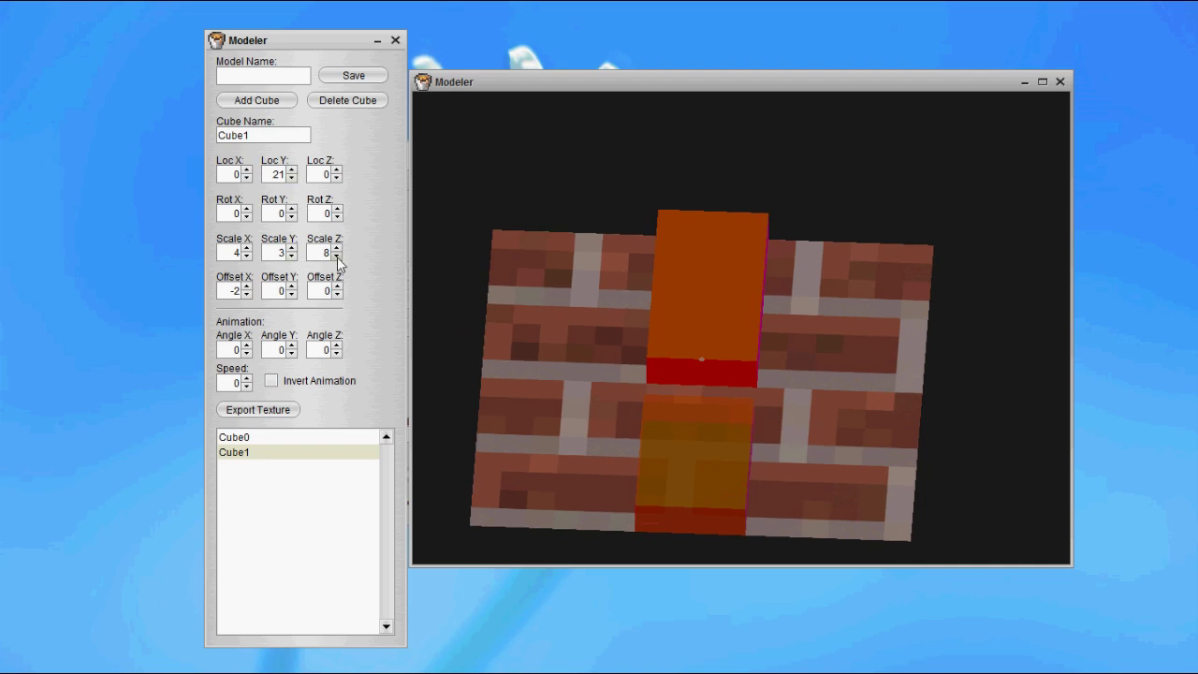
{"action": "left_click", "coordinate": [246, 256]}
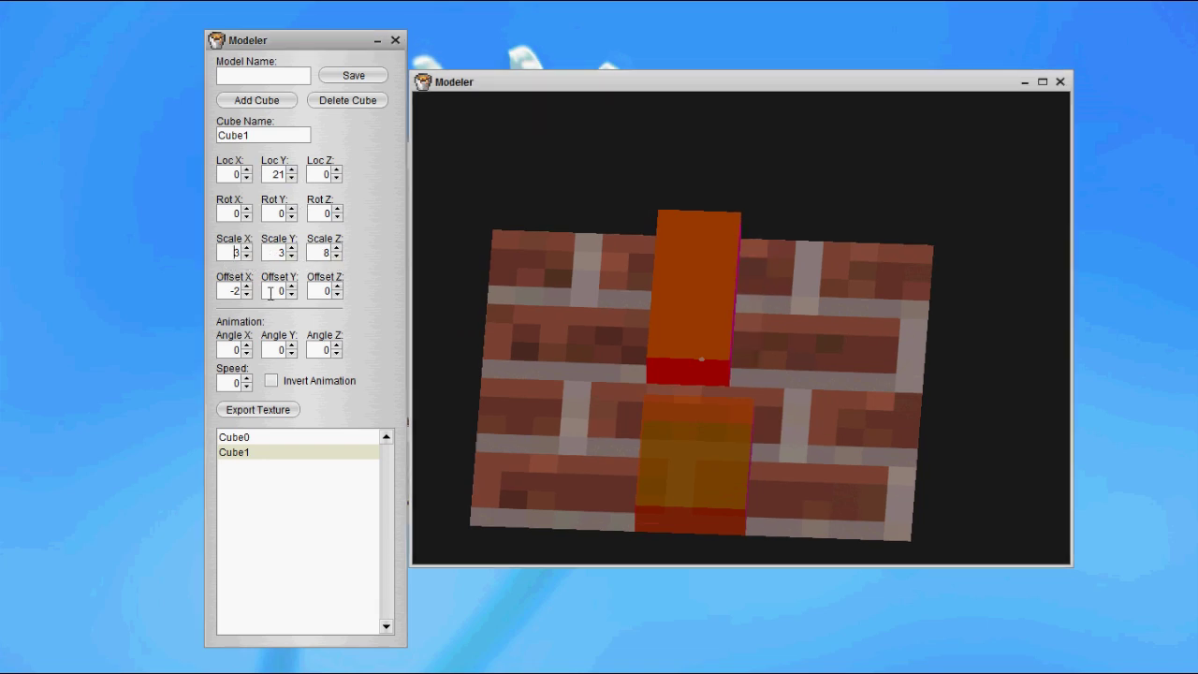
{"action": "left_click", "coordinate": [246, 286]}
{"action": "left_click", "coordinate": [246, 286]}
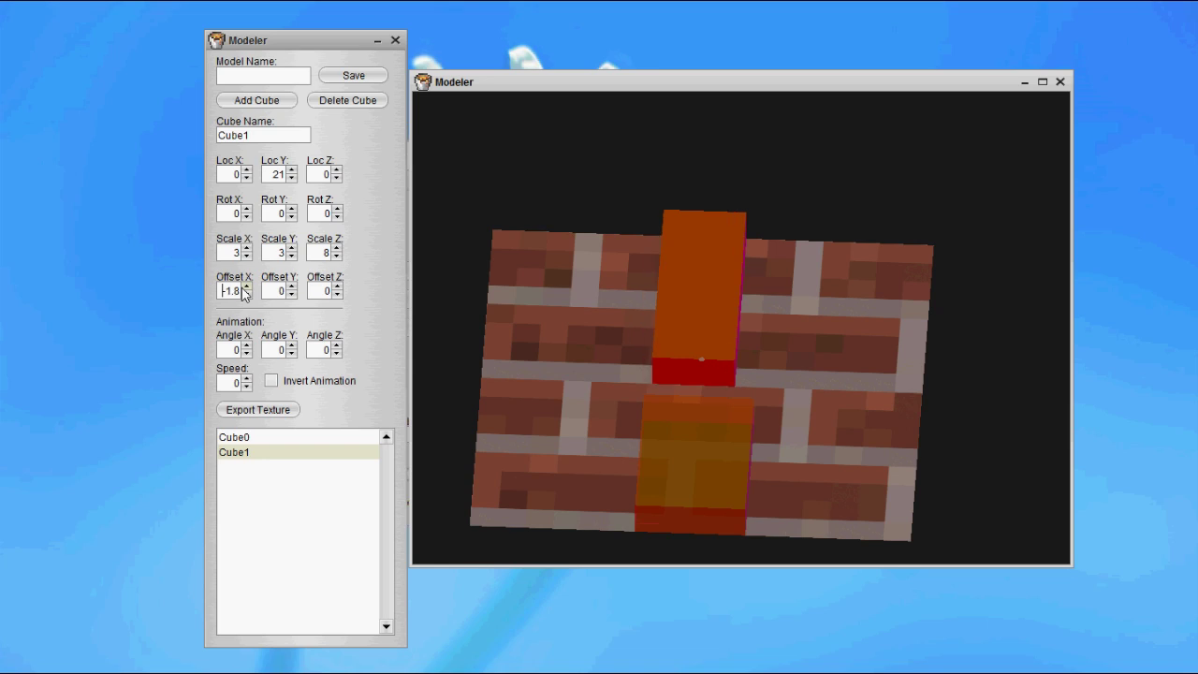
{"action": "left_click", "coordinate": [246, 286]}
{"action": "left_click", "coordinate": [247, 287]}
{"action": "left_click", "coordinate": [247, 287]}
{"action": "left_click_drag", "start_coordinate": [764, 419], "coordinate": [666, 363]}
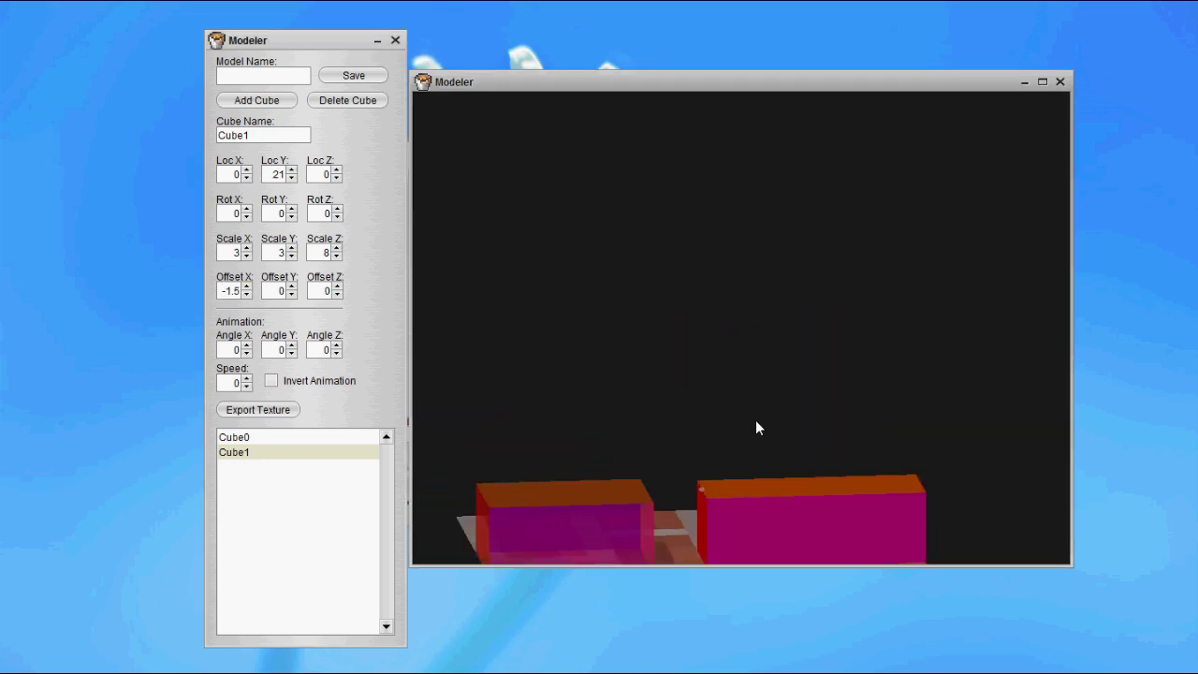
Step: Centre the second cube vertically on its pivot point by setting its Y offset to -1.5
{"action": "mouse_move", "coordinate": [814, 447]}
{"action": "left_mouse_down"}
{"action": "mouse_move", "coordinate": [813, 437]}
{"action": "mouse_move", "coordinate": [809, 522]}
{"action": "mouse_move", "coordinate": [802, 450]}
{"action": "left_mouse_up"}
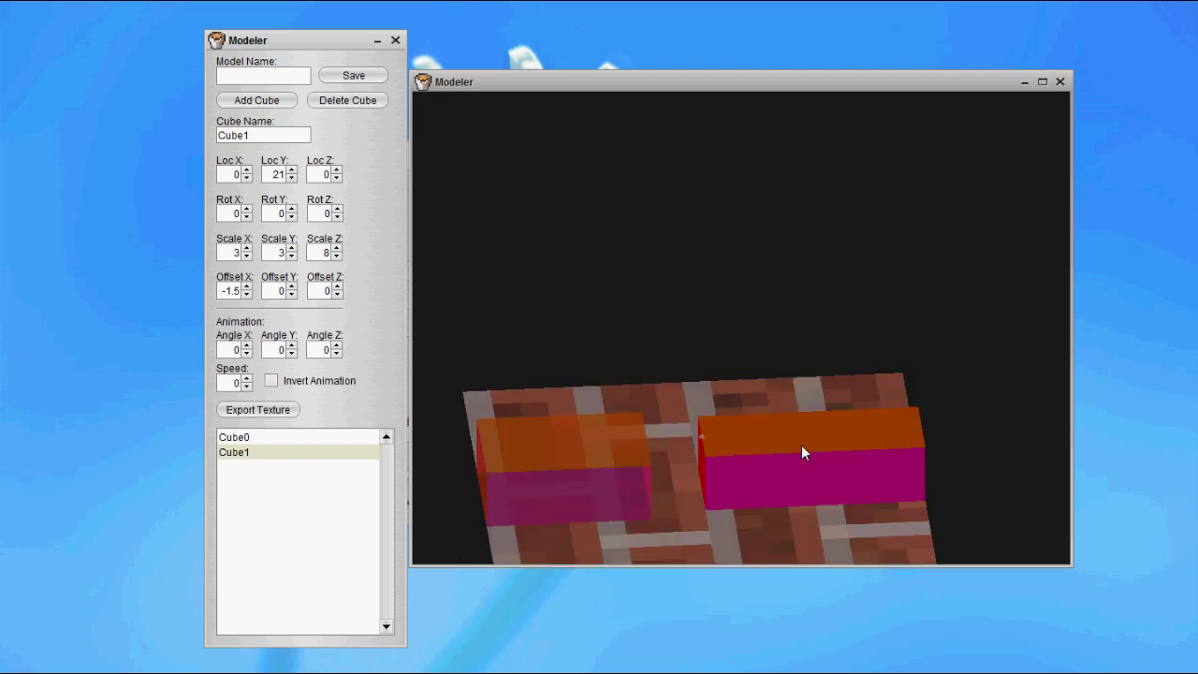
{"action": "left_click", "coordinate": [292, 287]}
{"action": "left_click", "coordinate": [292, 287]}
{"action": "left_click", "coordinate": [292, 287]}
{"action": "left_click", "coordinate": [292, 296]}
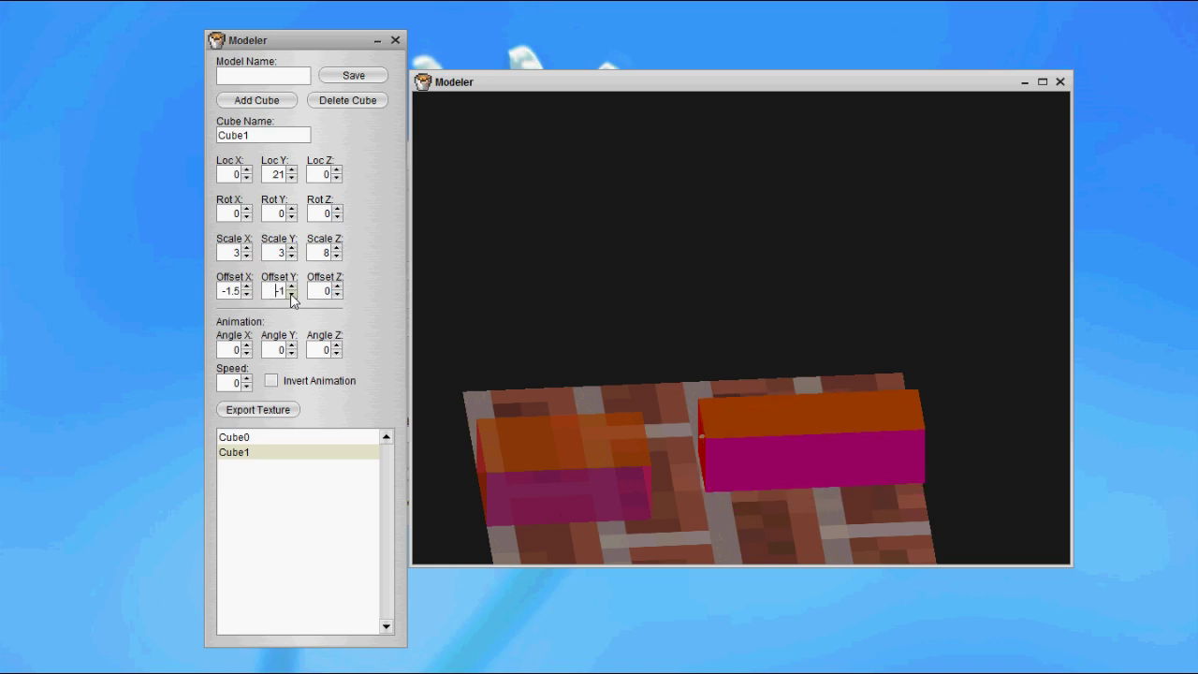
{"action": "mouse_move", "coordinate": [811, 423]}
{"action": "left_mouse_down"}
{"action": "mouse_move", "coordinate": [811, 438]}
{"action": "mouse_move", "coordinate": [840, 437]}
{"action": "mouse_move", "coordinate": [814, 440]}
{"action": "left_mouse_up"}
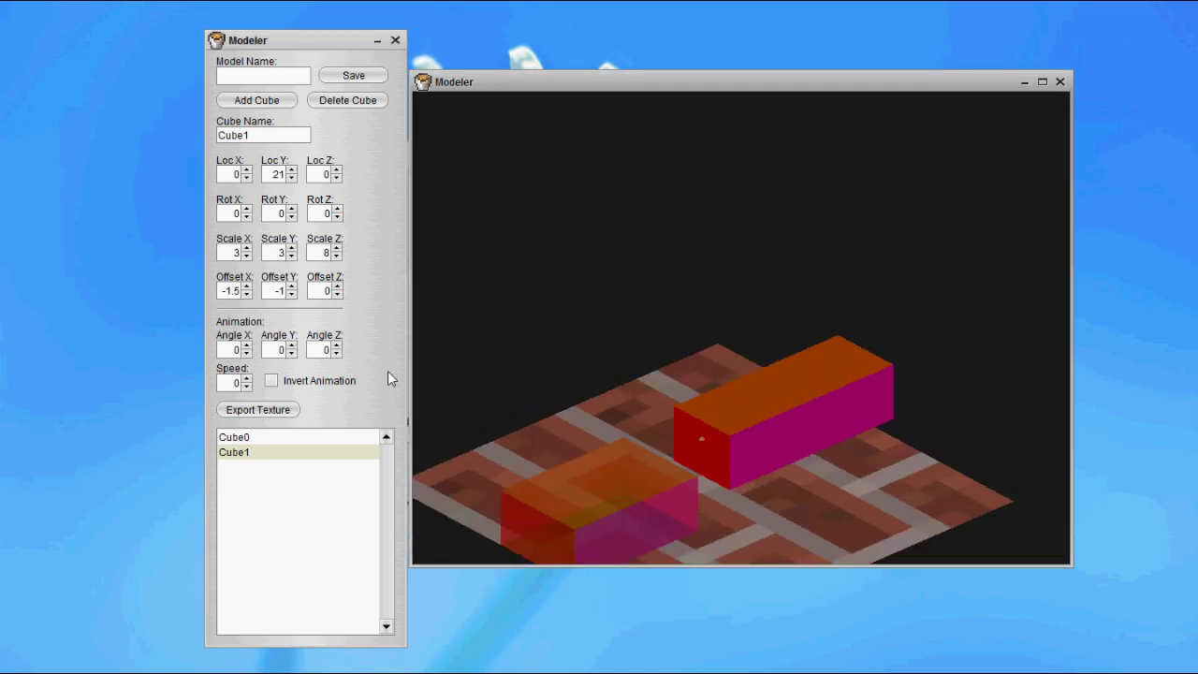
{"action": "left_click", "coordinate": [292, 287]}
{"action": "left_click", "coordinate": [292, 287]}
{"action": "left_click", "coordinate": [292, 288]}
{"action": "left_click", "coordinate": [292, 288]}
{"action": "left_click", "coordinate": [292, 288]}
{"action": "left_click", "coordinate": [292, 287]}
{"action": "left_click", "coordinate": [293, 295]}
{"action": "left_click", "coordinate": [293, 295]}
{"action": "left_click", "coordinate": [292, 295]}
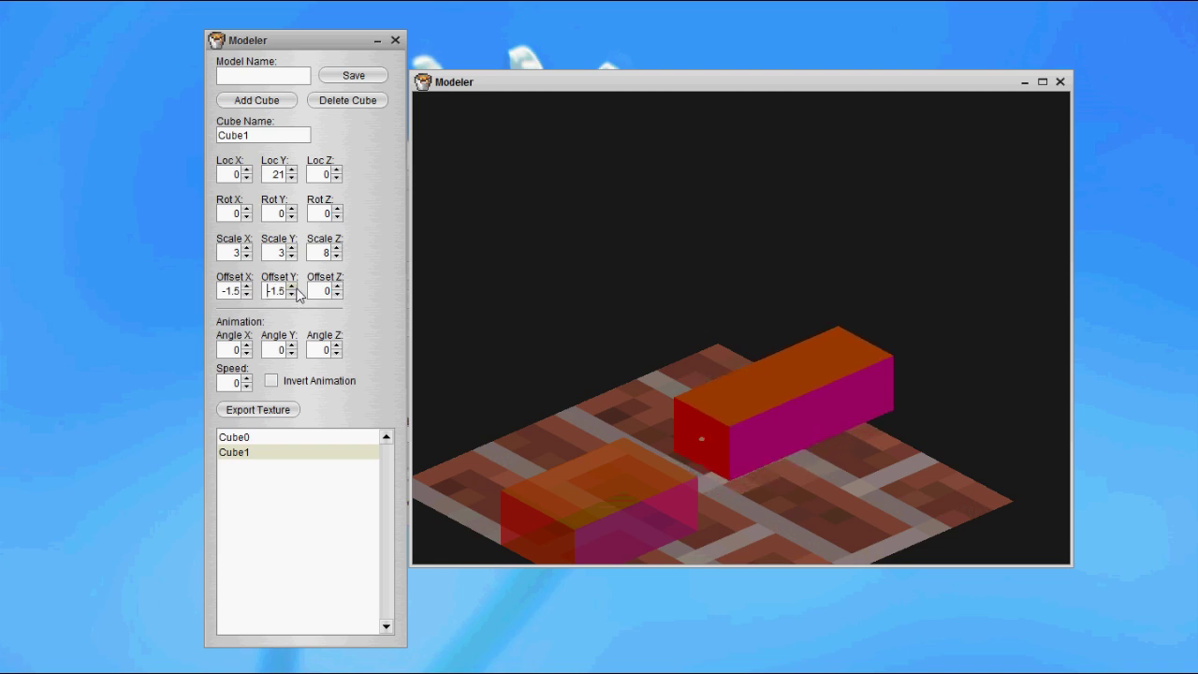
Step: Lower the offset second cube back onto the floor by setting its Y location to 22.5
{"action": "left_click_drag", "start_coordinate": [812, 460], "coordinate": [744, 442]}
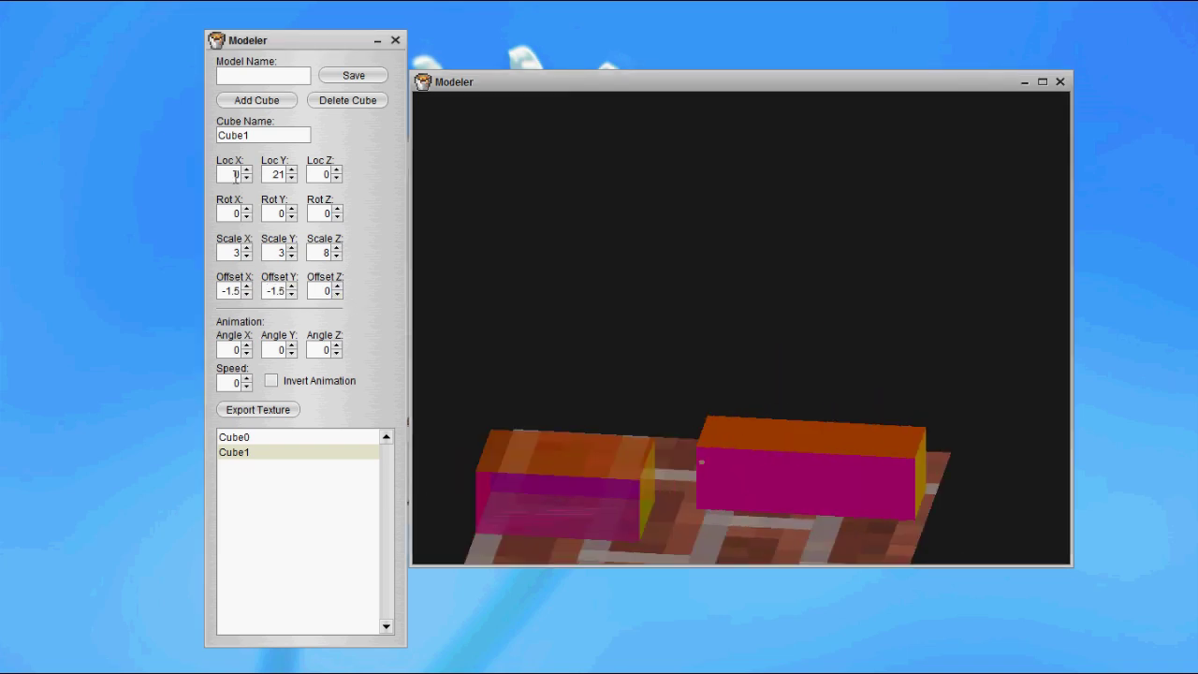
{"action": "left_click", "coordinate": [291, 171]}
{"action": "left_click", "coordinate": [291, 170]}
{"action": "left_click", "coordinate": [291, 170]}
{"action": "left_click", "coordinate": [291, 170]}
{"action": "left_click", "coordinate": [291, 170]}
{"action": "left_click", "coordinate": [292, 170]}
{"action": "left_click", "coordinate": [291, 178]}
{"action": "left_click", "coordinate": [291, 178]}
{"action": "left_click_drag", "start_coordinate": [768, 538], "coordinate": [765, 408]}
Step: Move the second cube along the Z axis until it meets the end of the first cube
{"action": "left_click", "coordinate": [341, 171]}
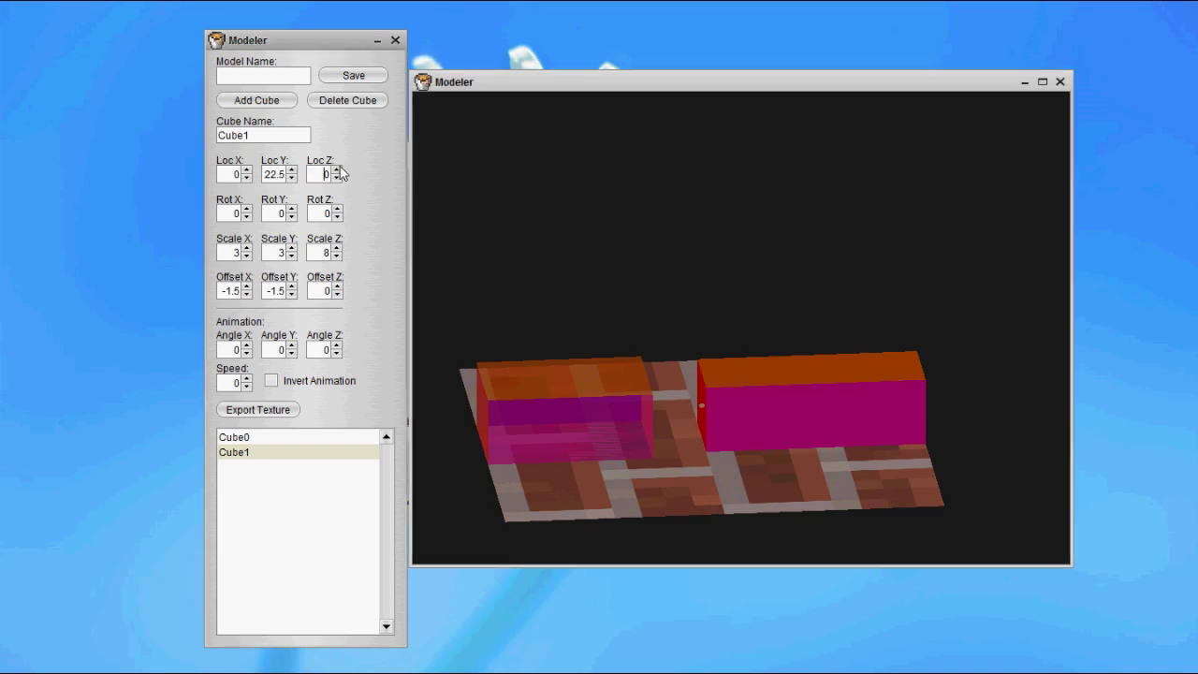
{"action": "left_click", "coordinate": [338, 170]}
{"action": "left_click", "coordinate": [338, 178]}
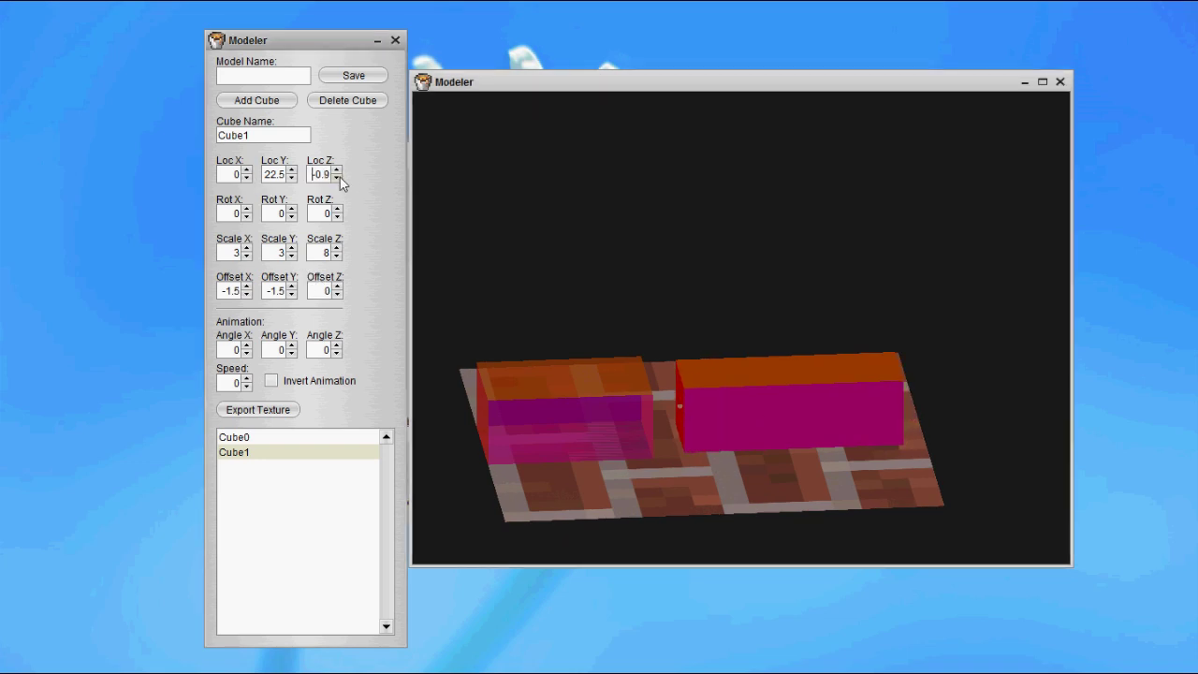
{"action": "left_click", "coordinate": [338, 178]}
{"action": "left_click_drag", "start_coordinate": [735, 476], "coordinate": [503, 415]}
Step: Make Cube0 taller with a Y scale of 4 and raise it to a Y location of 20
{"action": "left_click", "coordinate": [279, 438]}
{"action": "left_click_drag", "start_coordinate": [732, 449], "coordinate": [379, 363]}
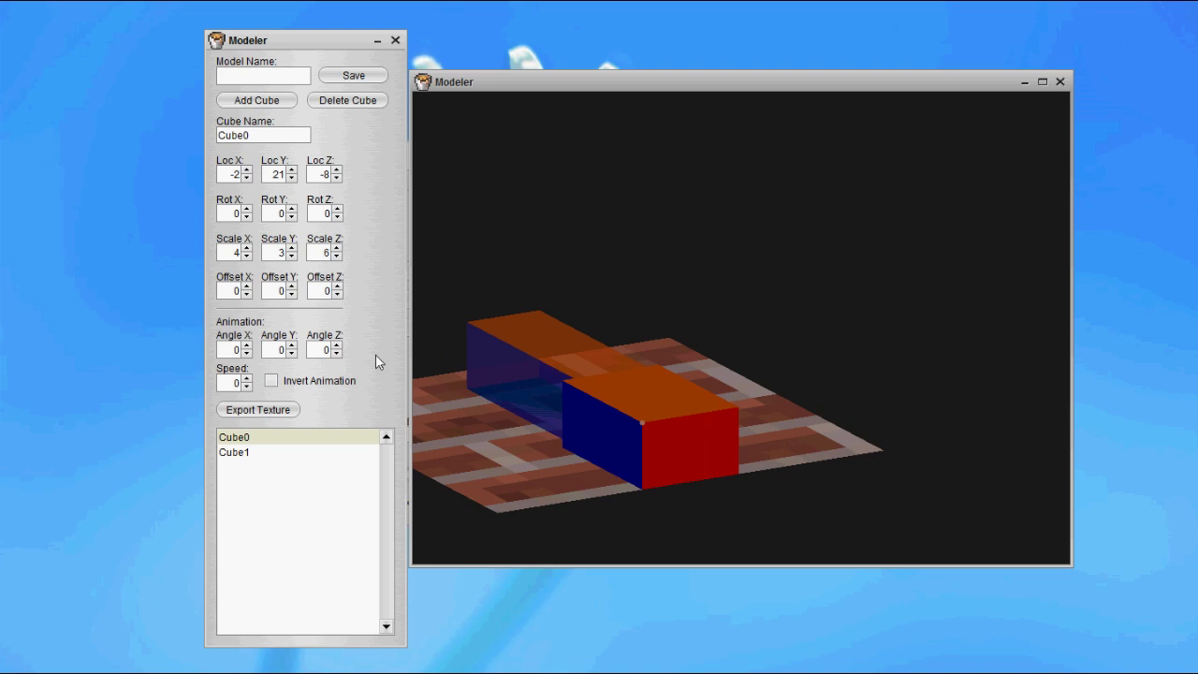
{"action": "left_click", "coordinate": [292, 248]}
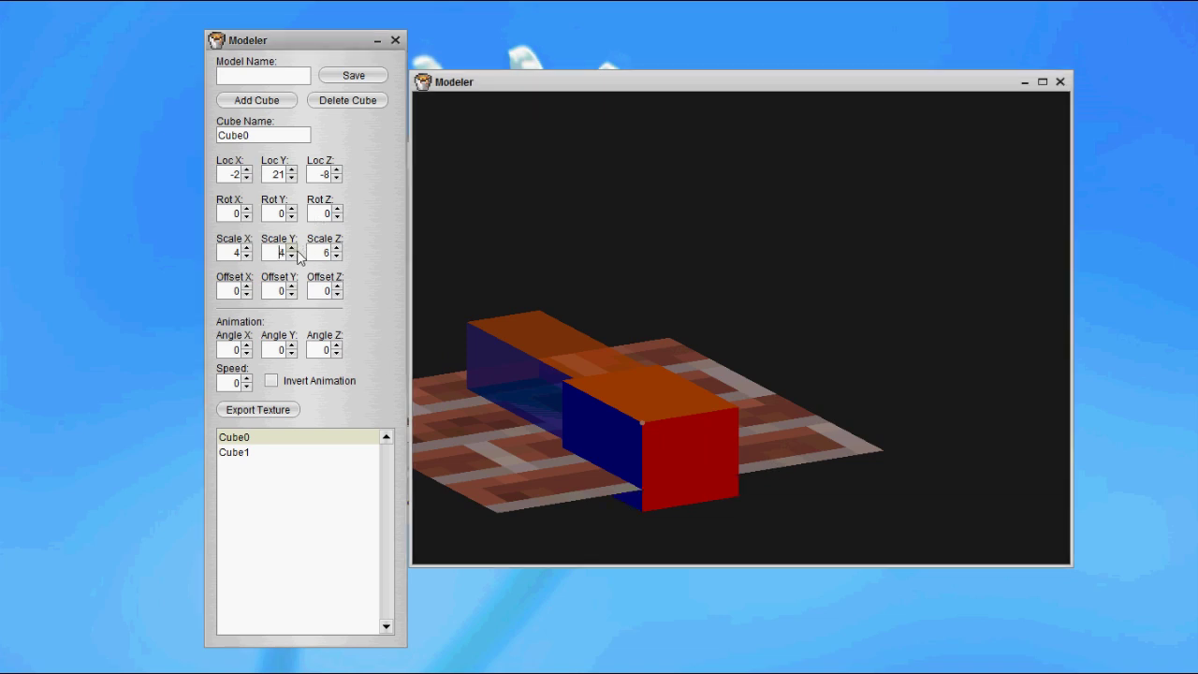
{"action": "left_click", "coordinate": [292, 178]}
{"action": "left_click", "coordinate": [292, 178]}
{"action": "left_click", "coordinate": [292, 178]}
{"action": "left_click", "coordinate": [292, 178]}
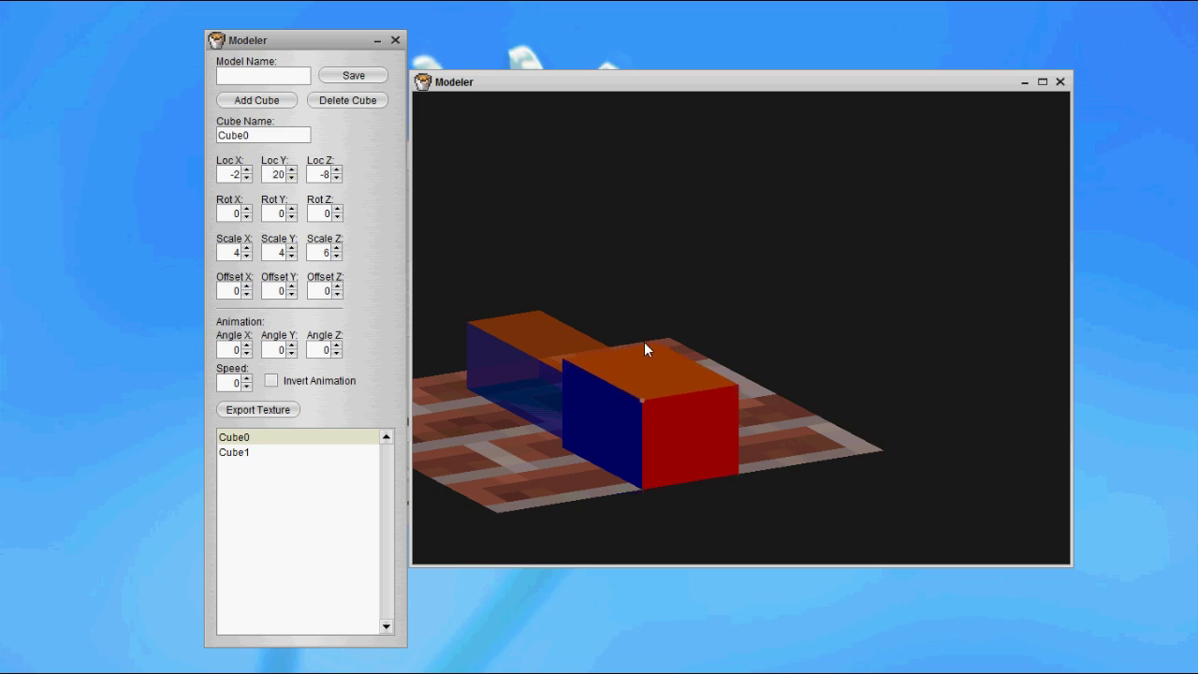
Step: Give Cube1 a side-to-side swing by setting its animation Angle Y to 5.5
{"action": "left_click_drag", "start_coordinate": [685, 350], "coordinate": [747, 401]}
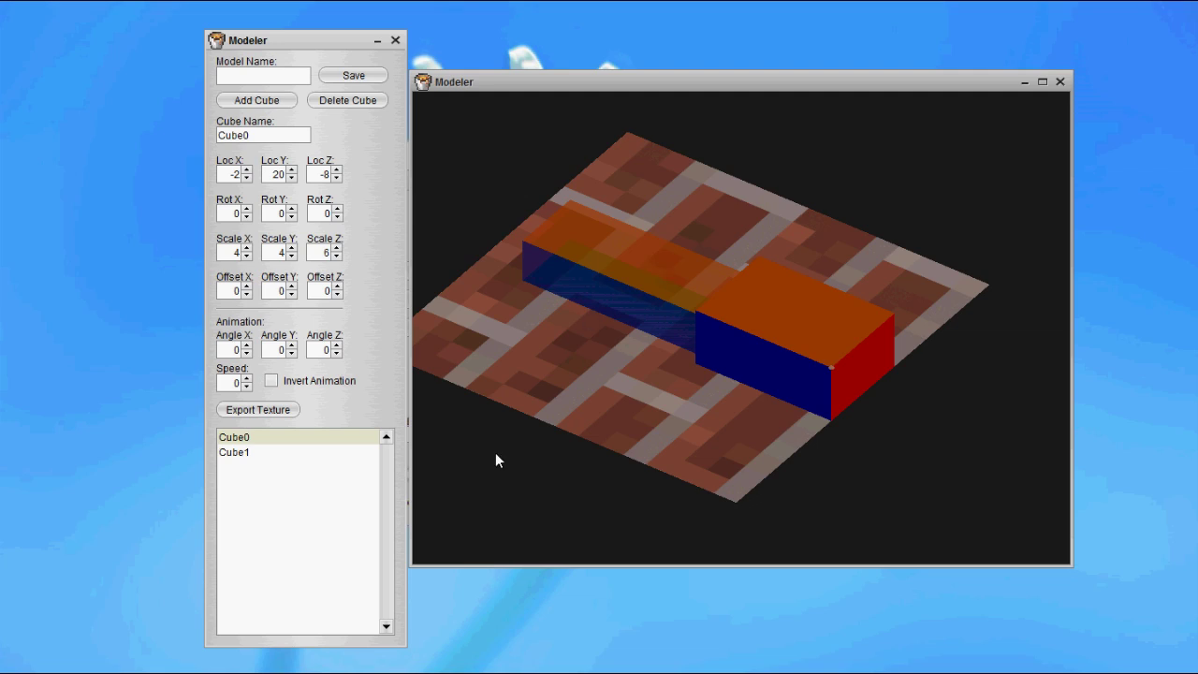
{"action": "left_click", "coordinate": [273, 453]}
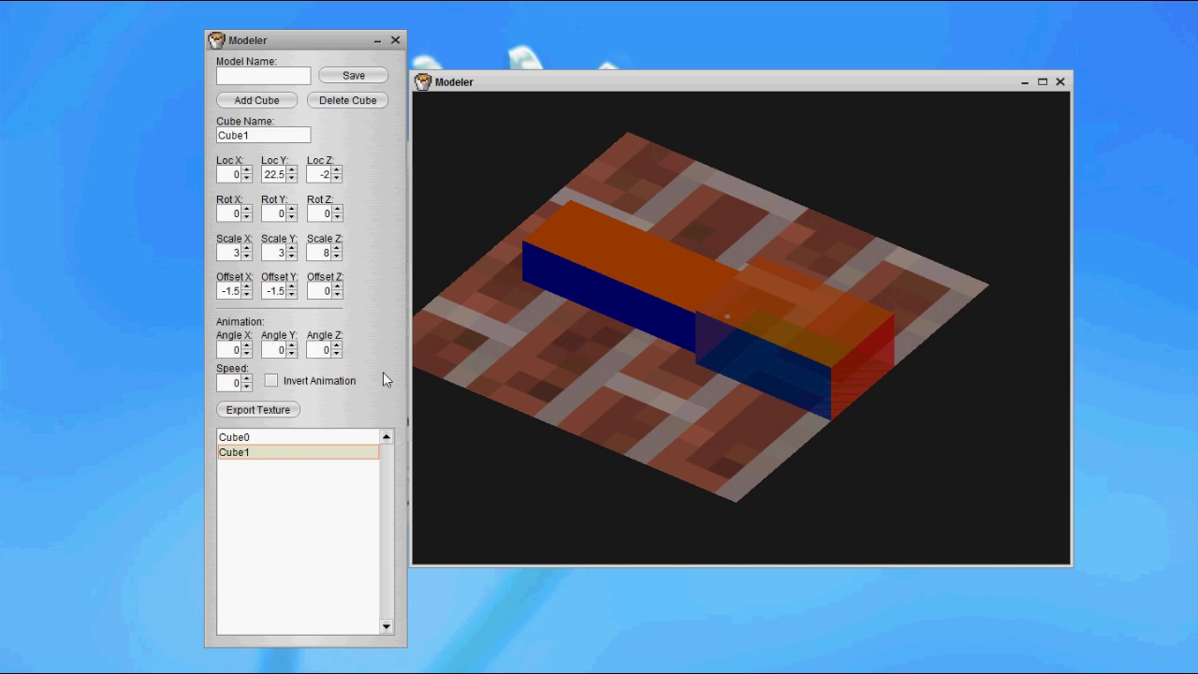
{"action": "left_click", "coordinate": [285, 350]}
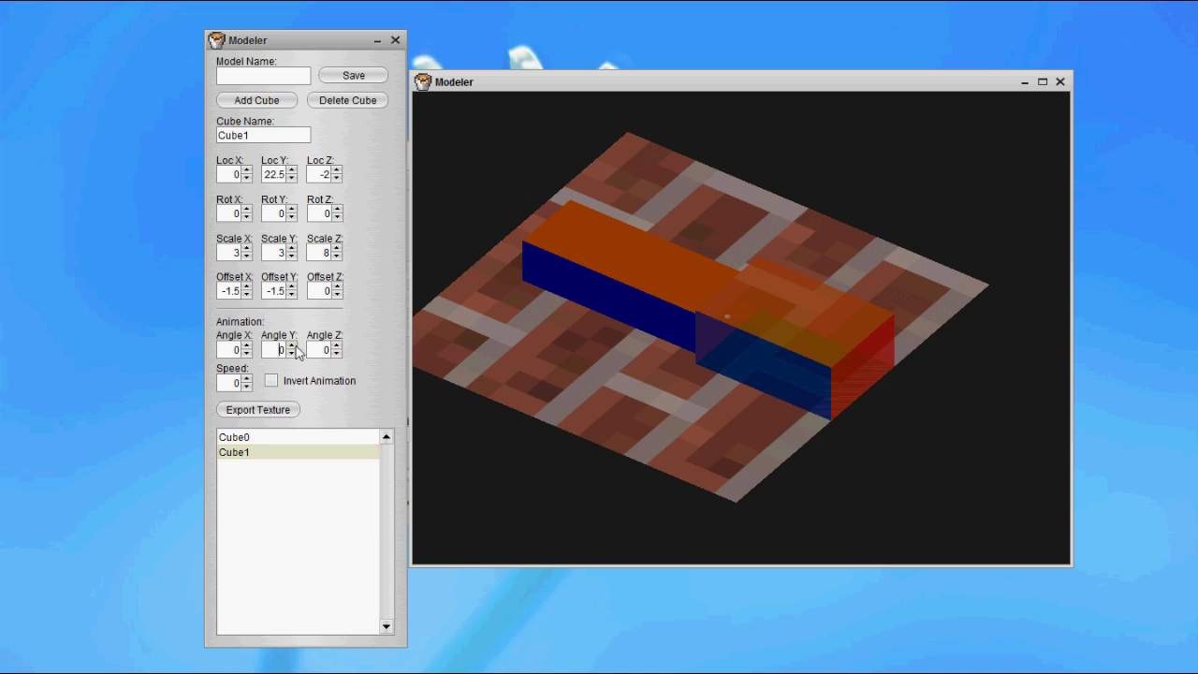
{"action": "left_click", "coordinate": [291, 346]}
{"action": "left_click_drag", "start_coordinate": [677, 222], "coordinate": [727, 378]}
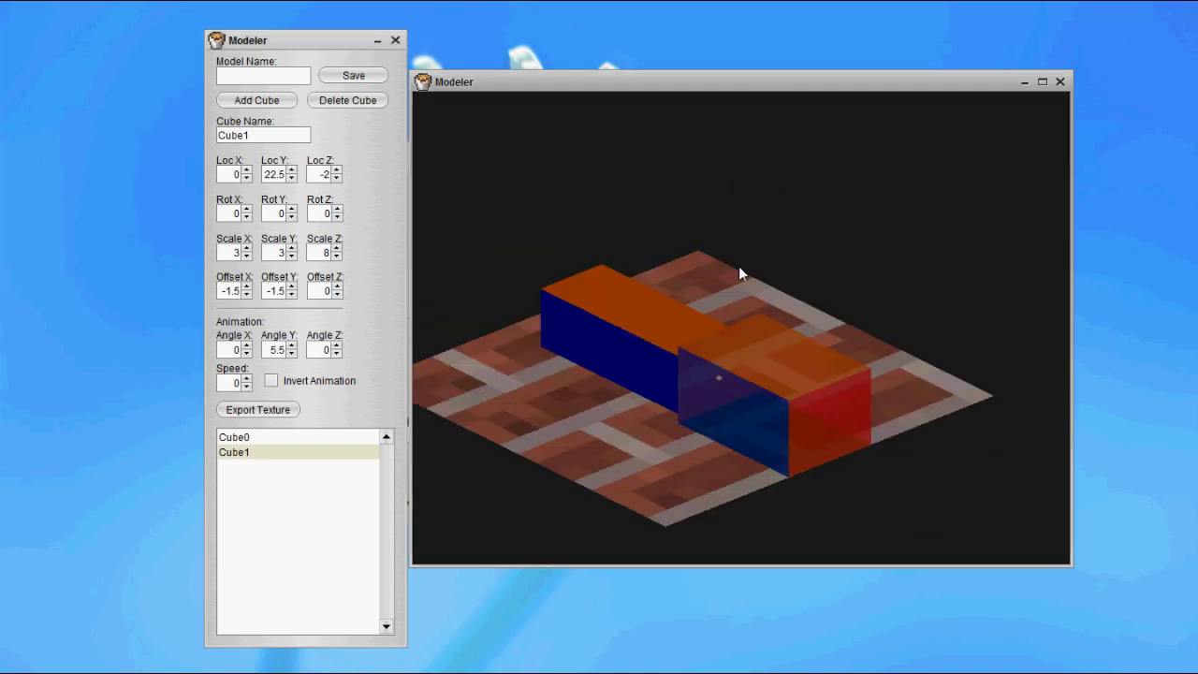
{"action": "left_click_drag", "start_coordinate": [741, 285], "coordinate": [761, 270]}
{"action": "left_click_drag", "start_coordinate": [772, 323], "coordinate": [740, 304]}
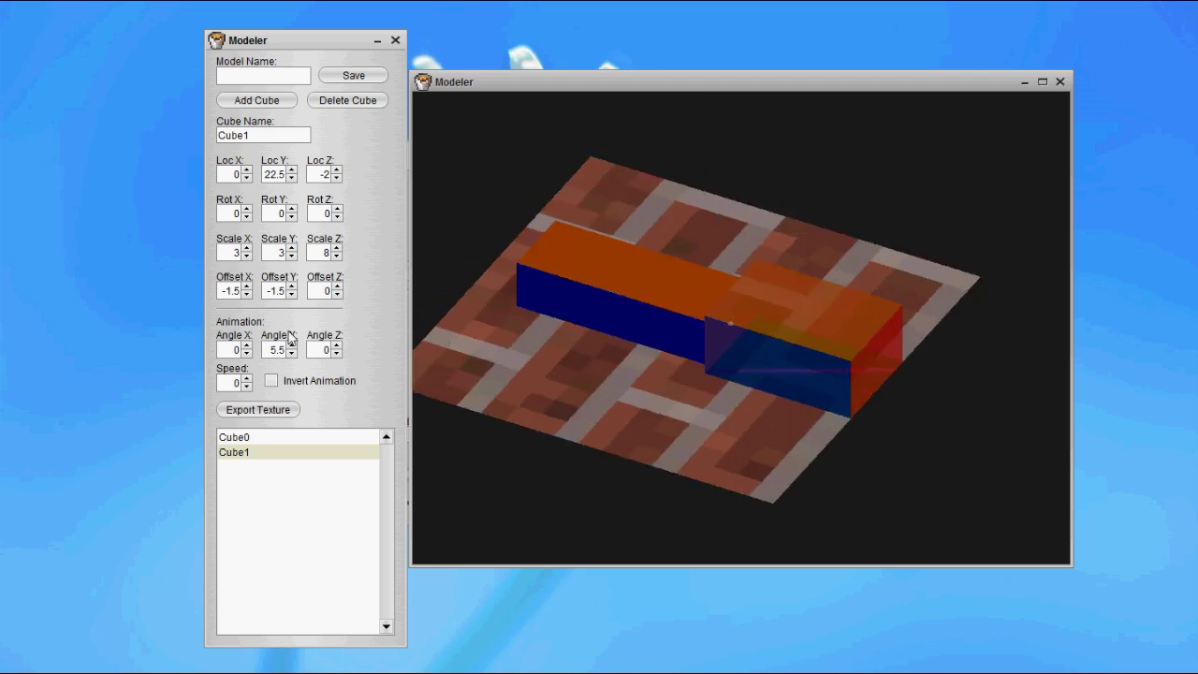
Step: Set Cube1's animation speed to 1.5
{"action": "left_click", "coordinate": [248, 384]}
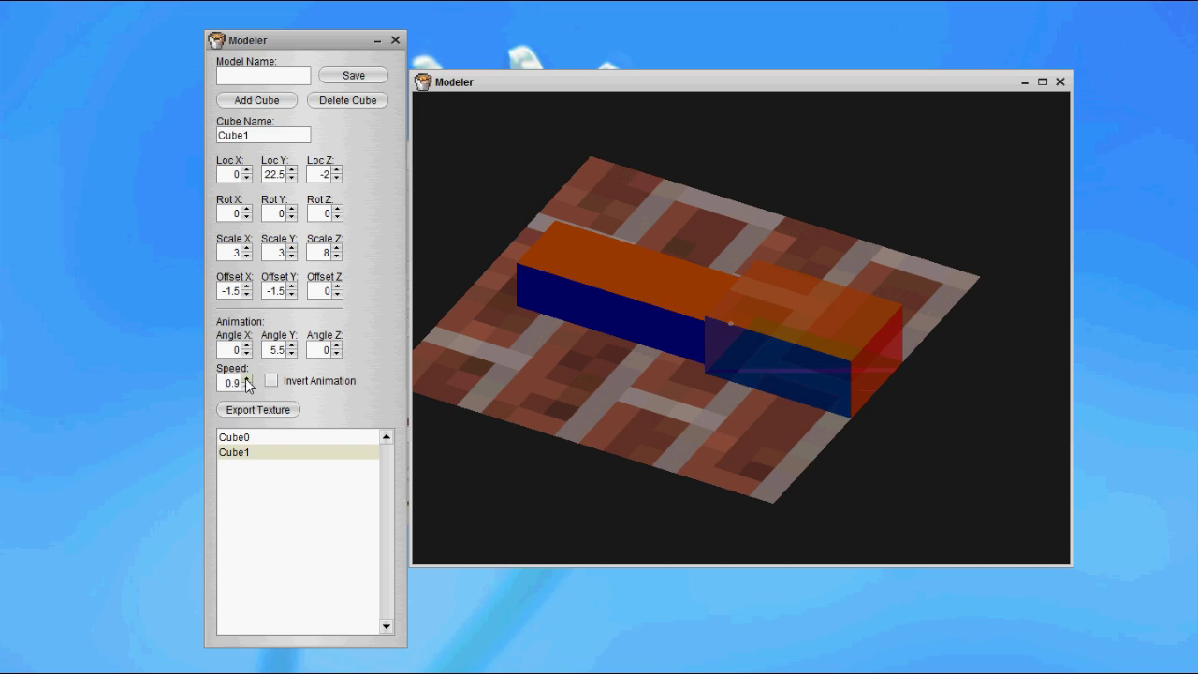
{"action": "left_click", "coordinate": [248, 379]}
{"action": "left_click_drag", "start_coordinate": [760, 353], "coordinate": [627, 287]}
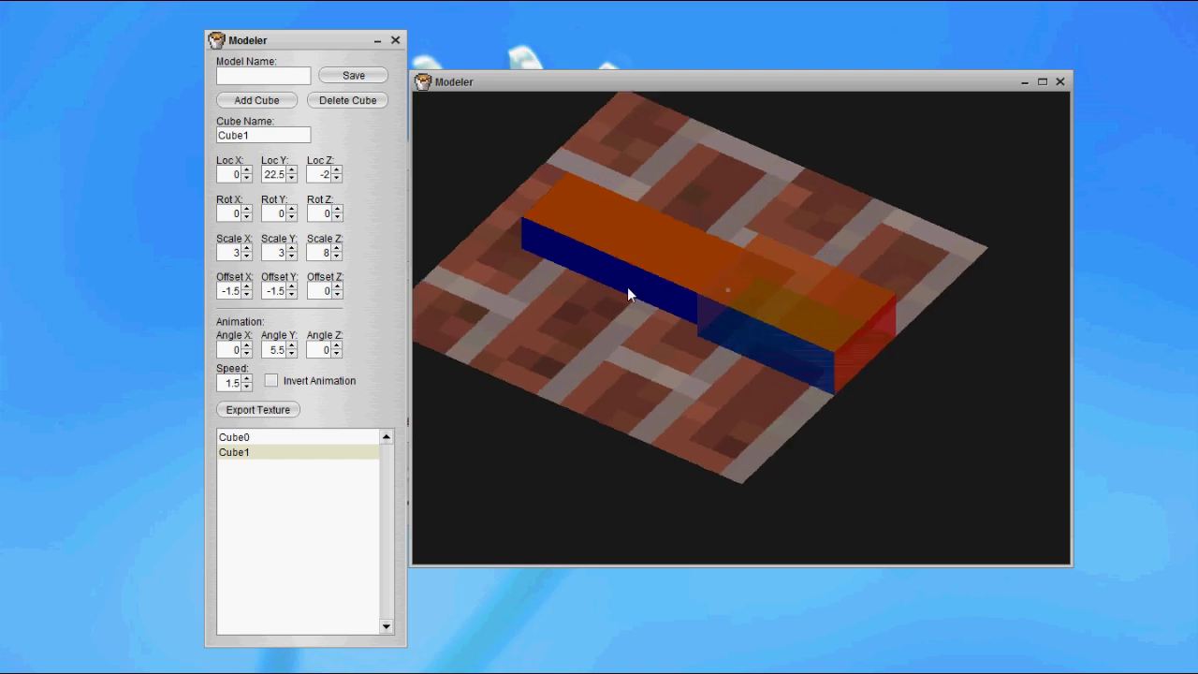
{"action": "double_click", "coordinate": [276, 349]}
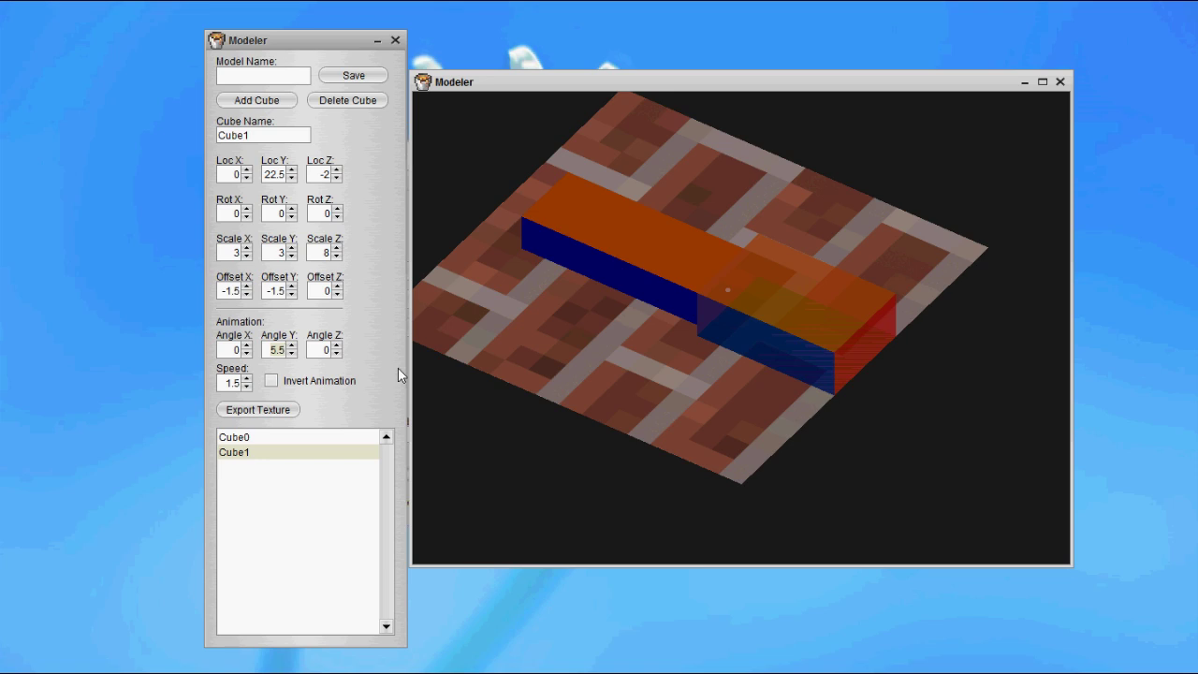
Step: Try inverting Cube1's animation cycle and switch the inversion back off
{"action": "left_click", "coordinate": [271, 381]}
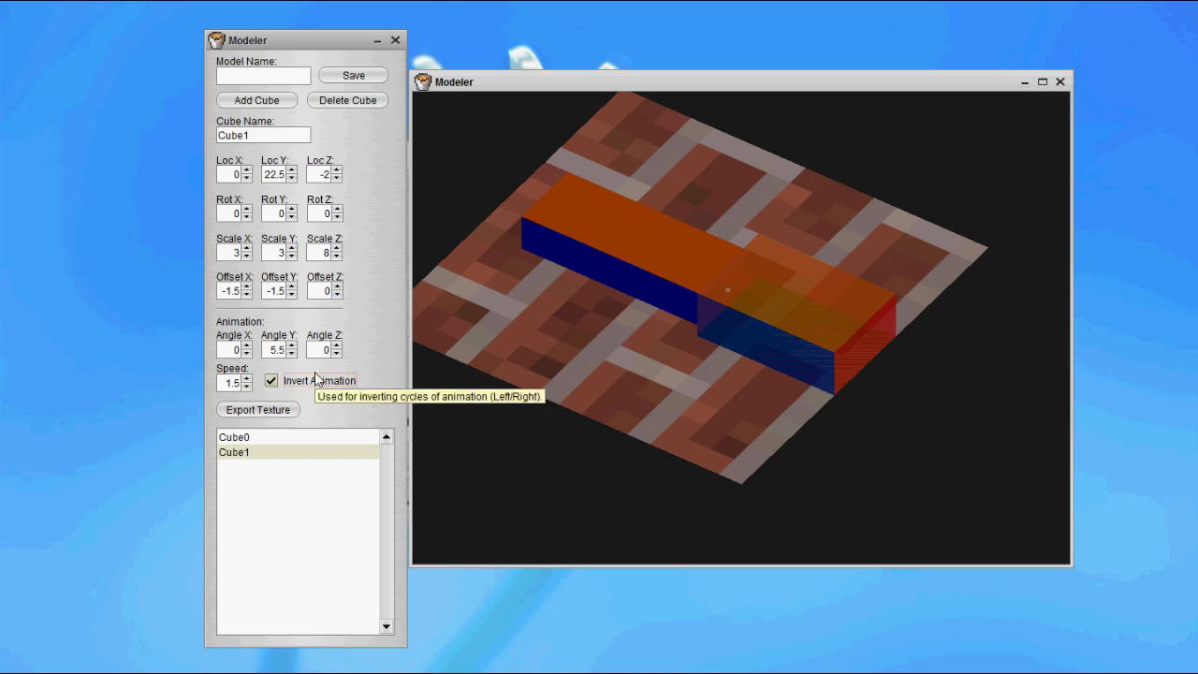
{"action": "left_click", "coordinate": [314, 381]}
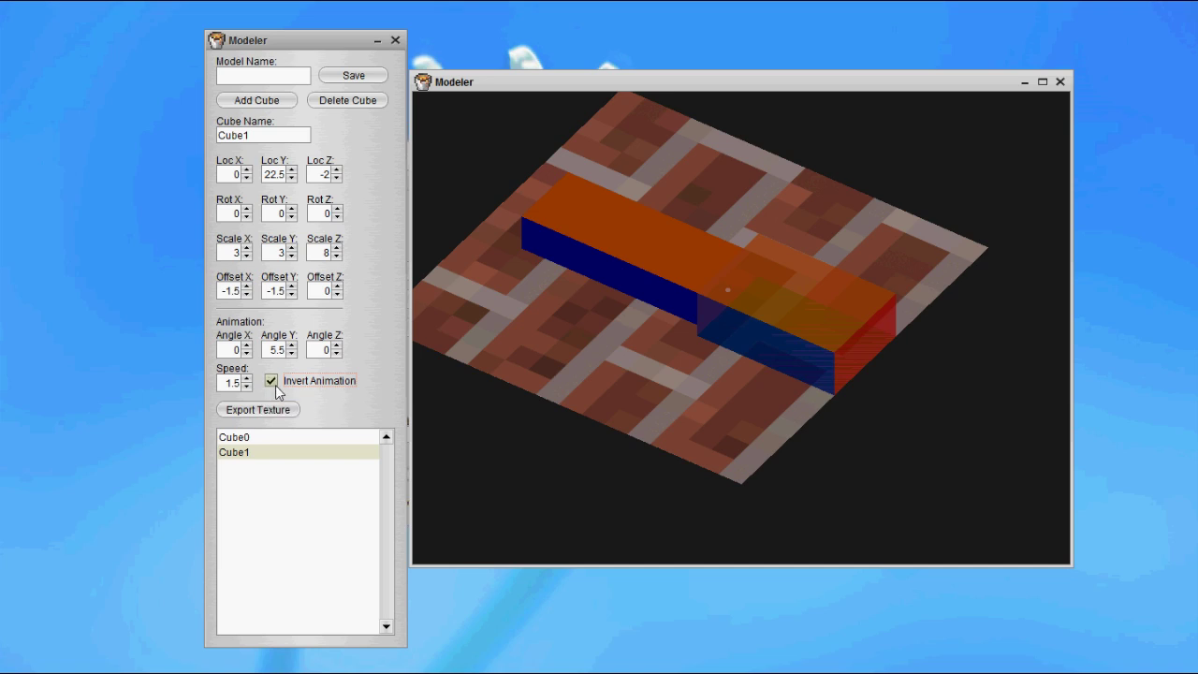
{"action": "left_click", "coordinate": [273, 386]}
{"action": "left_click_drag", "start_coordinate": [663, 409], "coordinate": [662, 377]}
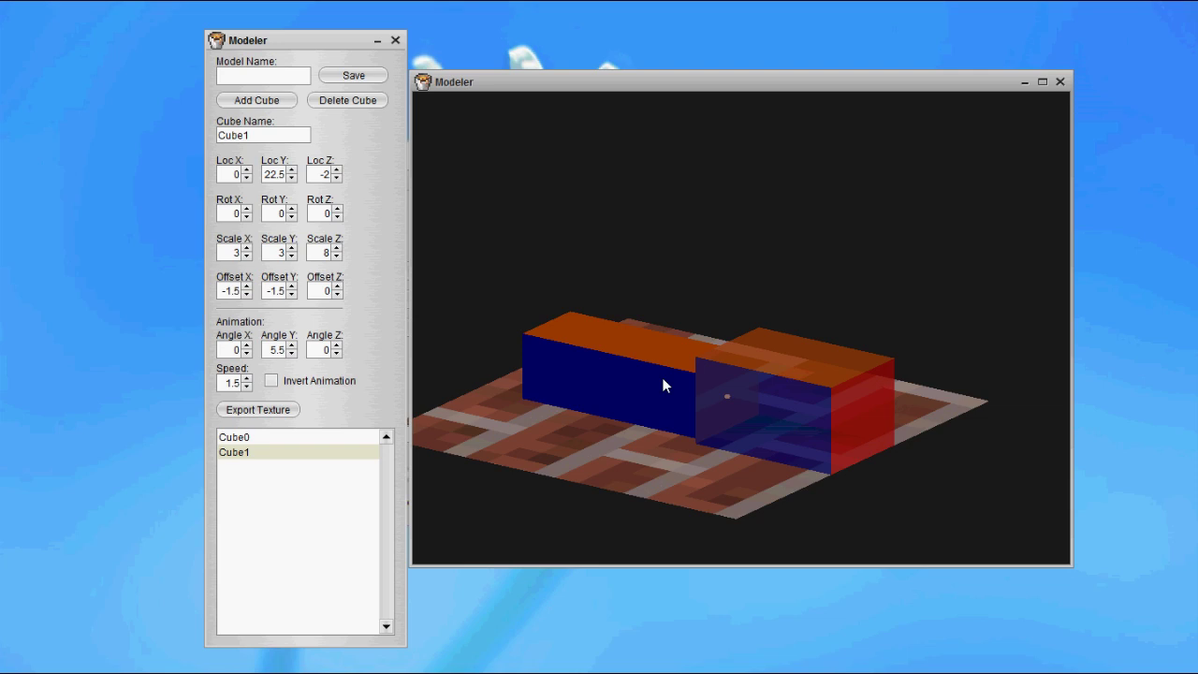
{"action": "left_click_drag", "start_coordinate": [662, 377], "coordinate": [614, 343]}
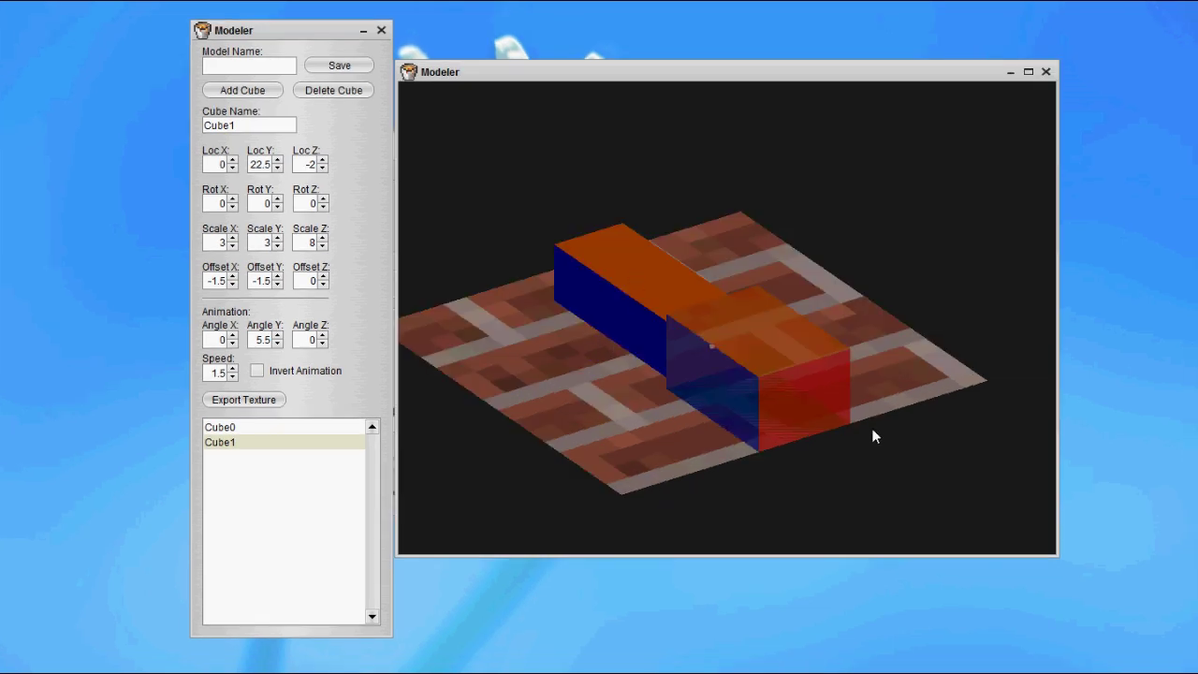
{"action": "left_click_drag", "start_coordinate": [719, 352], "coordinate": [737, 373]}
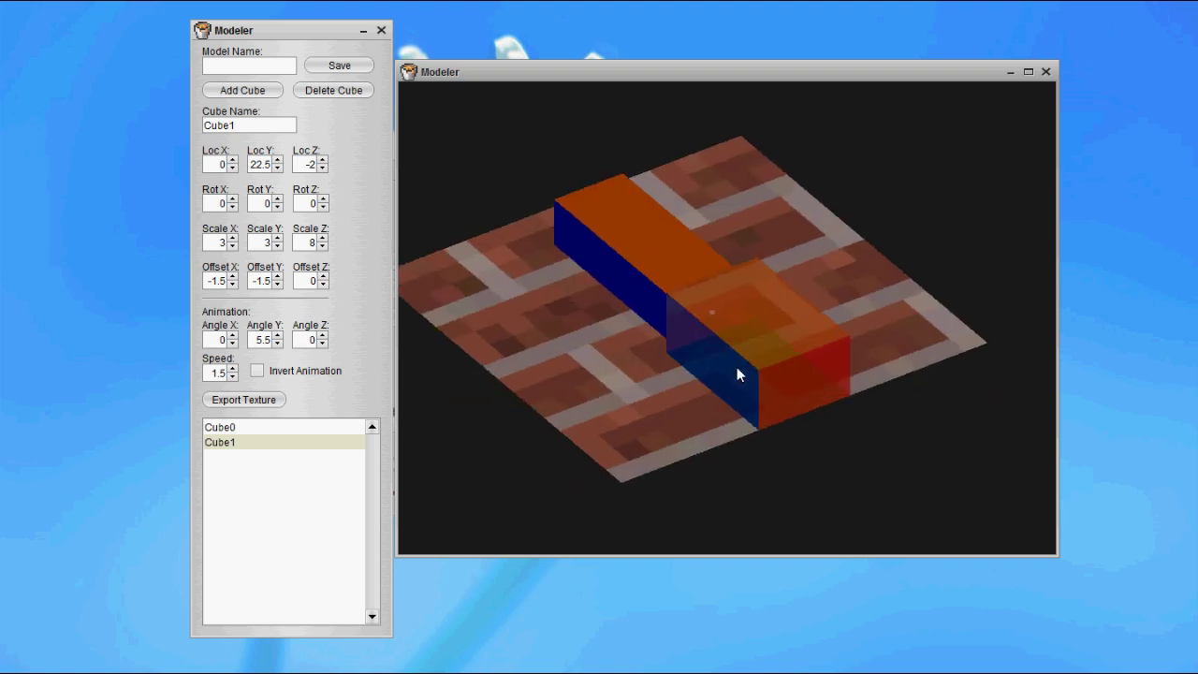
Step: Export the model's texture as a PNG named SlugTutorial into the Images folder inside Documents > Mod Test
{"action": "left_click", "coordinate": [256, 401]}
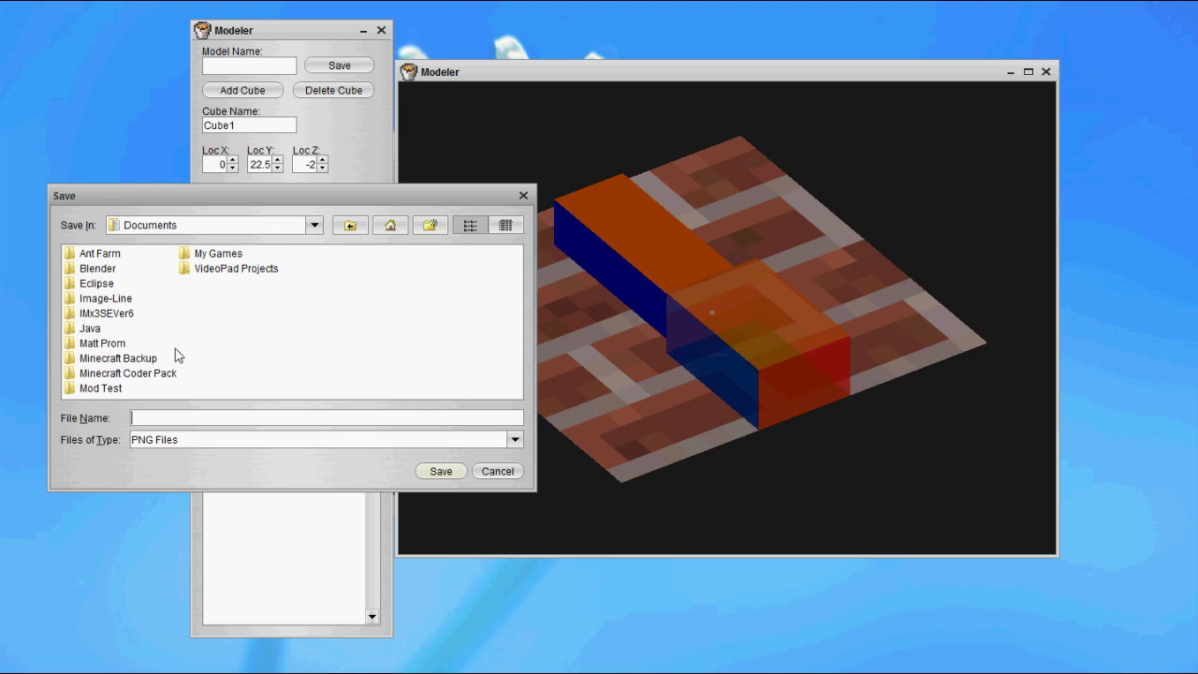
{"action": "double_click", "coordinate": [100, 387]}
{"action": "double_click", "coordinate": [97, 313]}
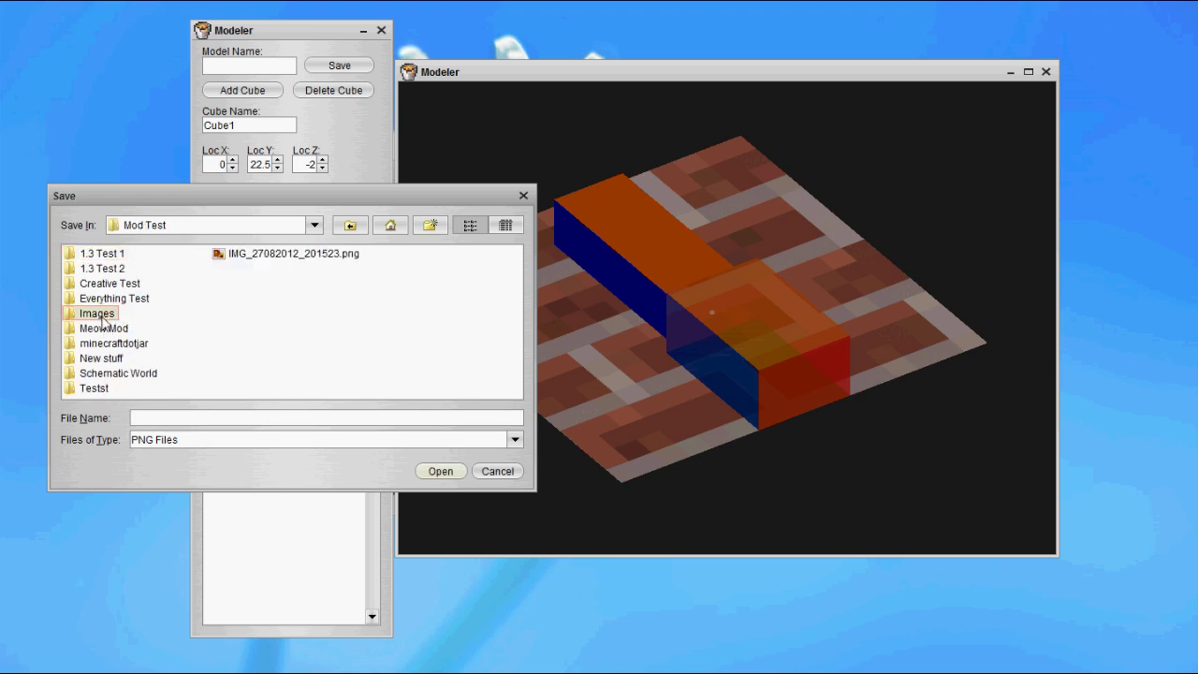
{"action": "left_click", "coordinate": [237, 418]}
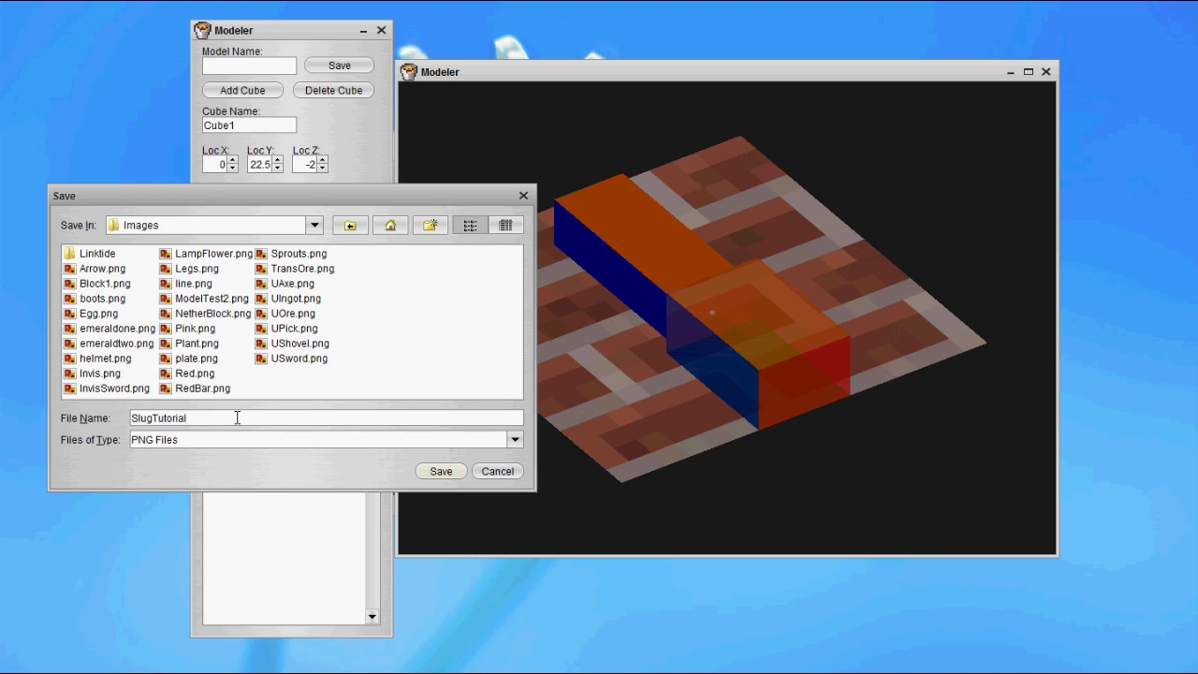
{"action": "left_click", "coordinate": [441, 471]}
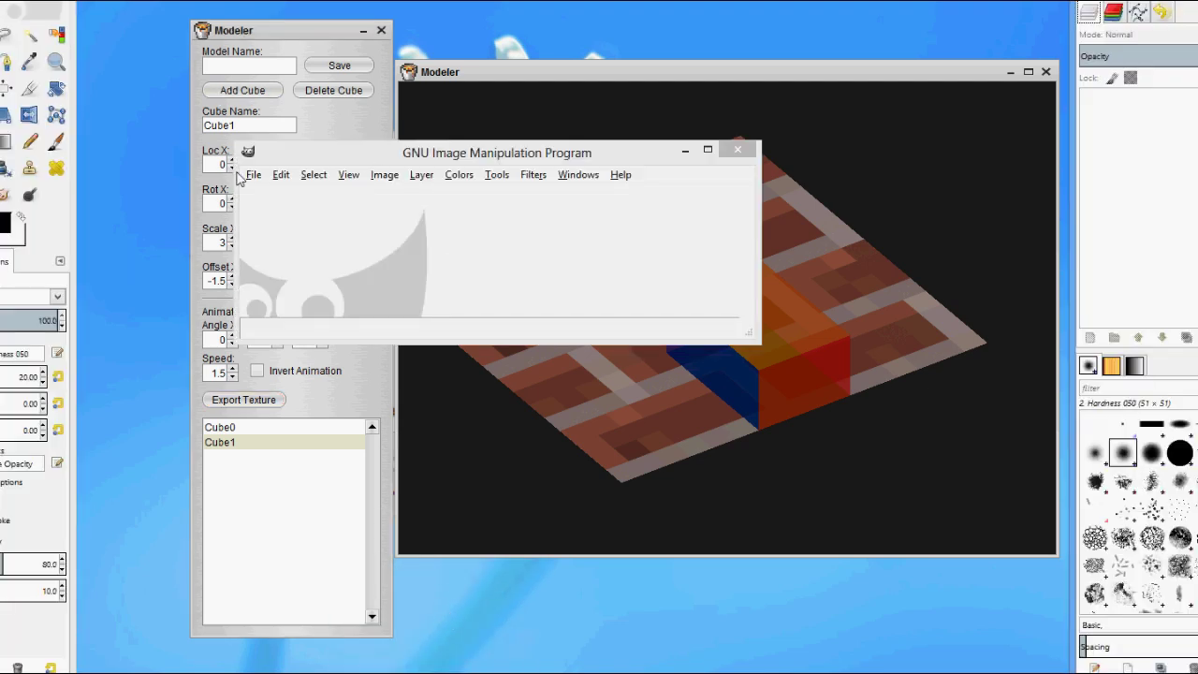
Step: Switch to GIMP and open SlugTutorial.png from the Images folder inside Documents > Mod Test
{"action": "left_click", "coordinate": [253, 175]}
{"action": "left_click", "coordinate": [295, 232]}
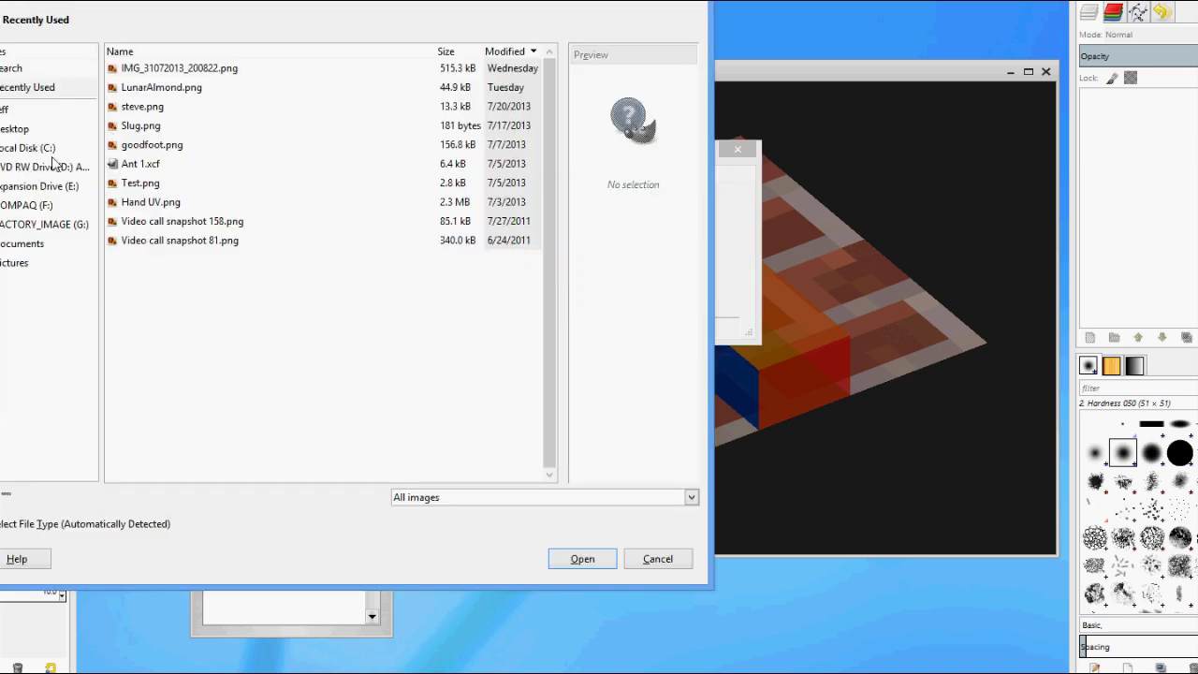
{"action": "left_click", "coordinate": [48, 112]}
{"action": "double_click", "coordinate": [141, 165]}
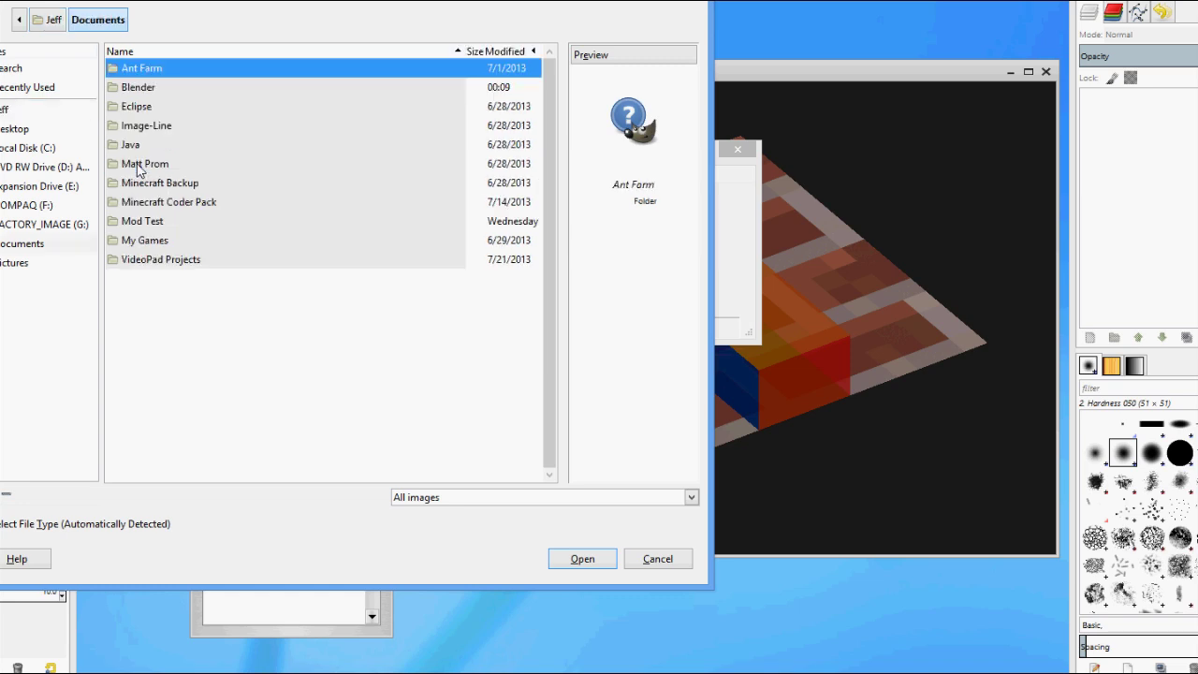
{"action": "double_click", "coordinate": [150, 223]}
{"action": "double_click", "coordinate": [147, 145]}
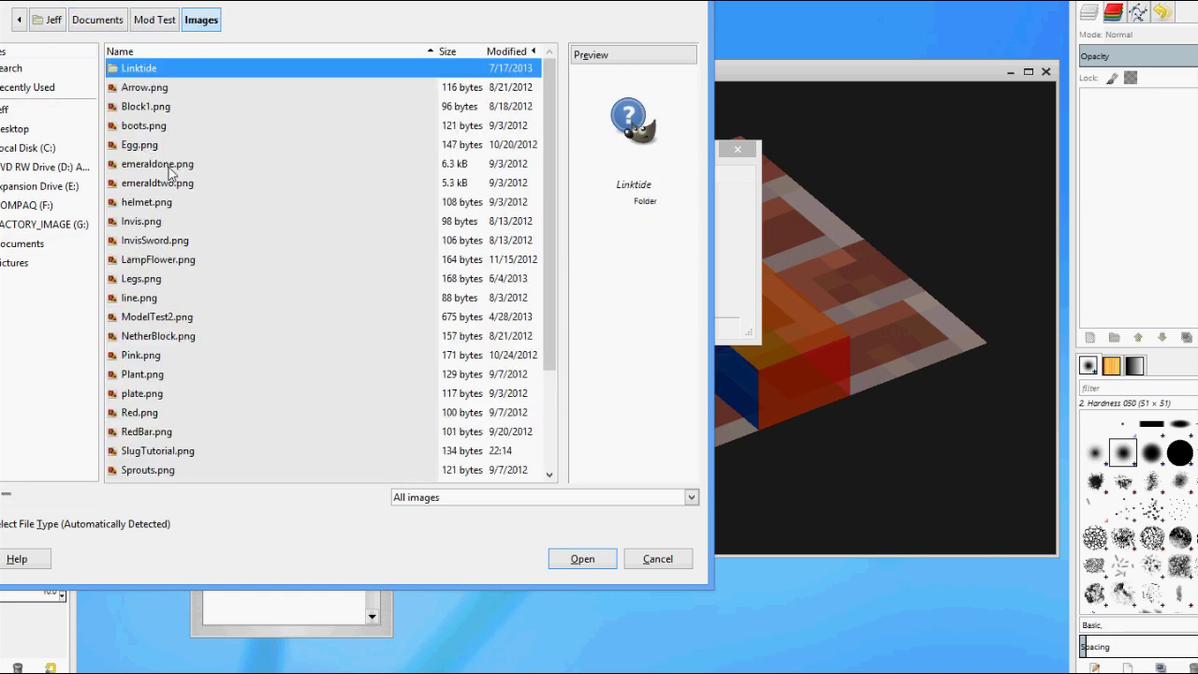
{"action": "scroll", "coordinate": [166, 171], "scroll_direction": "down", "scroll_amount": 2}
{"action": "scroll", "coordinate": [171, 174], "scroll_direction": "up", "scroll_amount": 1}
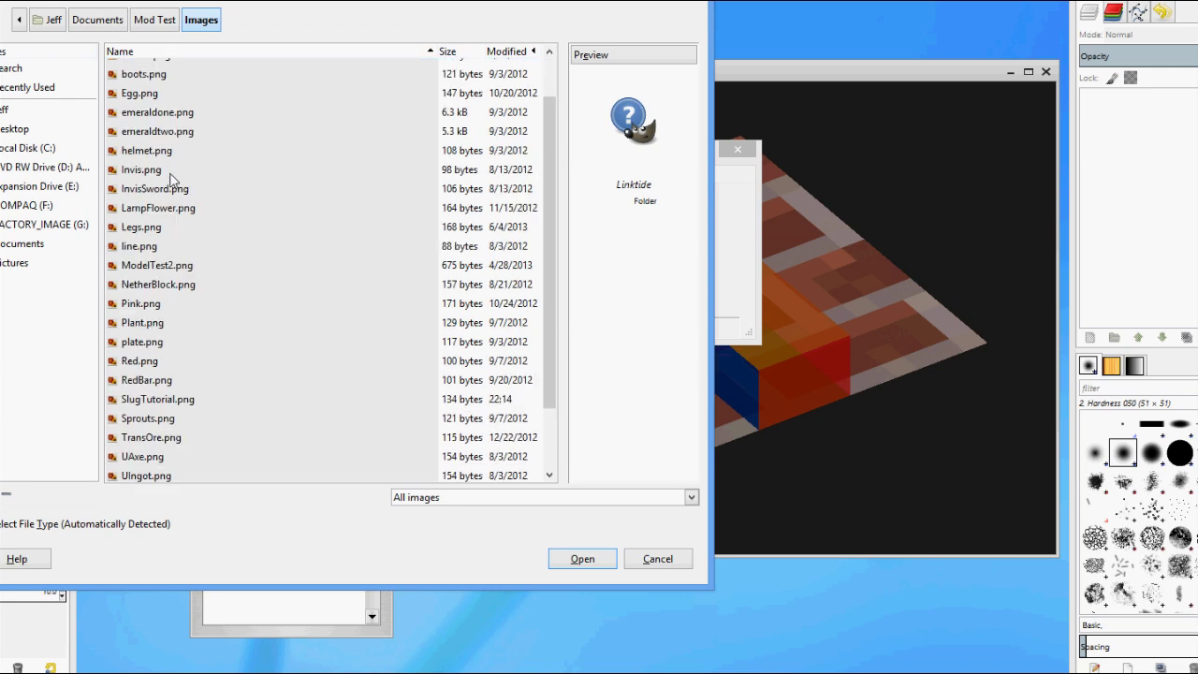
{"action": "left_click", "coordinate": [186, 401]}
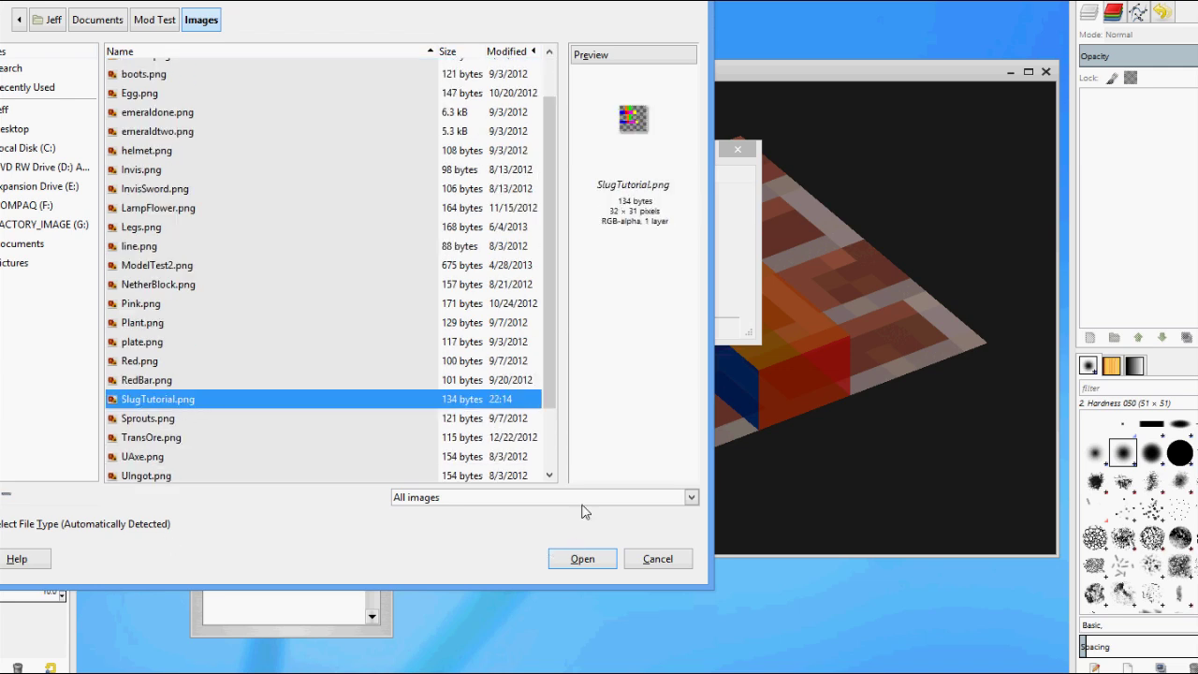
{"action": "left_click", "coordinate": [582, 559]}
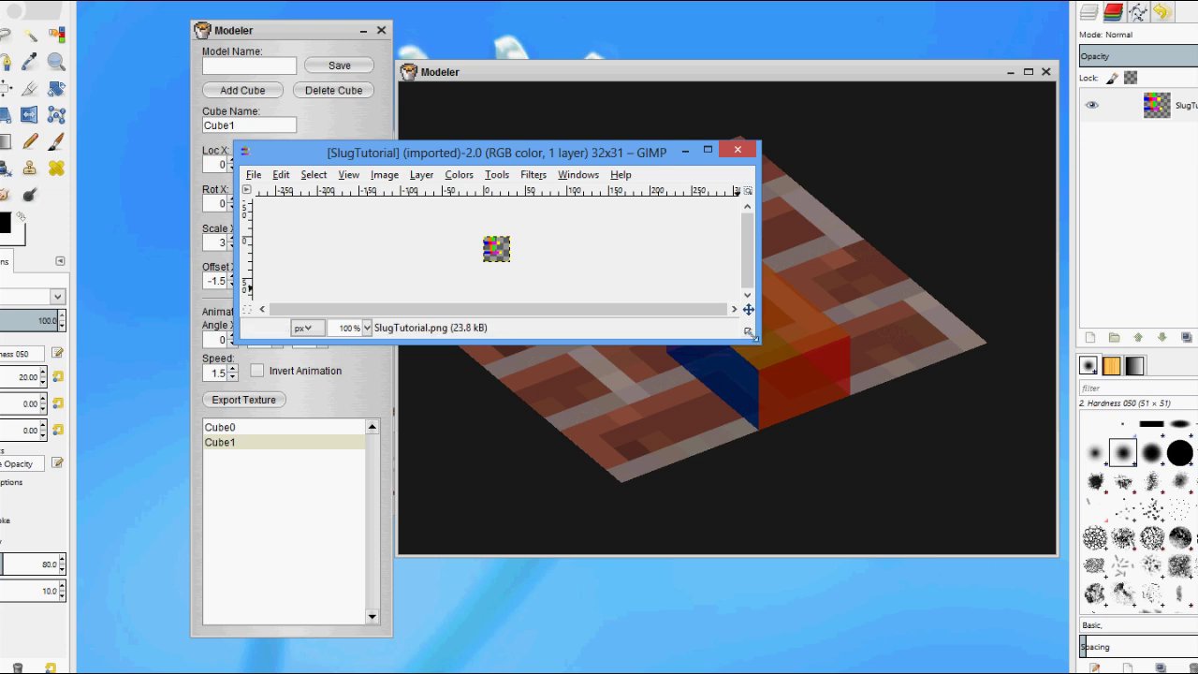
Step: Enlarge the image window and magnify the texture template to 1100%
{"action": "left_click_drag", "start_coordinate": [759, 342], "coordinate": [920, 539]}
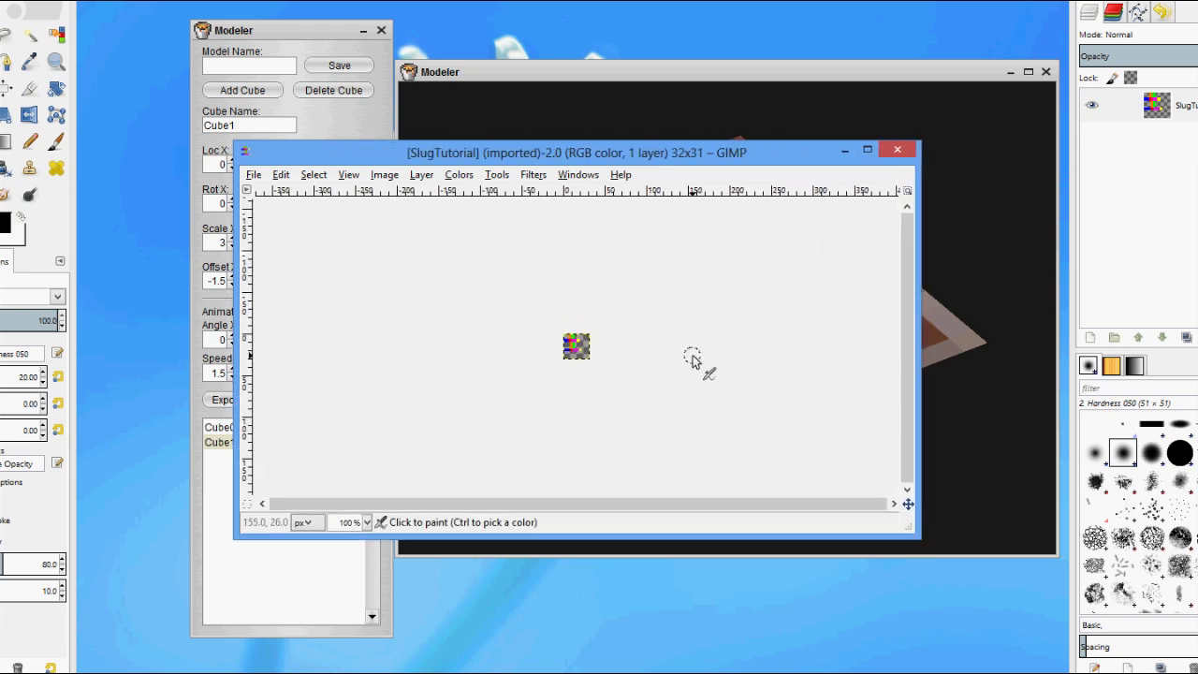
{"action": "key", "text": "o"}
{"action": "scroll", "coordinate": [655, 329], "scroll_direction": "up", "scroll_amount": 7, "text": "ctrl"}
{"action": "key", "text": "p"}
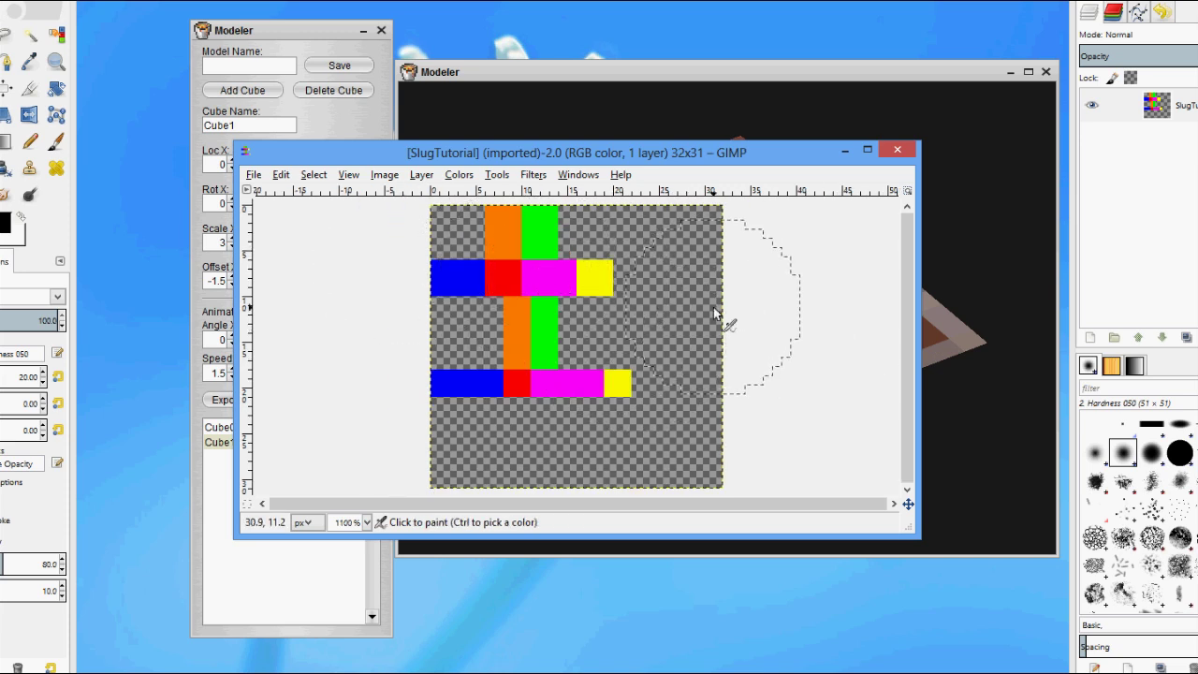
Step: Compare the colour-coded texture template with Cube0 and Cube1 in the modeler
{"action": "left_click_drag", "start_coordinate": [589, 164], "coordinate": [471, 201]}
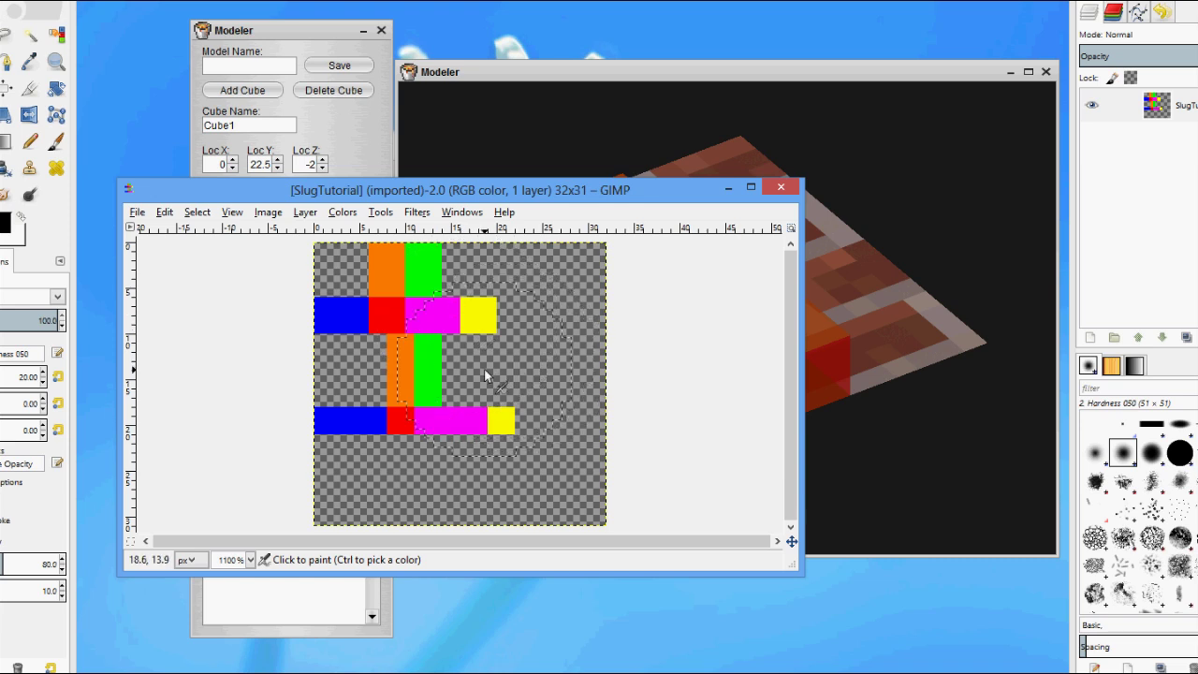
{"action": "left_click_drag", "start_coordinate": [386, 194], "coordinate": [749, 409]}
{"action": "left_click", "coordinate": [322, 430]}
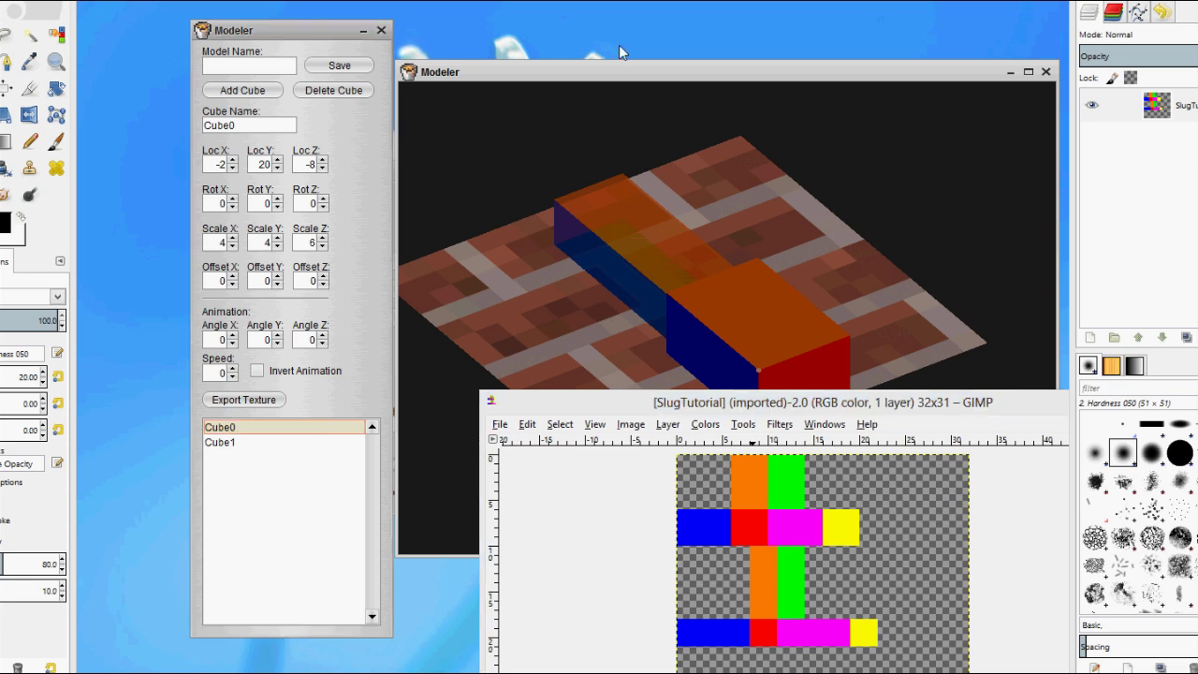
{"action": "left_click", "coordinate": [620, 74]}
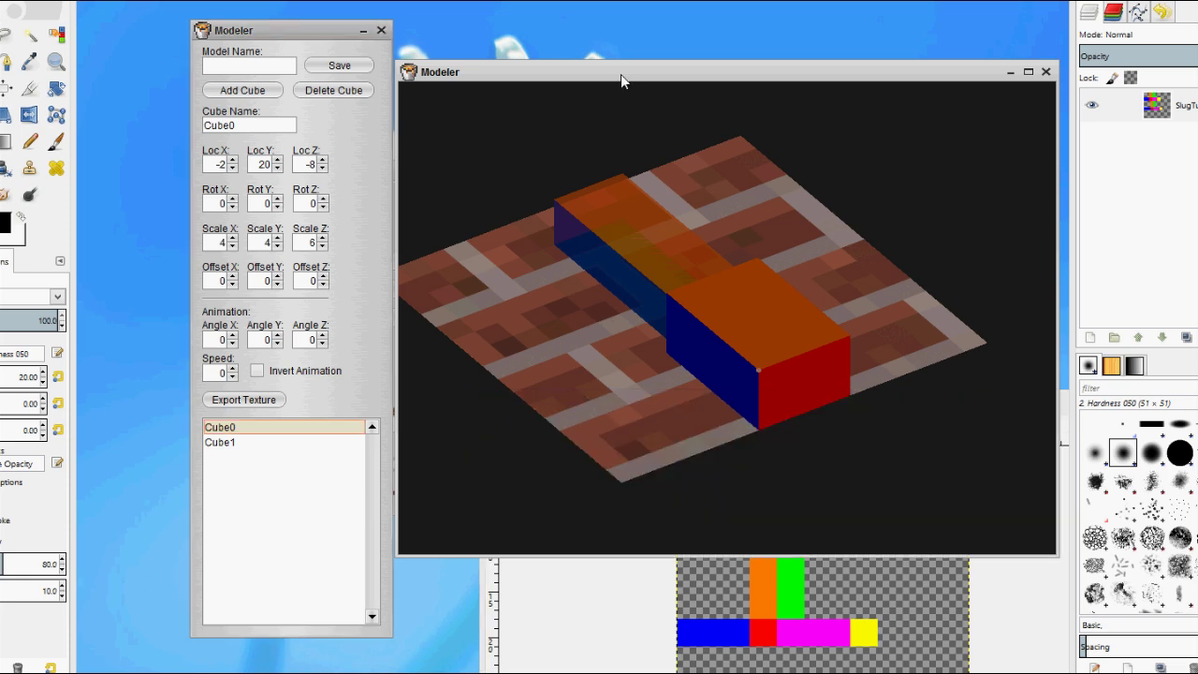
{"action": "left_click", "coordinate": [272, 443]}
{"action": "left_click", "coordinate": [271, 429]}
{"action": "left_click", "coordinate": [561, 628]}
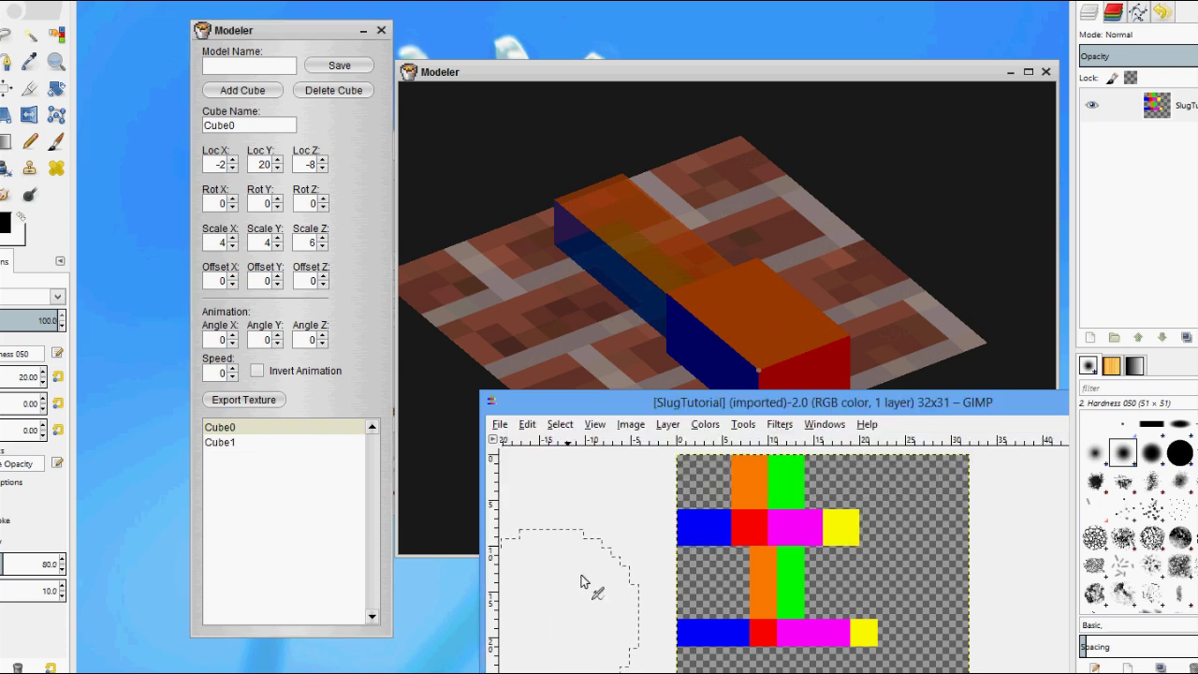
{"action": "left_click_drag", "start_coordinate": [758, 402], "coordinate": [686, 226]}
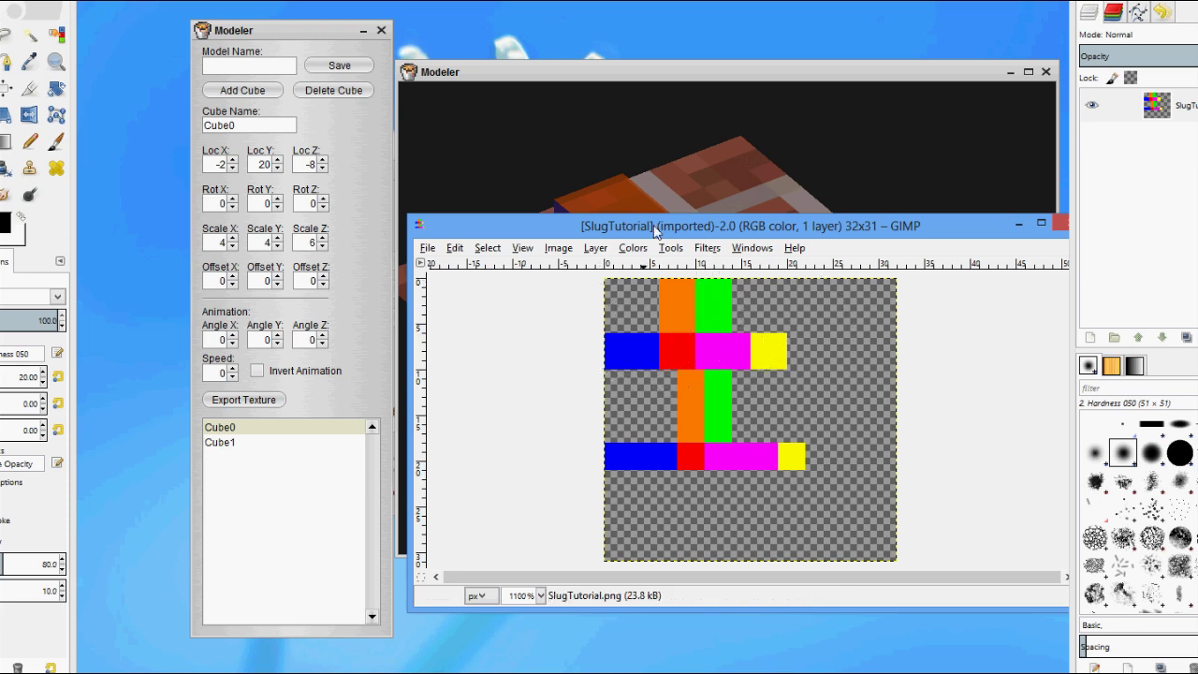
{"action": "mouse_move", "coordinate": [655, 230]}
{"action": "left_mouse_down"}
{"action": "mouse_move", "coordinate": [823, 513]}
{"action": "mouse_move", "coordinate": [637, 228]}
{"action": "left_mouse_up"}
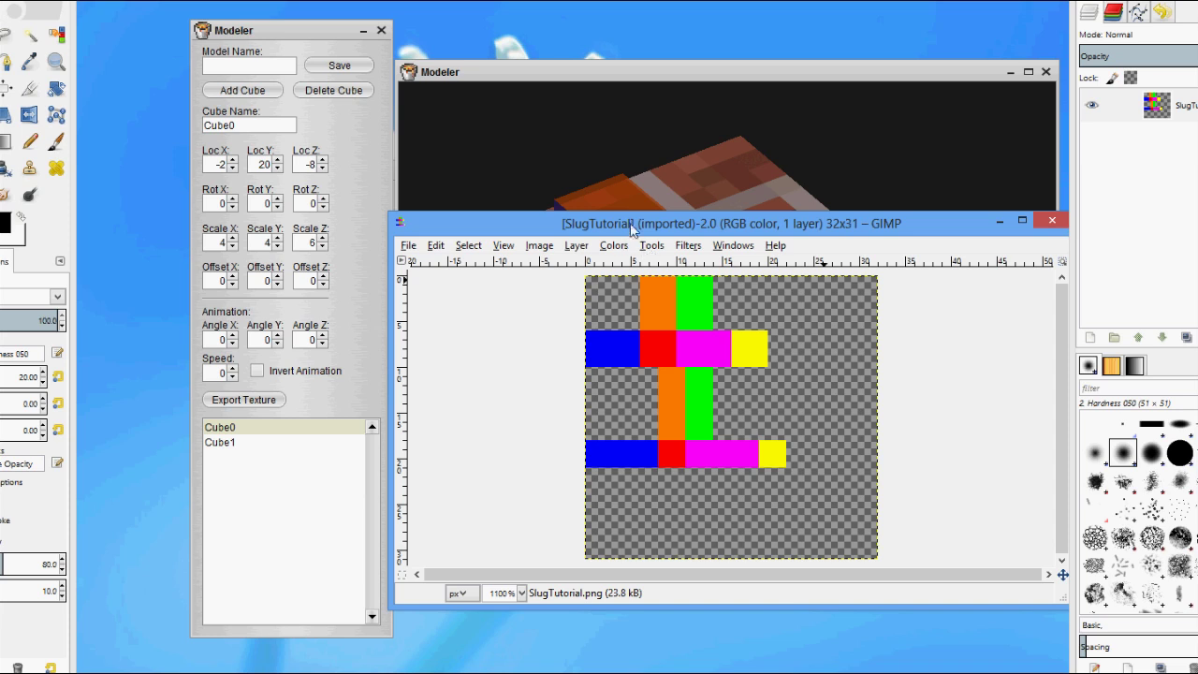
{"action": "left_click_drag", "start_coordinate": [636, 228], "coordinate": [688, 235]}
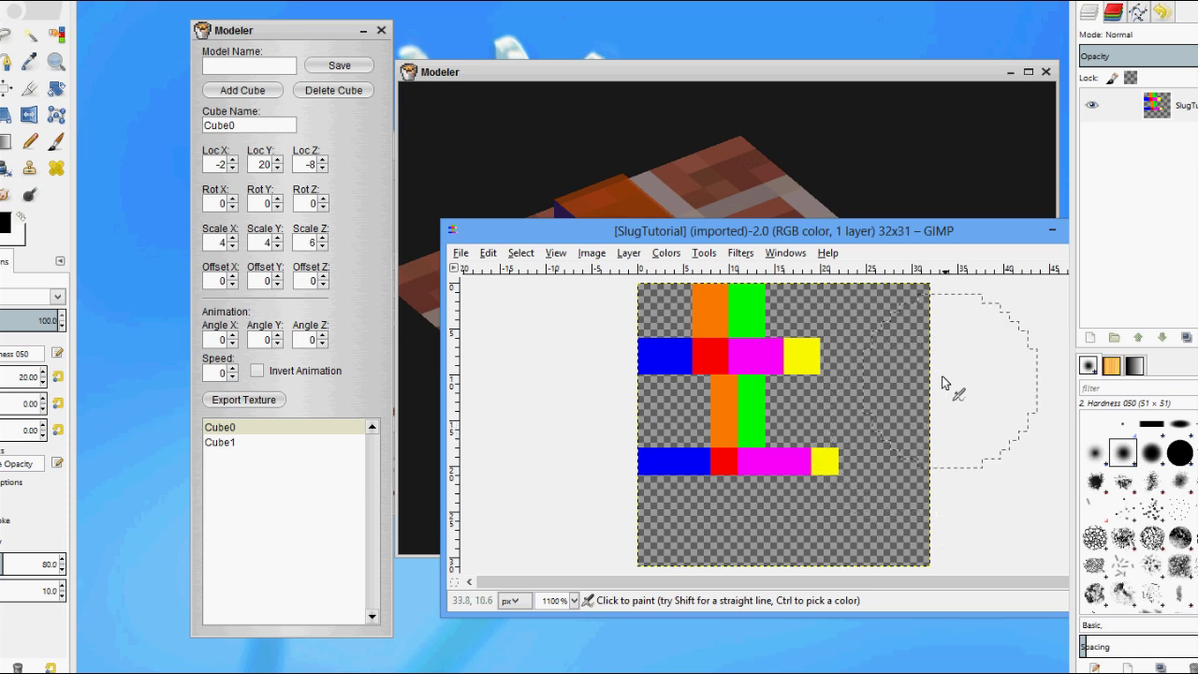
{"action": "left_click_drag", "start_coordinate": [861, 230], "coordinate": [689, 212]}
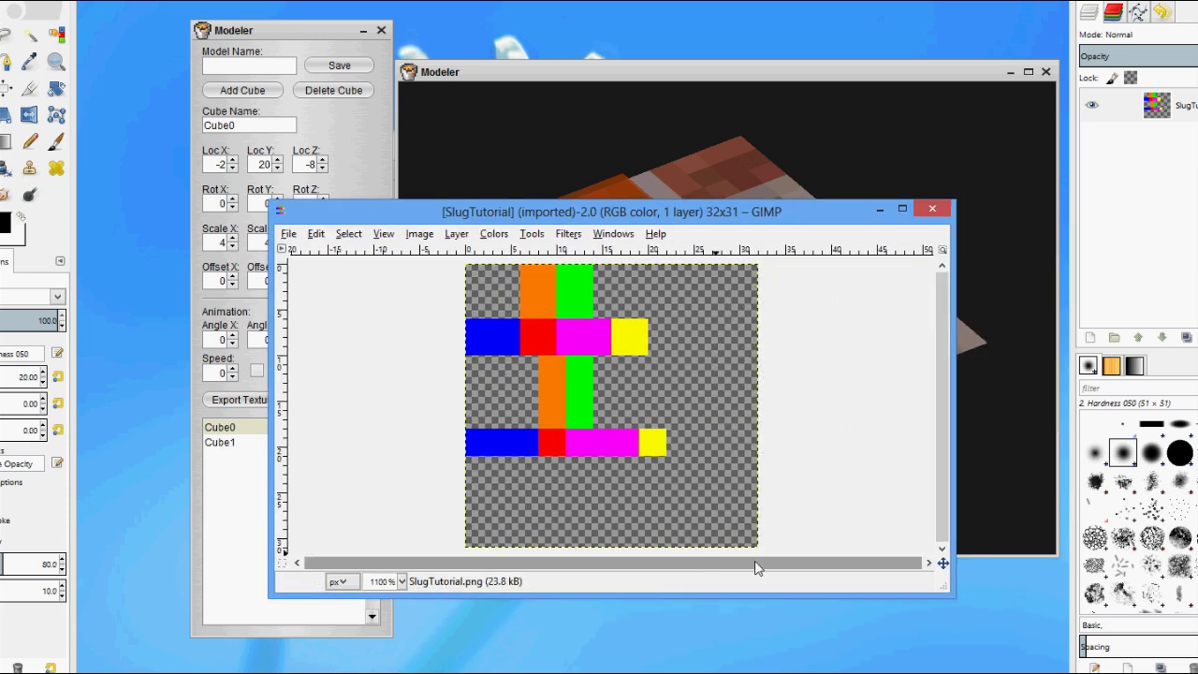
Step: Examine the coloured faces of the model from other sides beside the texture image
{"action": "left_click_drag", "start_coordinate": [636, 218], "coordinate": [453, 170]}
{"action": "left_click", "coordinate": [892, 370]}
{"action": "left_click_drag", "start_coordinate": [891, 370], "coordinate": [828, 372]}
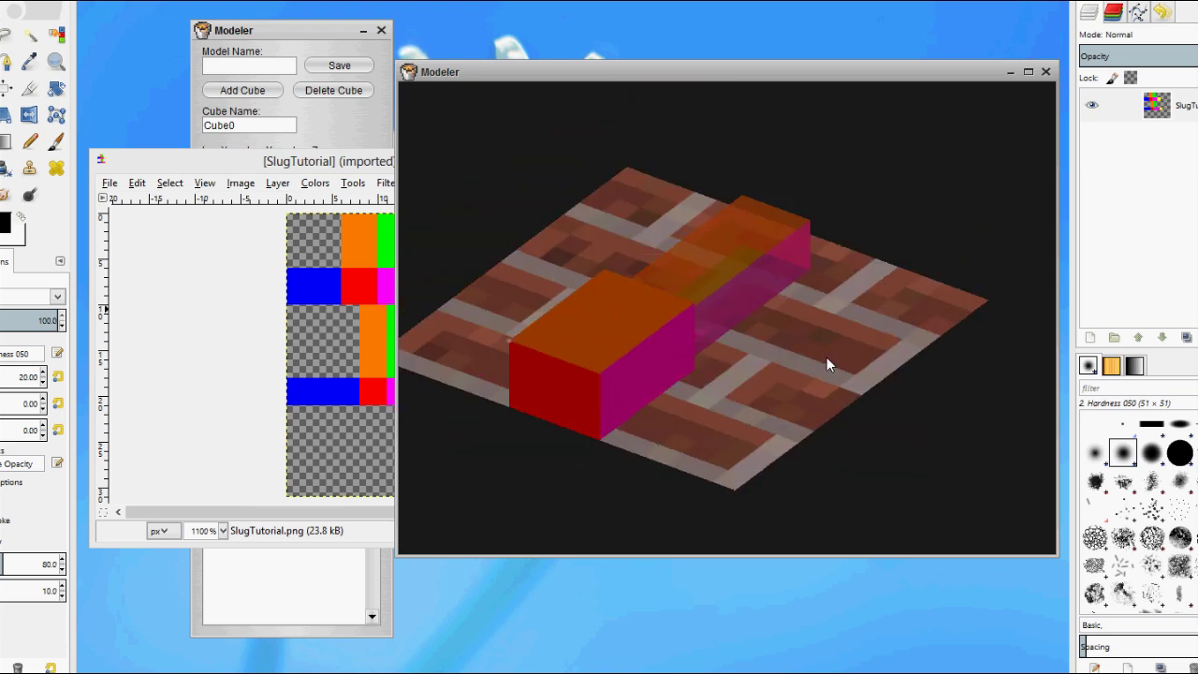
{"action": "left_click_drag", "start_coordinate": [827, 365], "coordinate": [816, 355]}
{"action": "left_click_drag", "start_coordinate": [735, 323], "coordinate": [781, 332]}
{"action": "left_click_drag", "start_coordinate": [354, 172], "coordinate": [448, 182]}
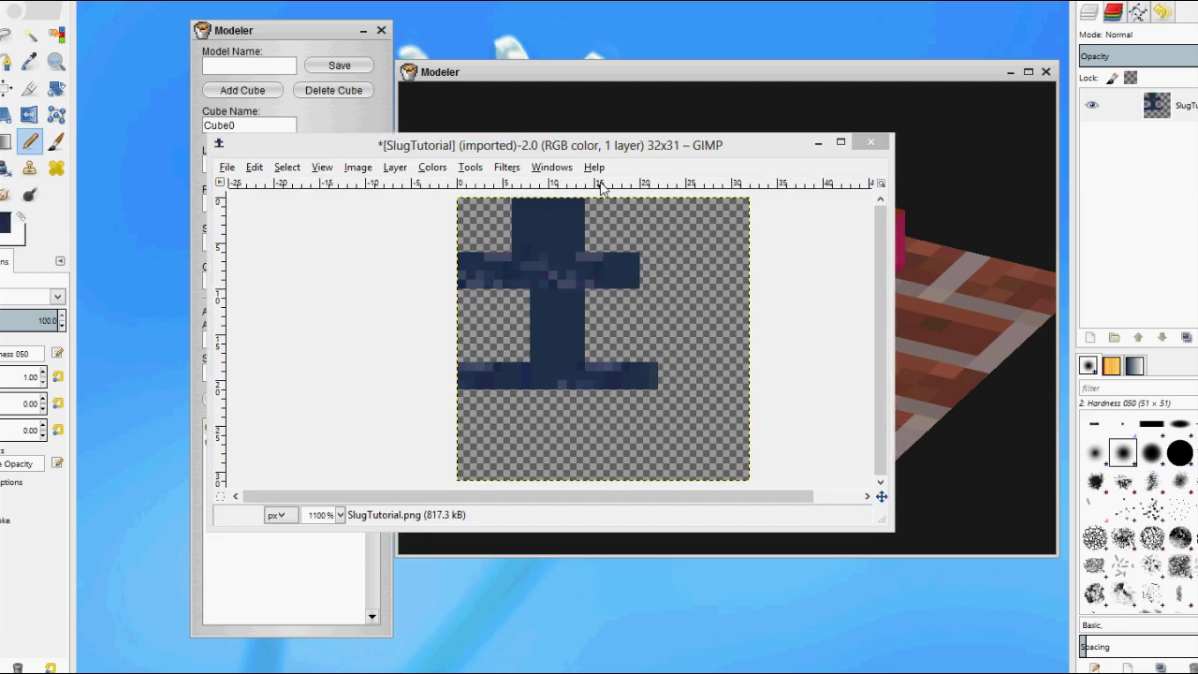
Step: Overwrite SlugTutorial.png with the painted texture, close the image without saving a project copy and minimise GIMP
{"action": "mouse_move", "coordinate": [563, 157]}
{"action": "left_mouse_down"}
{"action": "mouse_move", "coordinate": [833, 361]}
{"action": "mouse_move", "coordinate": [554, 143]}
{"action": "mouse_move", "coordinate": [577, 172]}
{"action": "left_mouse_up"}
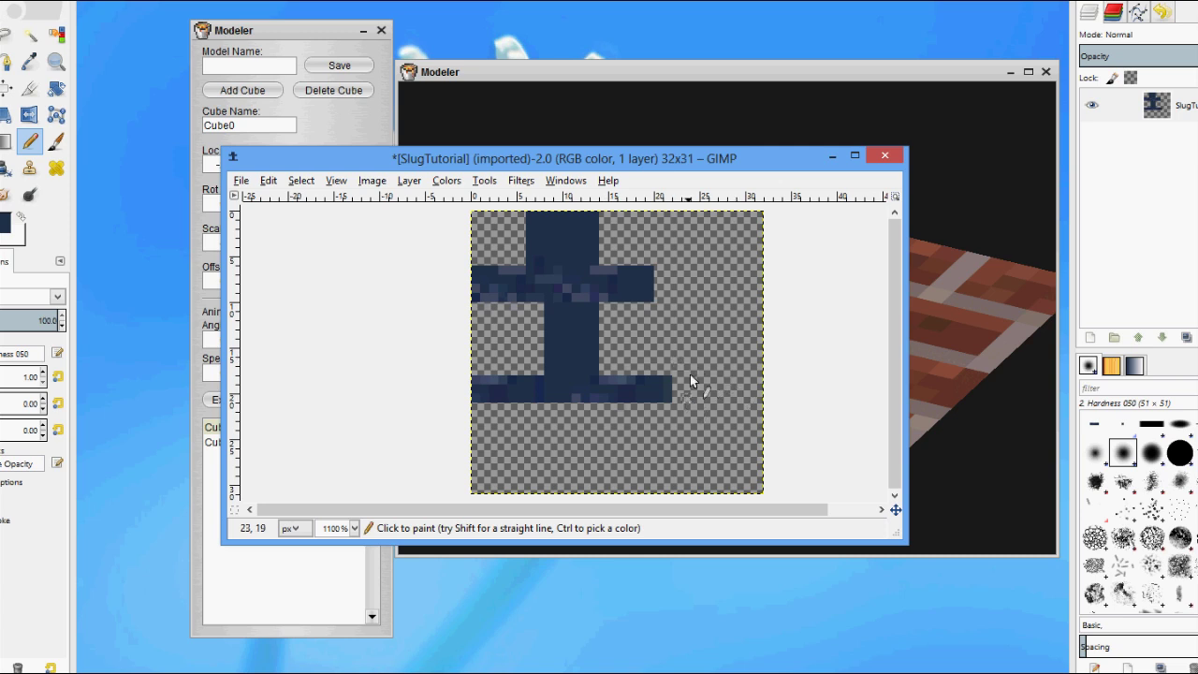
{"action": "left_click", "coordinate": [241, 183]}
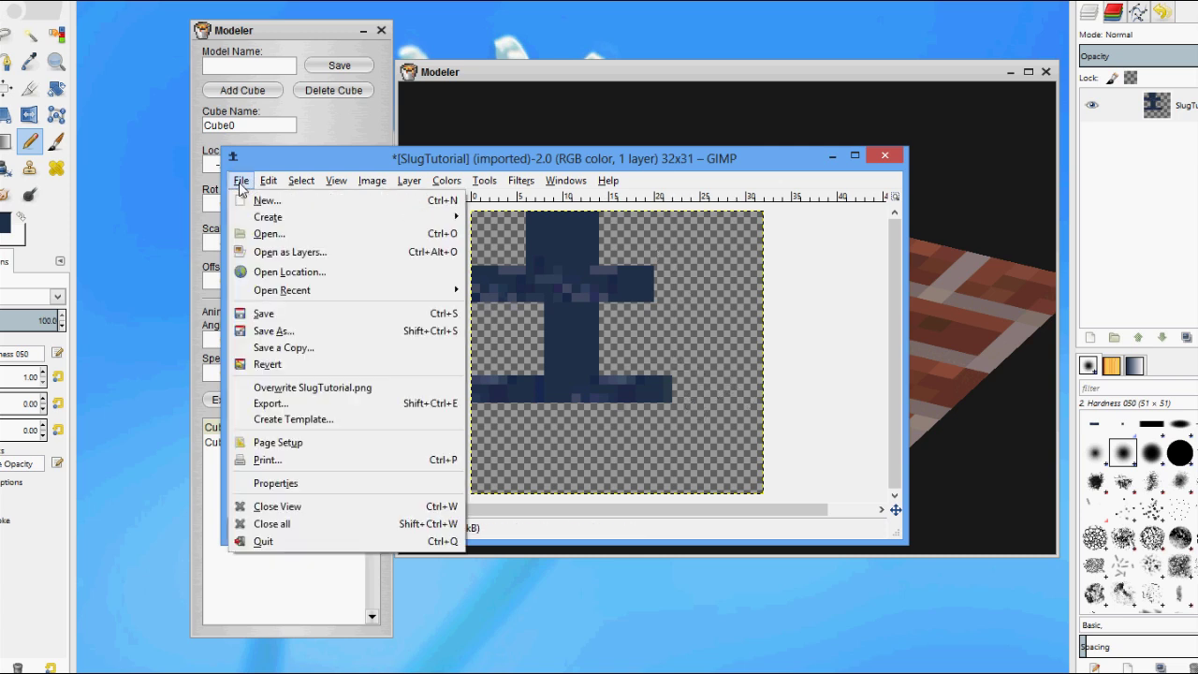
{"action": "left_click", "coordinate": [337, 390]}
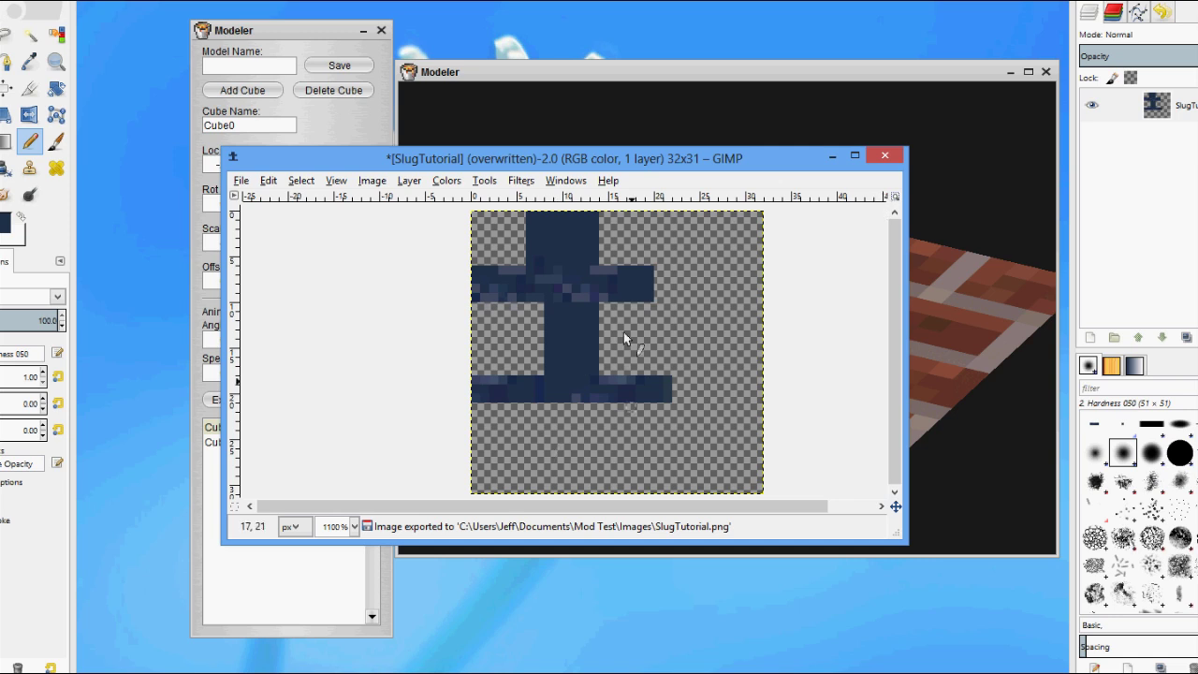
{"action": "left_click", "coordinate": [885, 155]}
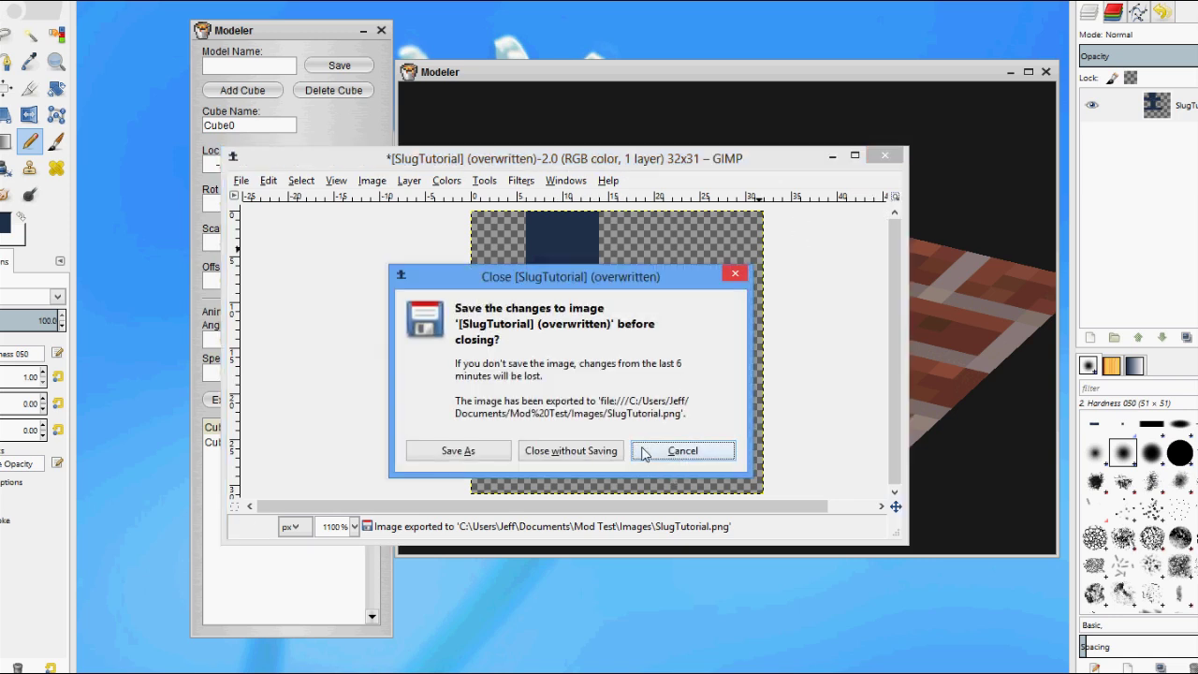
{"action": "left_click", "coordinate": [590, 459]}
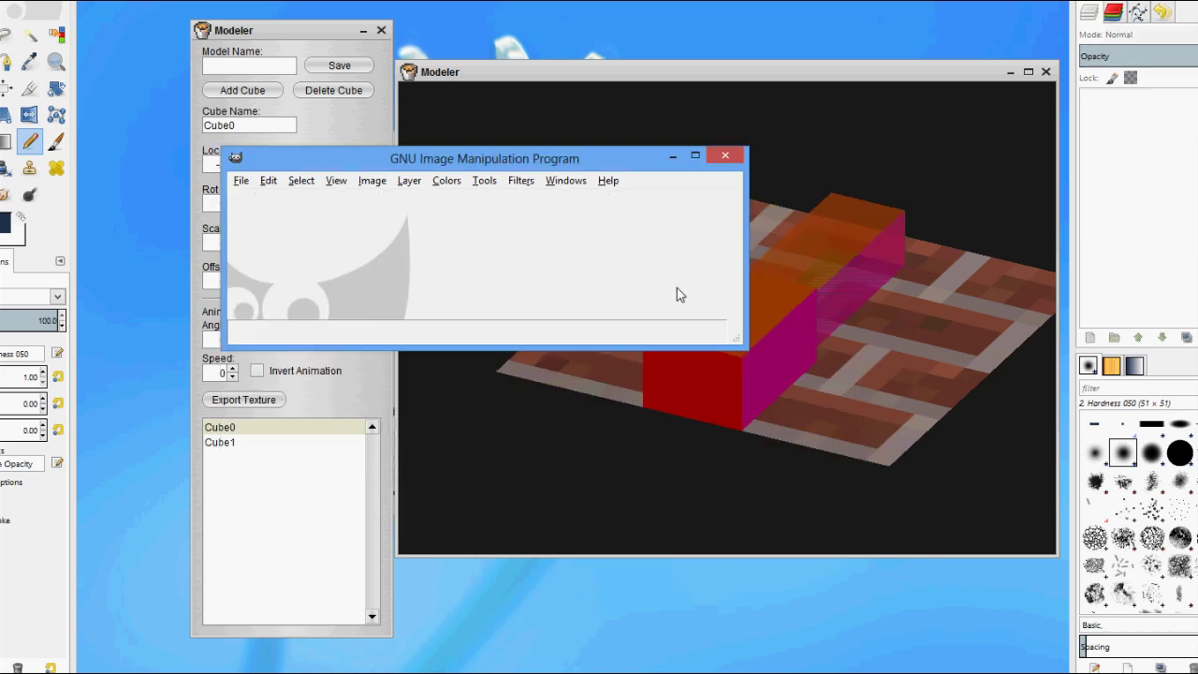
{"action": "left_click", "coordinate": [673, 156]}
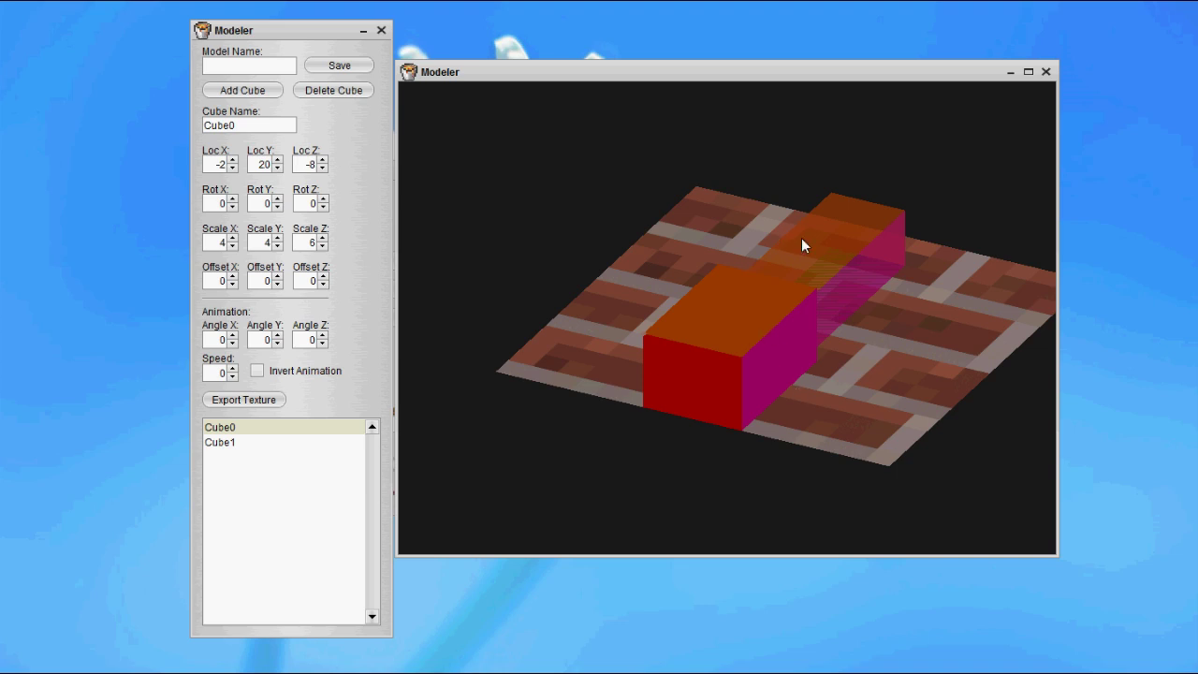
Step: Name the two-cube model Slug, save it and select it in the model list
{"action": "left_click_drag", "start_coordinate": [813, 329], "coordinate": [792, 356]}
{"action": "left_click", "coordinate": [234, 67]}
{"action": "type", "text": "Slug"}
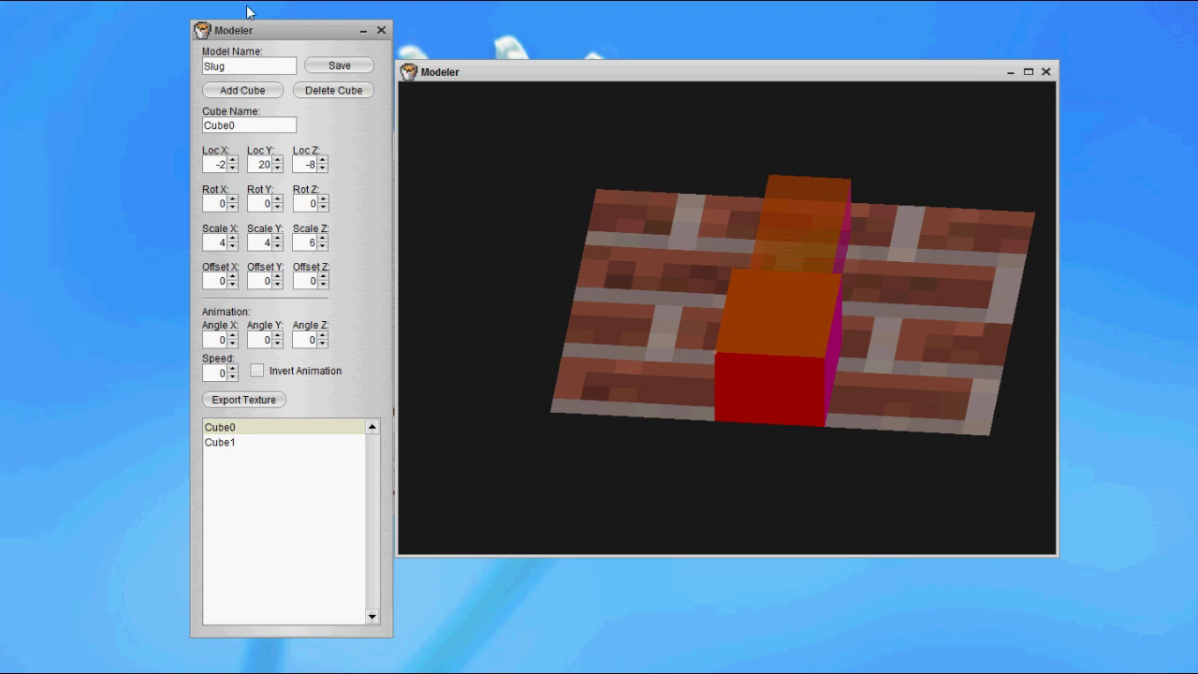
{"action": "left_click", "coordinate": [341, 67]}
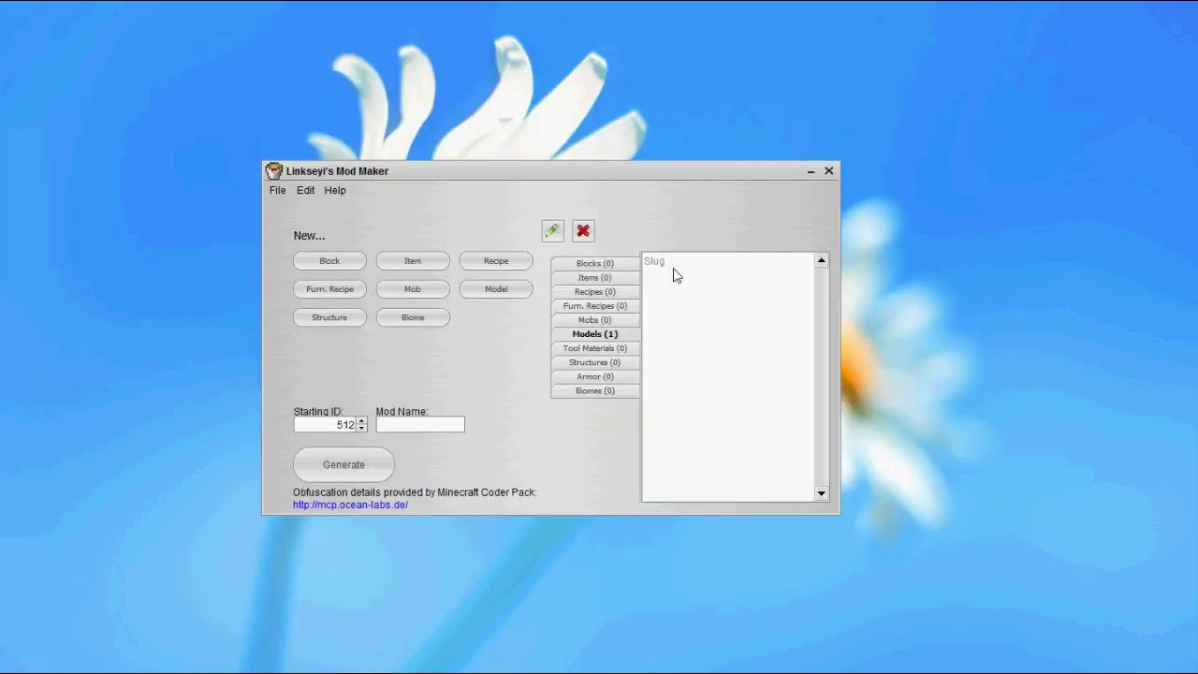
{"action": "left_click", "coordinate": [674, 267]}
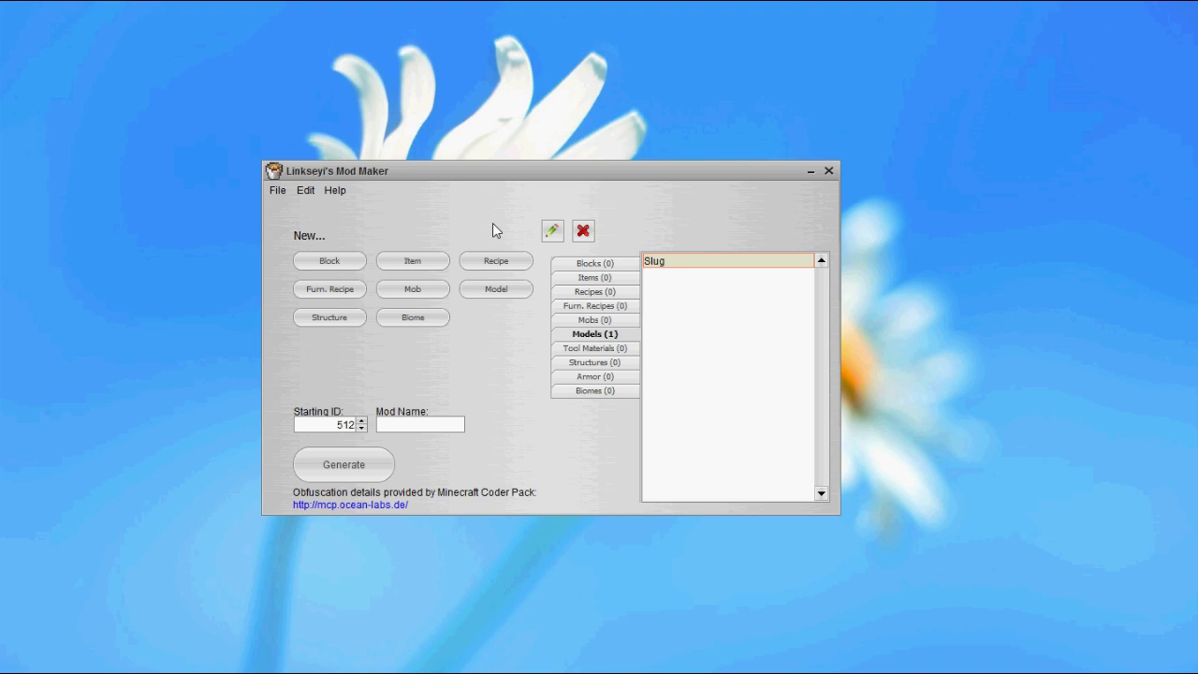
Step: Start a new mob named Slug with the Slug model type and the Passive creature type
{"action": "left_click", "coordinate": [605, 320]}
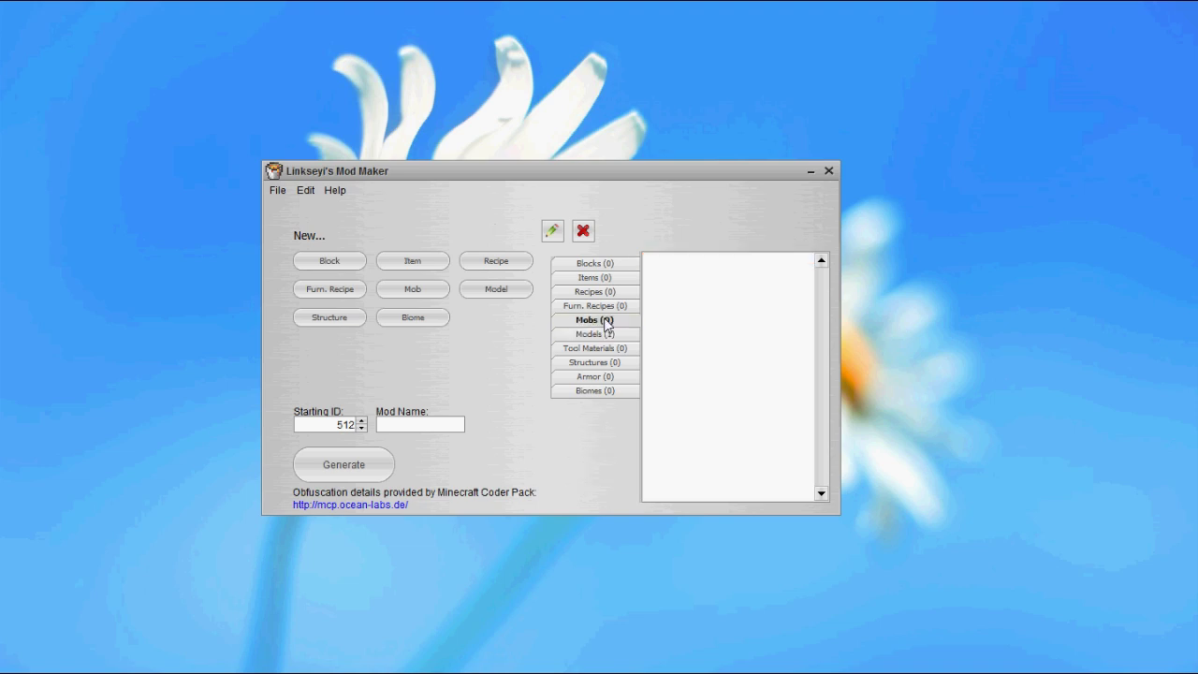
{"action": "left_click", "coordinate": [430, 299]}
{"action": "left_click_drag", "start_coordinate": [264, 69], "coordinate": [668, 177]}
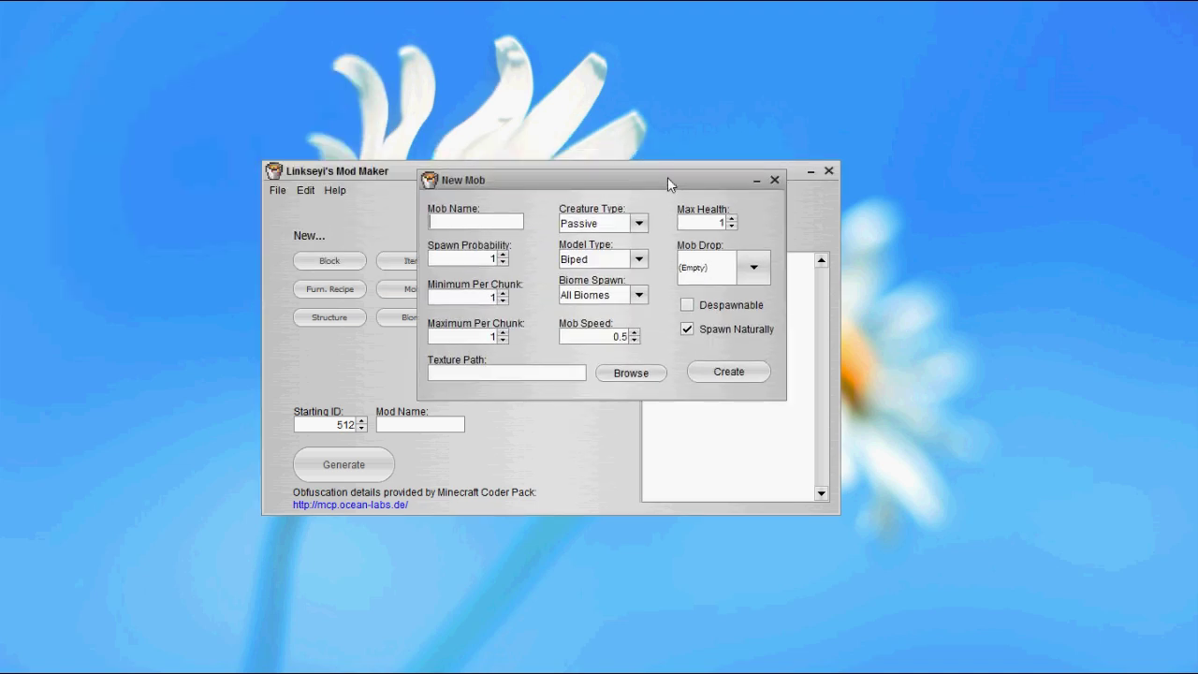
{"action": "type", "text": "Slug"}
{"action": "left_click", "coordinate": [639, 261]}
{"action": "scroll", "coordinate": [642, 299], "scroll_direction": "down", "scroll_amount": 1}
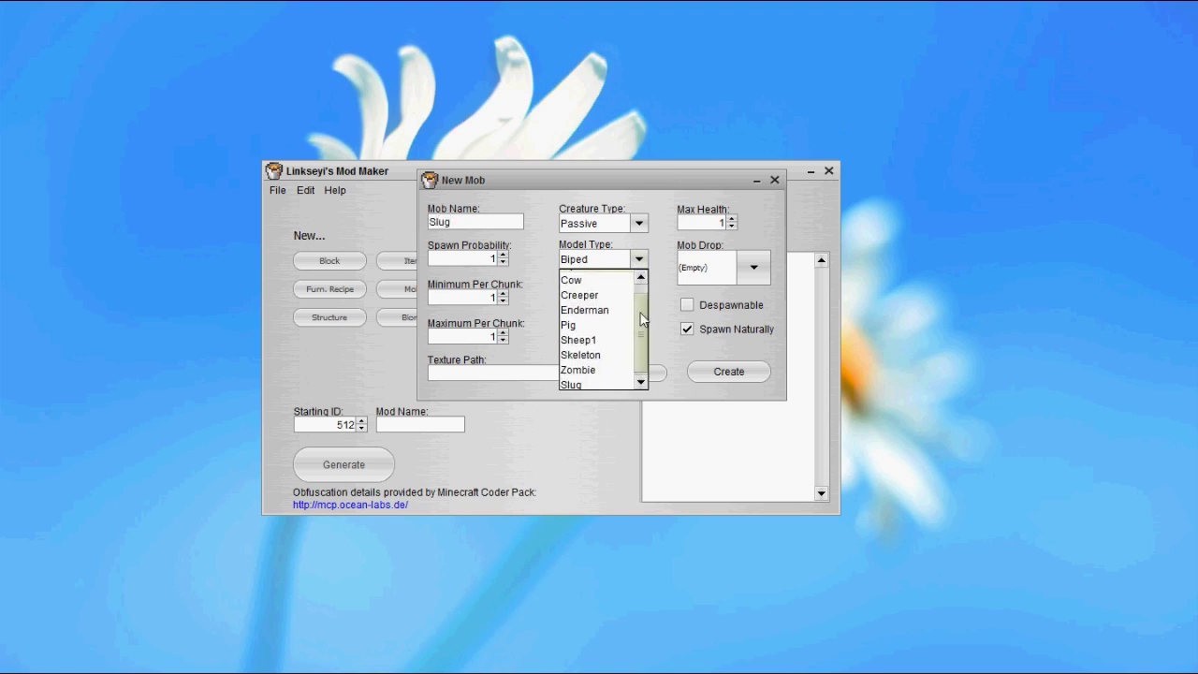
{"action": "left_click", "coordinate": [584, 384]}
{"action": "left_click", "coordinate": [617, 227]}
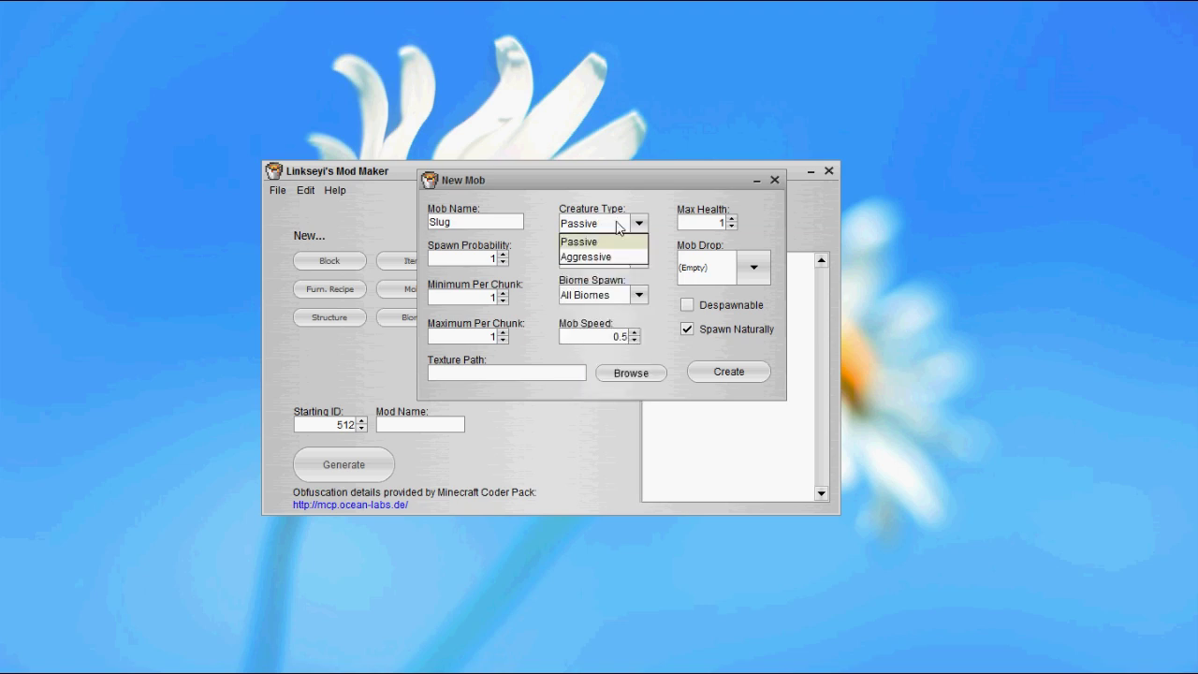
{"action": "left_click", "coordinate": [622, 242]}
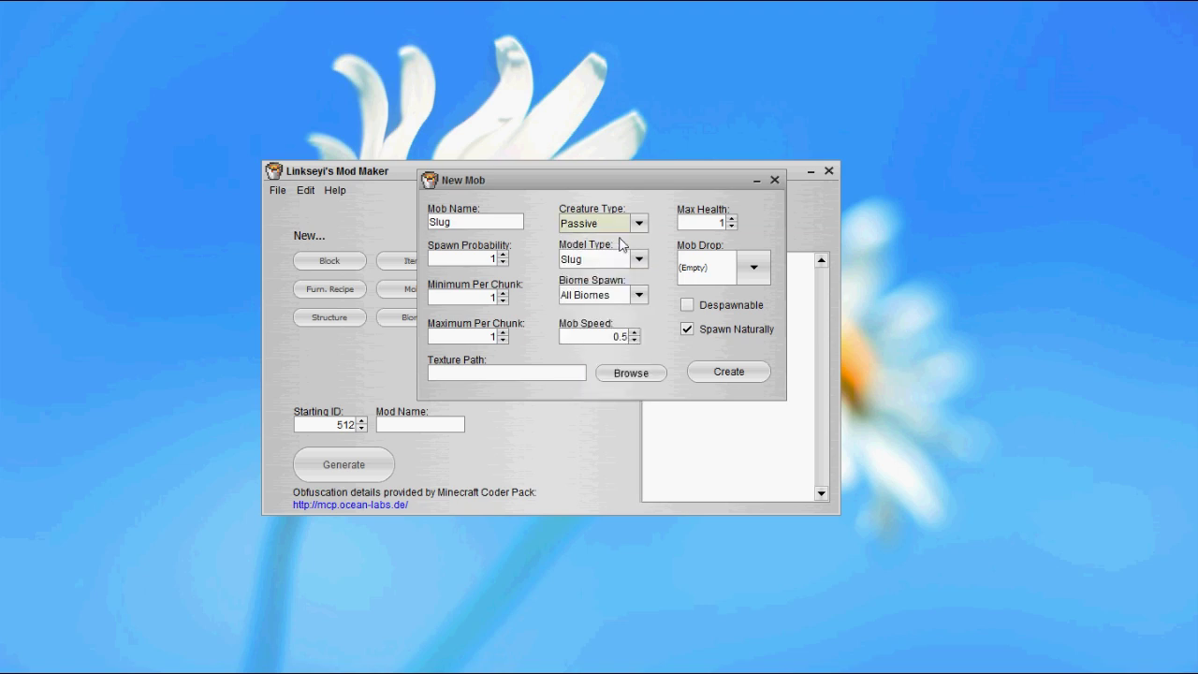
Step: Set the mob's spawn probability to 12, minimum per chunk to 13 and maximum per chunk to 15
{"action": "left_click", "coordinate": [493, 258]}
{"action": "left_click", "coordinate": [503, 254]}
{"action": "left_click", "coordinate": [503, 255]}
{"action": "left_click", "coordinate": [503, 255]}
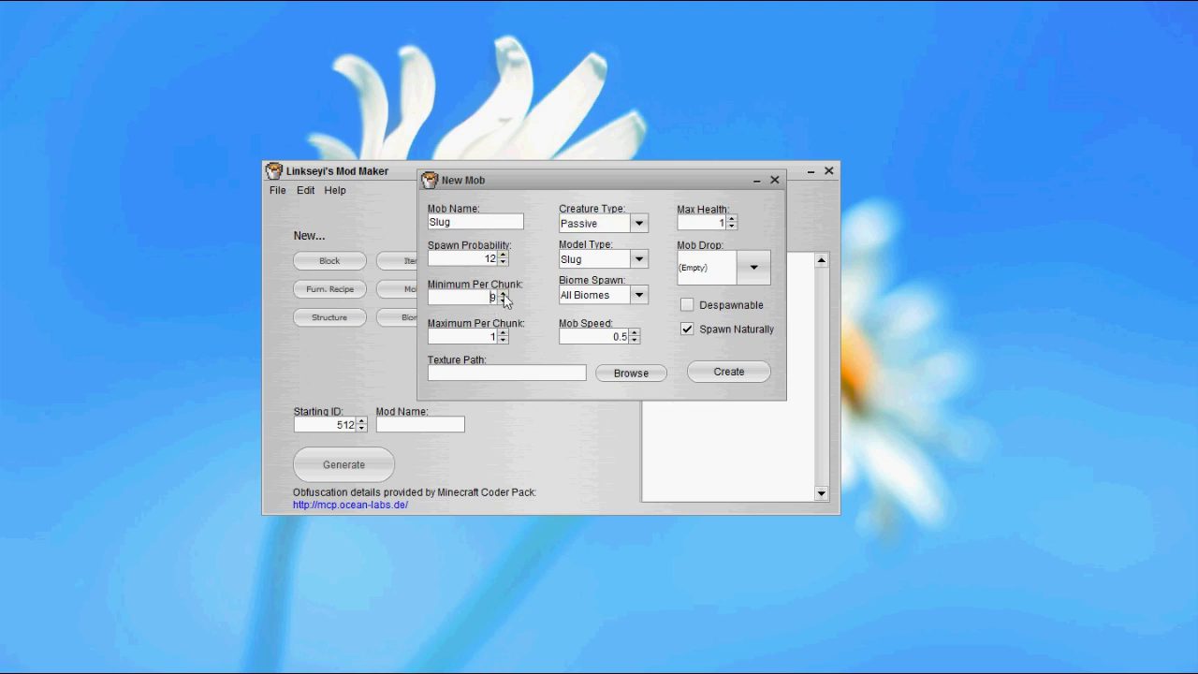
{"action": "left_click", "coordinate": [503, 294]}
{"action": "left_click", "coordinate": [504, 294]}
{"action": "left_click", "coordinate": [504, 294]}
{"action": "left_click", "coordinate": [504, 294]}
{"action": "left_click", "coordinate": [505, 334]}
{"action": "left_click", "coordinate": [504, 333]}
{"action": "left_click_drag", "start_coordinate": [504, 333], "coordinate": [505, 333]}
{"action": "left_click", "coordinate": [504, 333]}
Step: Assign SlugTutorial.png from the Images folder in Mod Test as the mob's texture
{"action": "left_click", "coordinate": [629, 373]}
{"action": "double_click", "coordinate": [416, 335]}
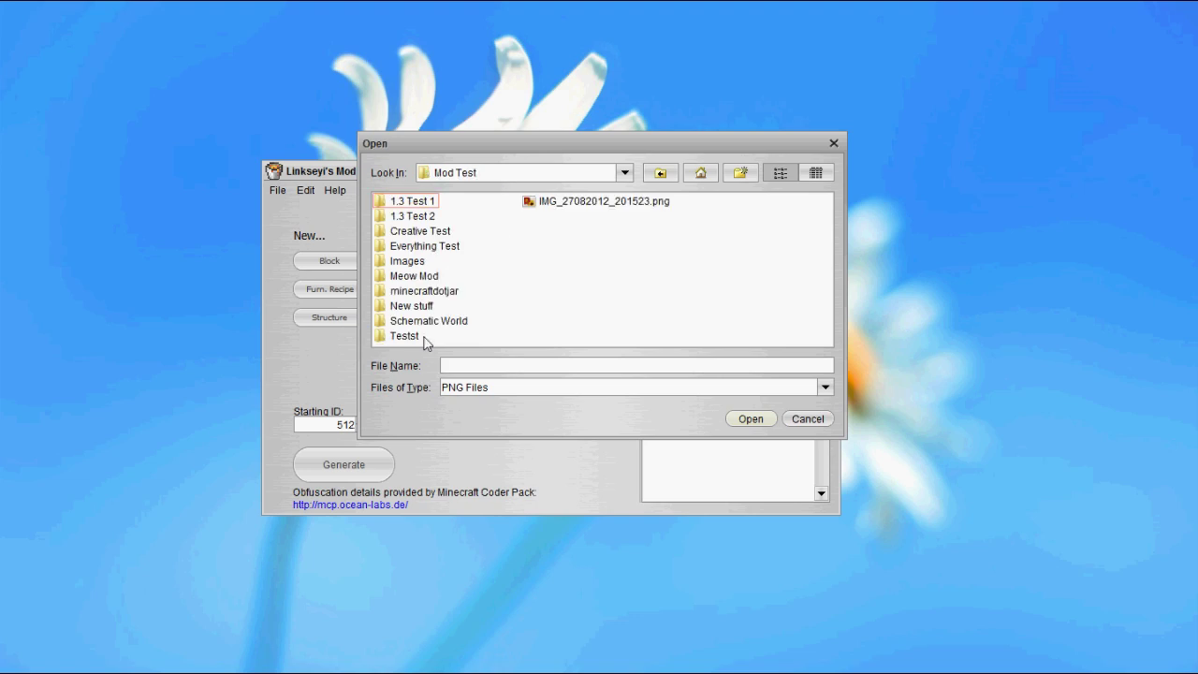
{"action": "double_click", "coordinate": [407, 264]}
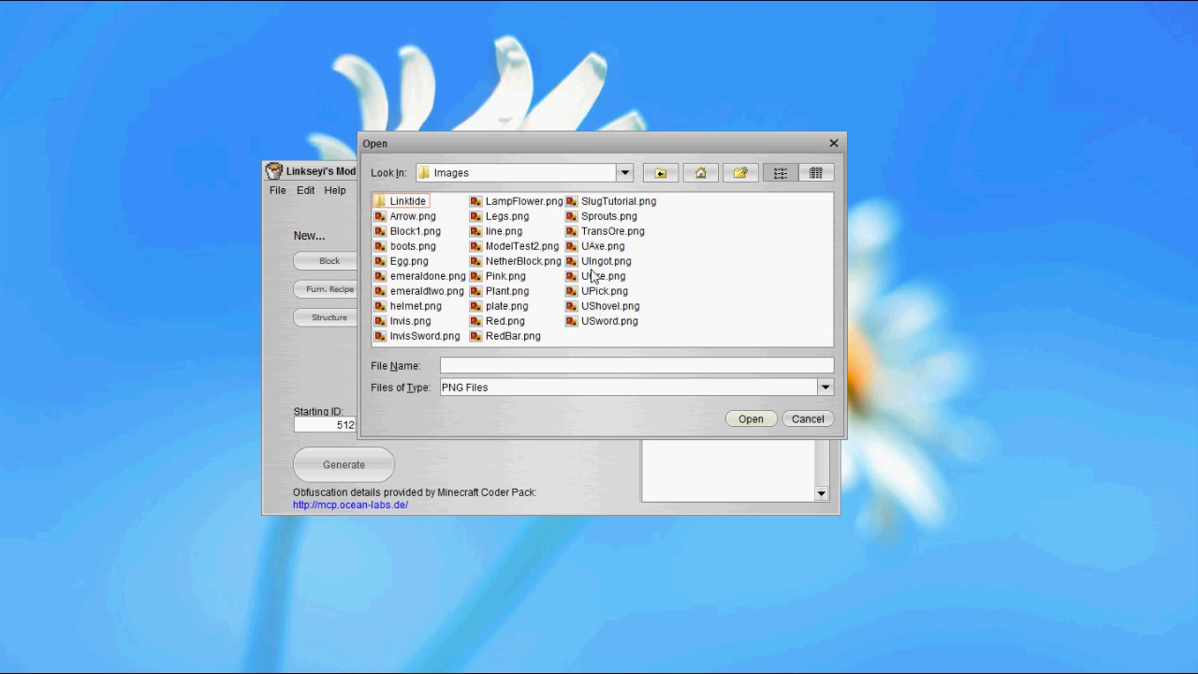
{"action": "double_click", "coordinate": [610, 202]}
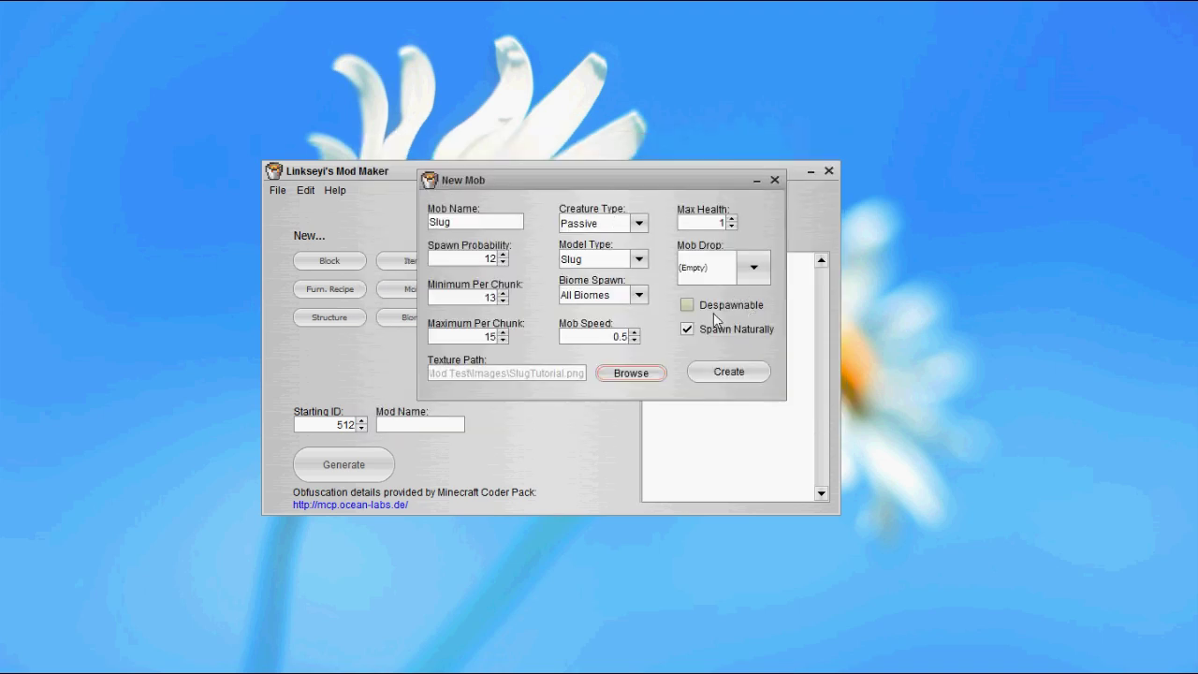
Step: Choose Slime Ball as the item the mob drops
{"action": "left_click", "coordinate": [752, 269]}
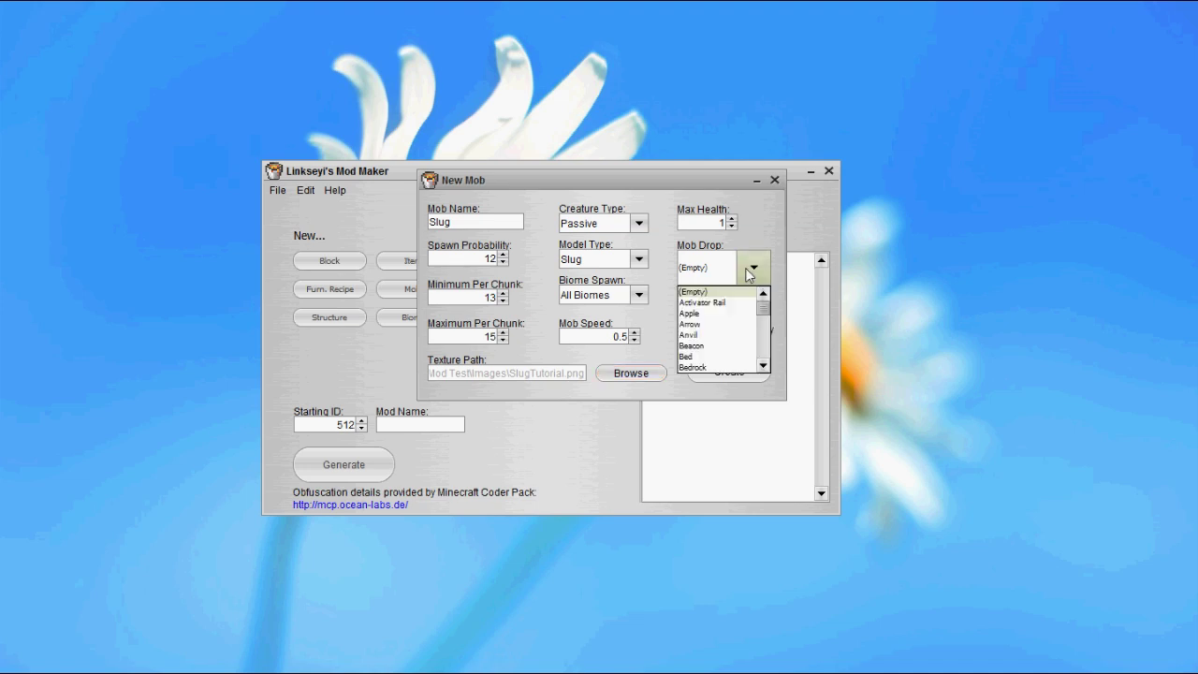
{"action": "left_click_drag", "start_coordinate": [763, 301], "coordinate": [758, 349]}
{"action": "left_click", "coordinate": [697, 311]}
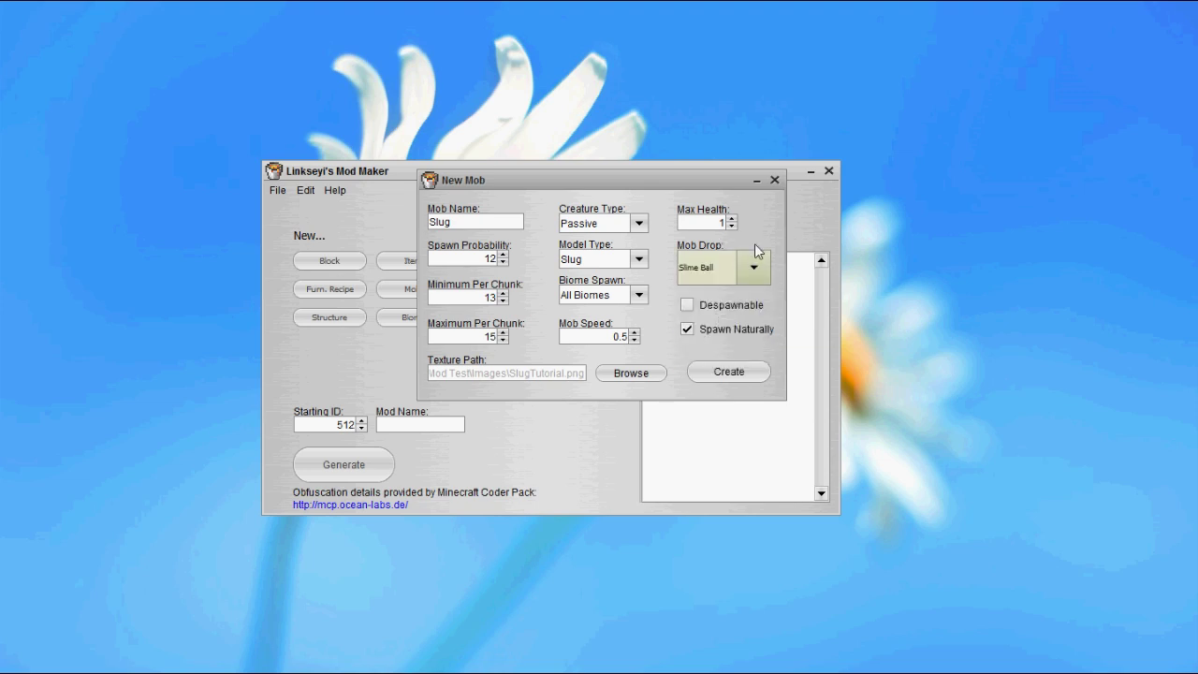
Step: Raise the mob's max health, lower its speed and create the mob
{"action": "left_click", "coordinate": [723, 222]}
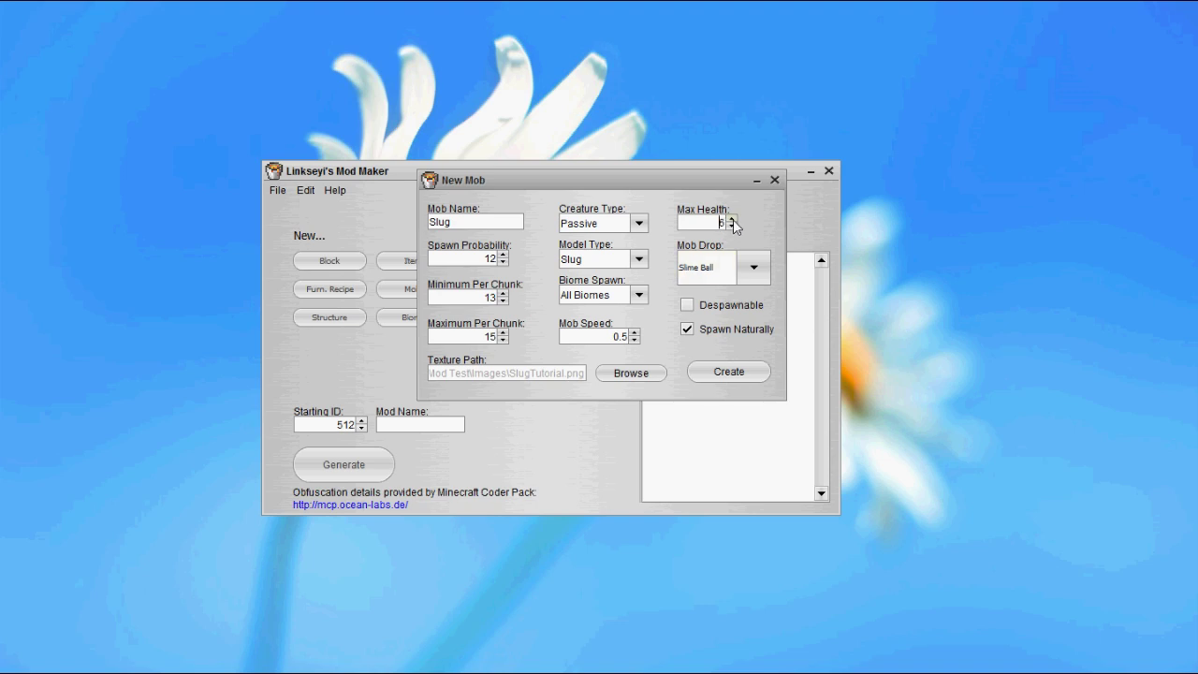
{"action": "left_click", "coordinate": [732, 219]}
{"action": "left_click", "coordinate": [732, 219]}
{"action": "left_click", "coordinate": [732, 219]}
{"action": "left_click", "coordinate": [635, 340]}
{"action": "left_click", "coordinate": [754, 379]}
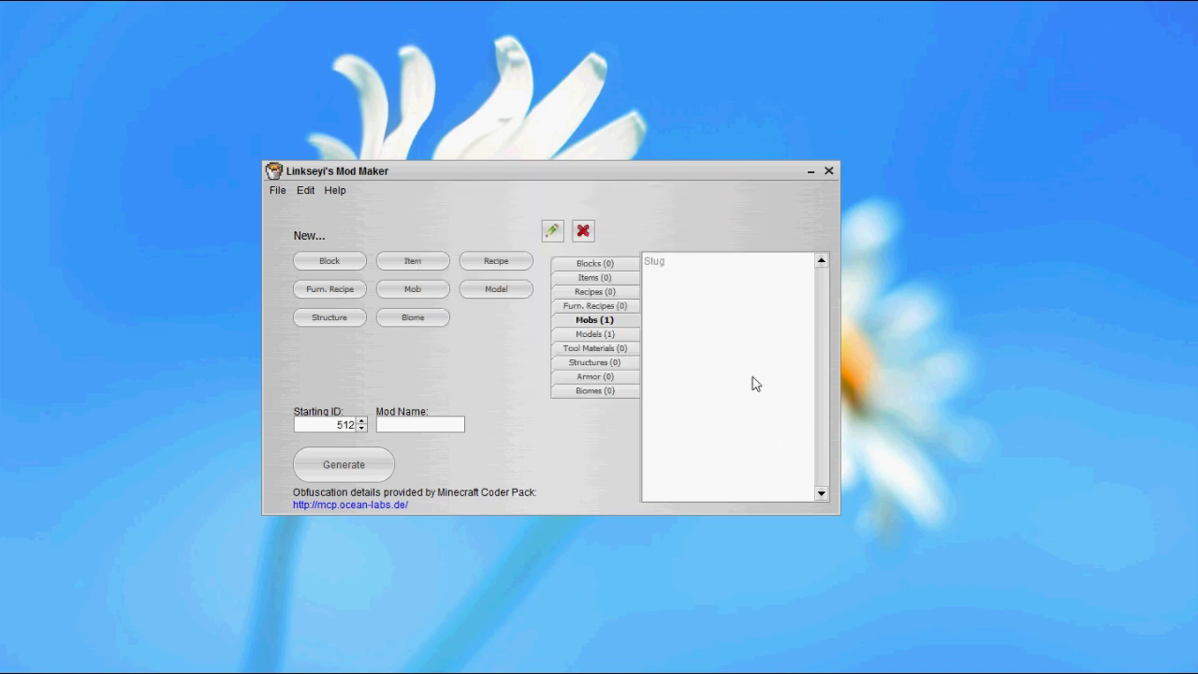
Step: Check the model and mob lists and name the mod Slug
{"action": "left_click", "coordinate": [624, 336]}
{"action": "left_click", "coordinate": [607, 321]}
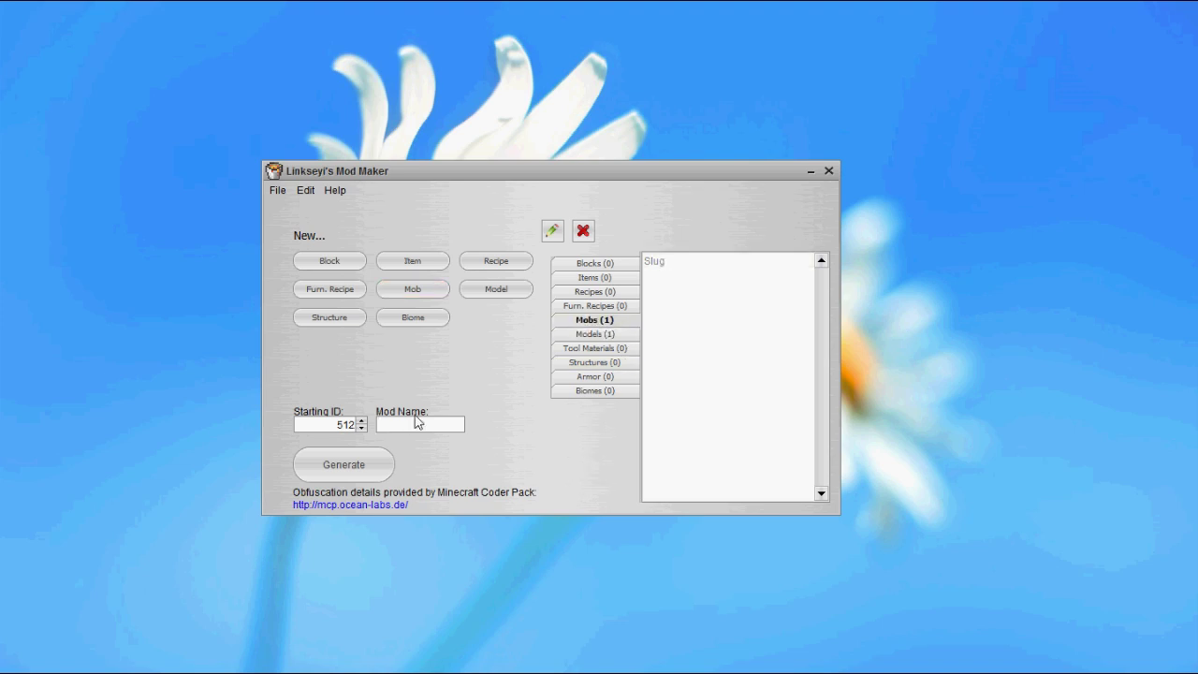
{"action": "type", "text": "Slug"}
Step: Save the mod project as SlugTutorial in the Mod Test folder
{"action": "left_click", "coordinate": [280, 191]}
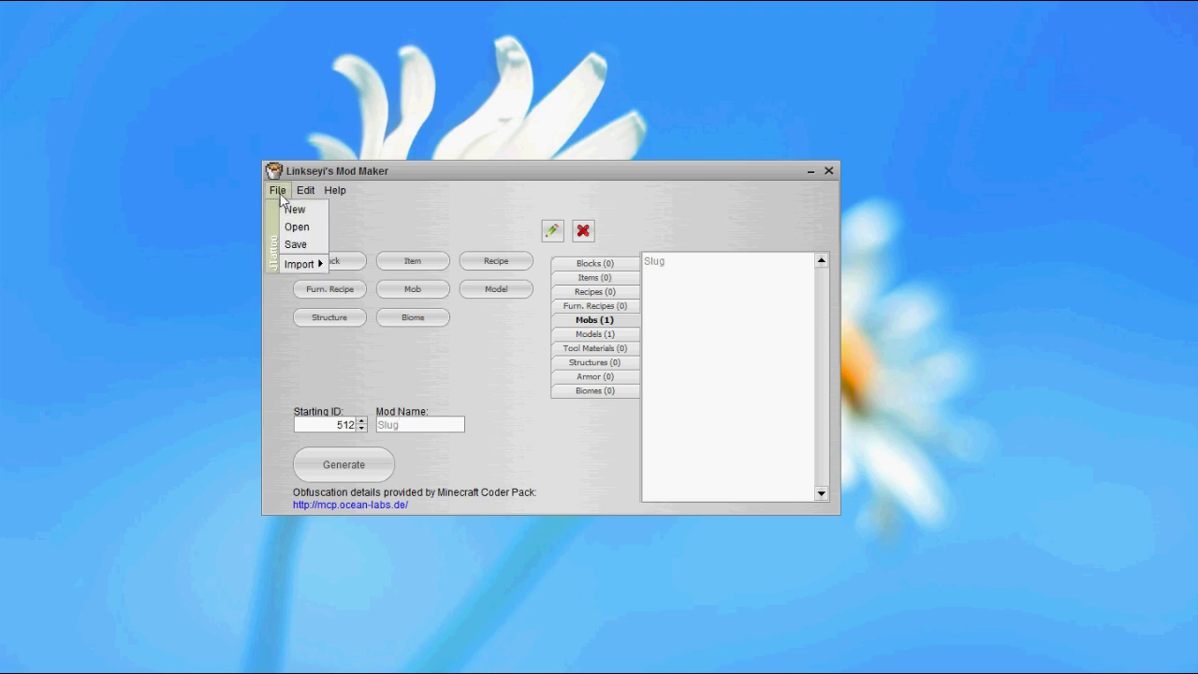
{"action": "left_click", "coordinate": [297, 245]}
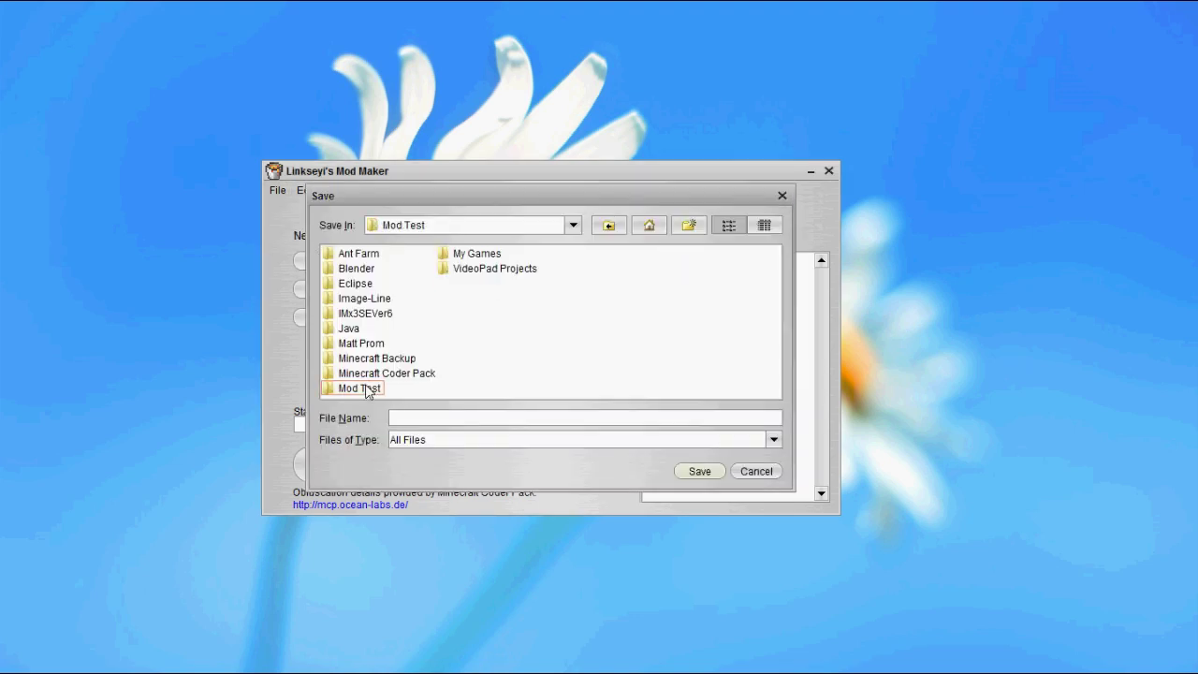
{"action": "double_click", "coordinate": [376, 389]}
{"action": "left_click", "coordinate": [501, 421]}
{"action": "type", "text": "Slug"}
{"action": "type", "text": "Tutp"}
{"action": "key", "text": "BackSpace"}
{"action": "type", "text": "orial"}
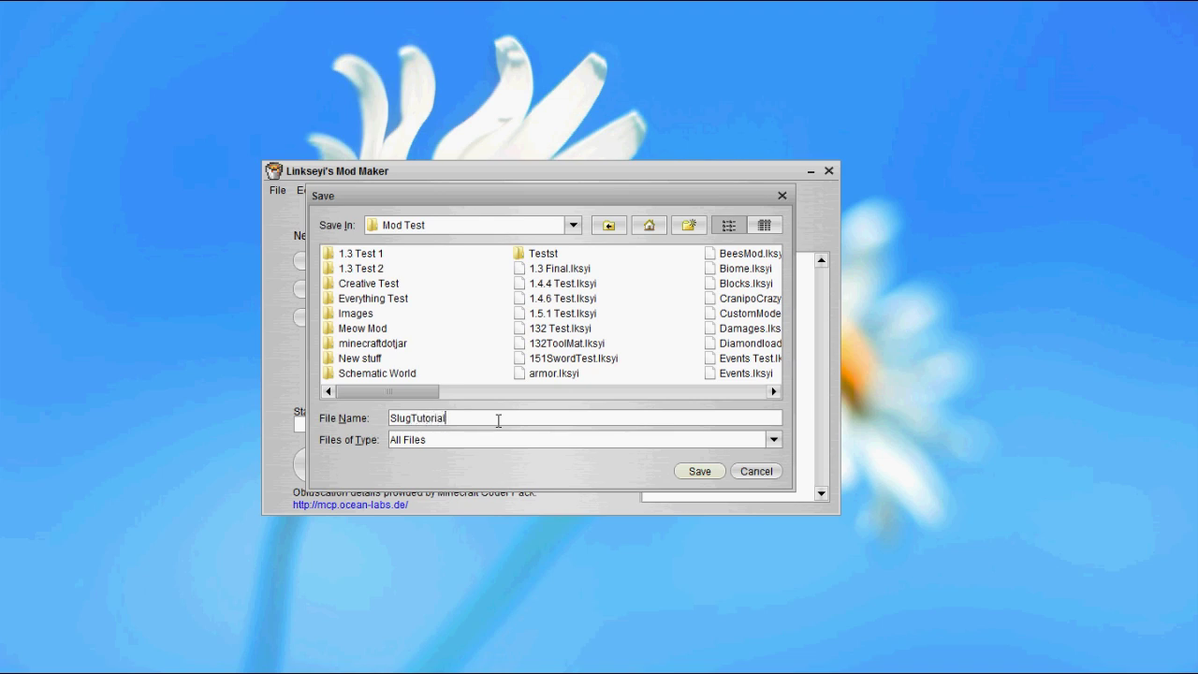
{"action": "left_click", "coordinate": [698, 472]}
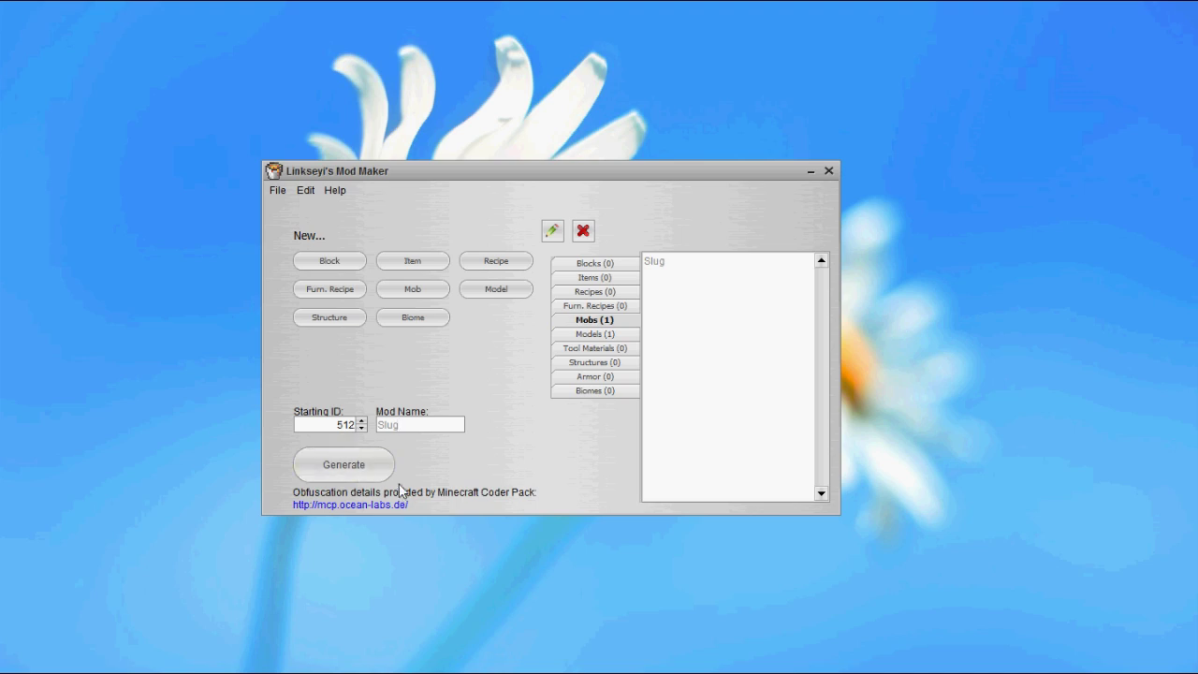
{"action": "mouse_move", "coordinate": [369, 165]}
{"action": "left_mouse_down"}
{"action": "mouse_move", "coordinate": [347, 165]}
{"action": "mouse_move", "coordinate": [382, 218]}
{"action": "mouse_move", "coordinate": [362, 161]}
{"action": "left_mouse_up"}
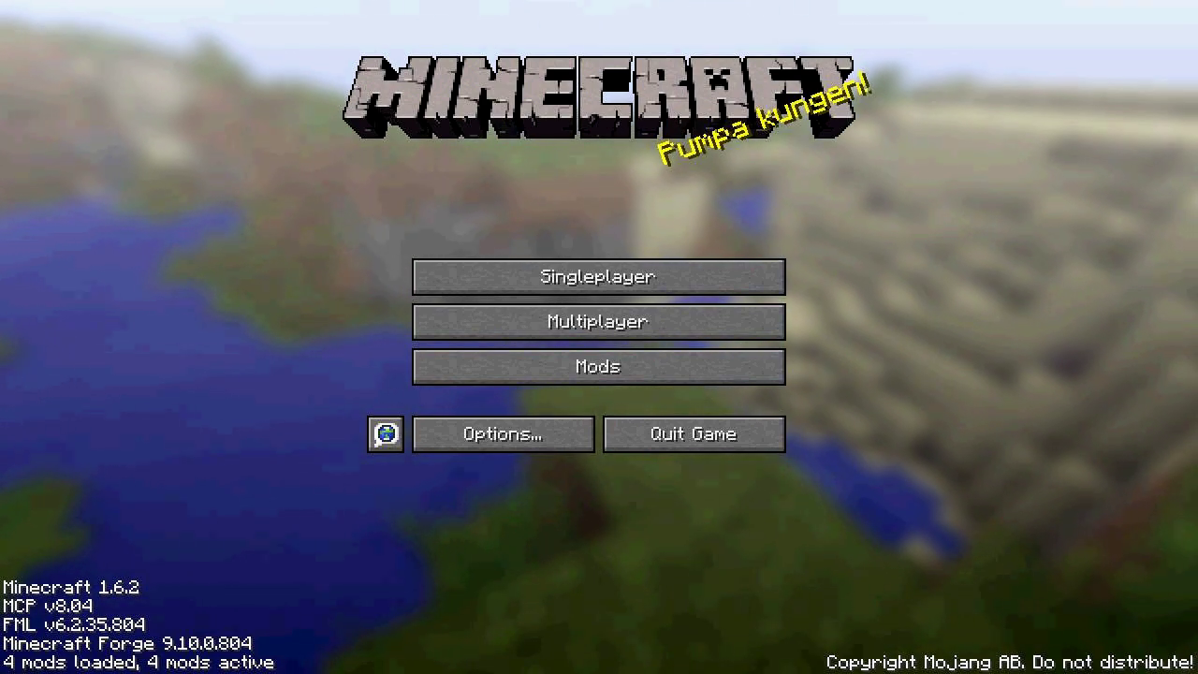
Step: View the details of mod_Slug in Minecraft's mod list and return to the title screen
{"action": "left_click", "coordinate": [599, 367]}
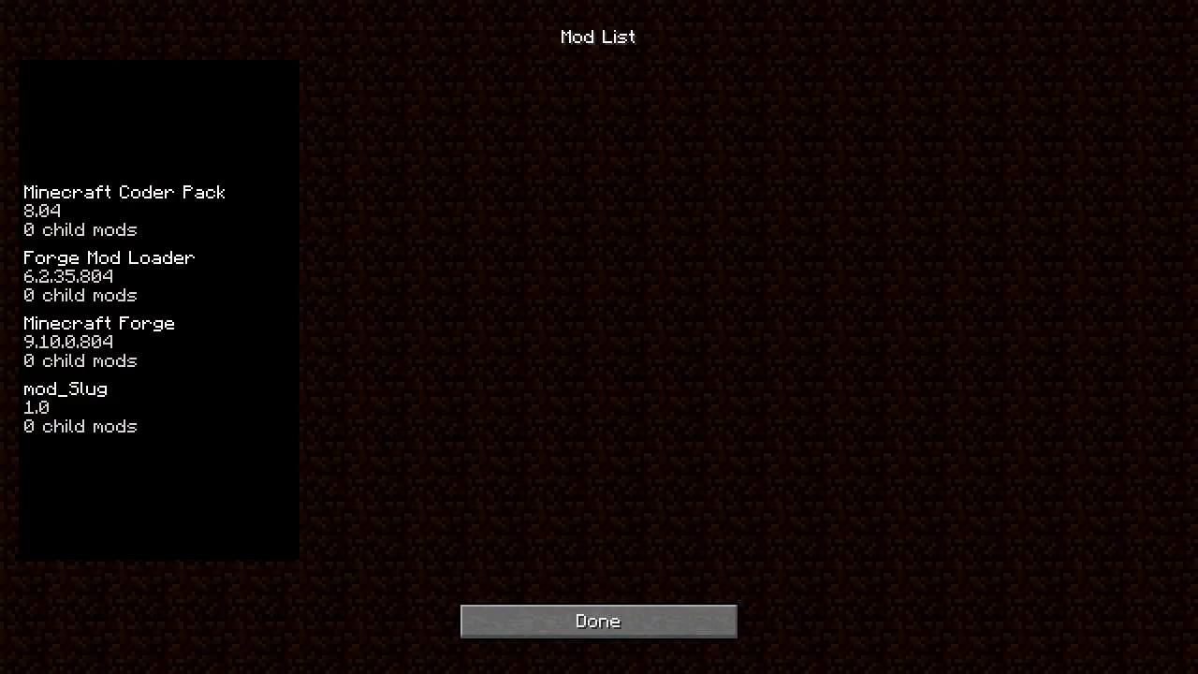
{"action": "left_click", "coordinate": [94, 407]}
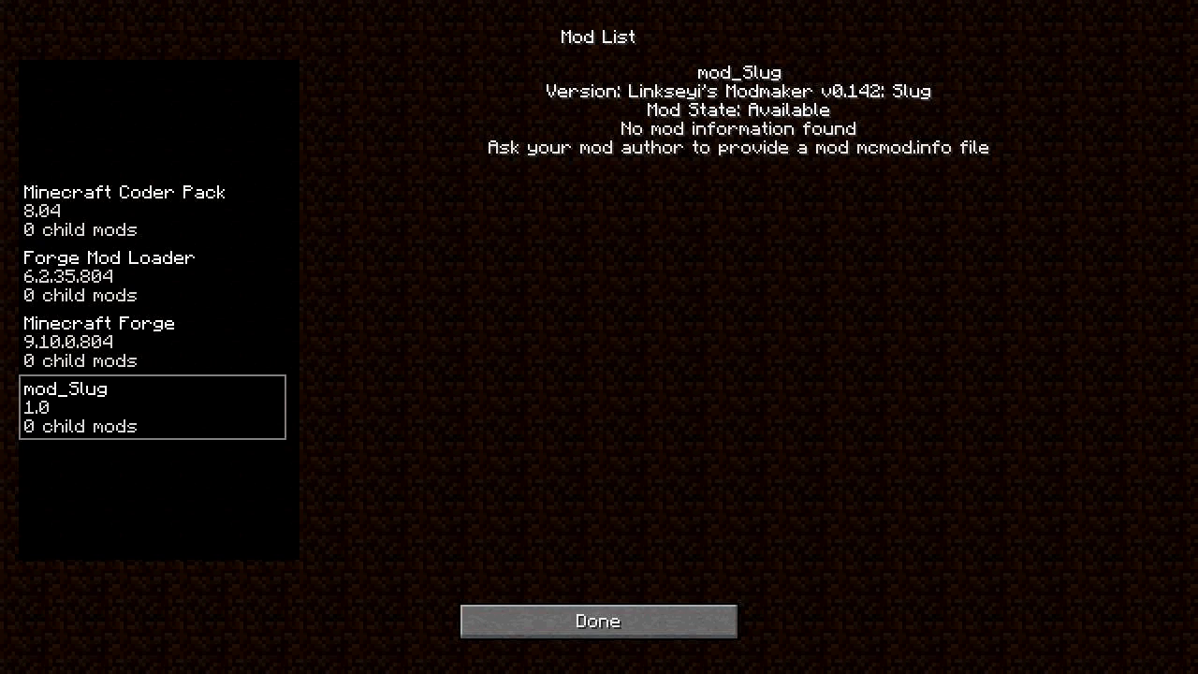
{"action": "left_click", "coordinate": [599, 622]}
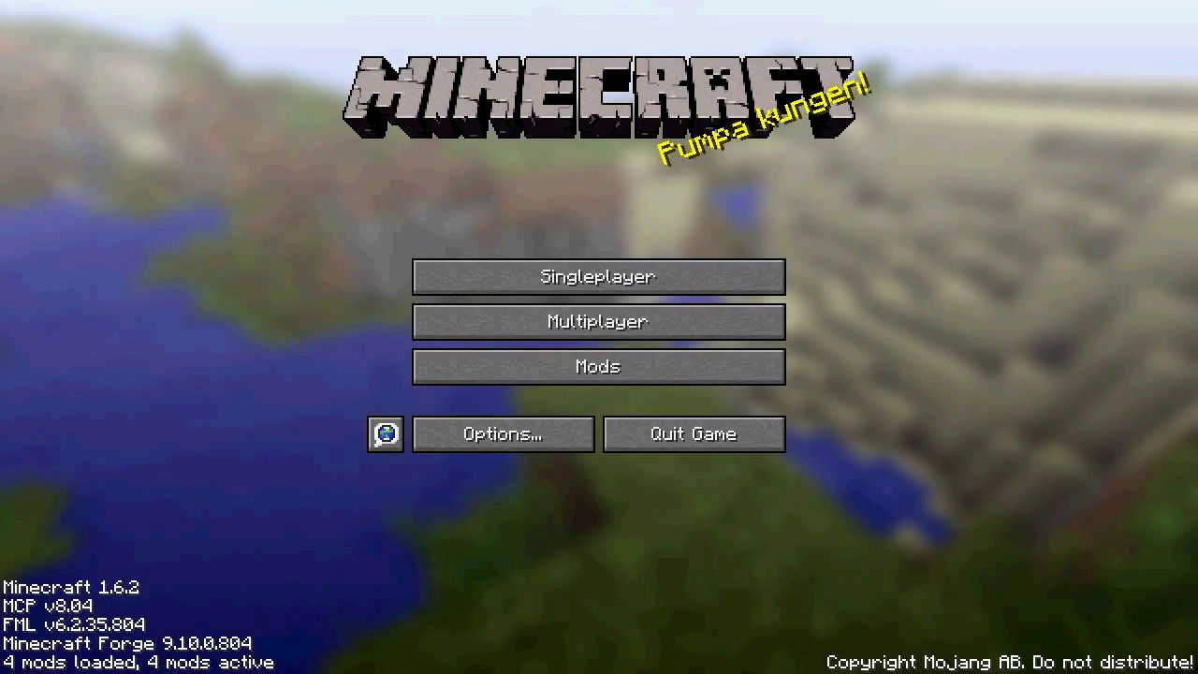
Step: Enter a singleplayer world and equip a Diamond Sword from the creative Combat items
{"action": "left_click", "coordinate": [598, 277]}
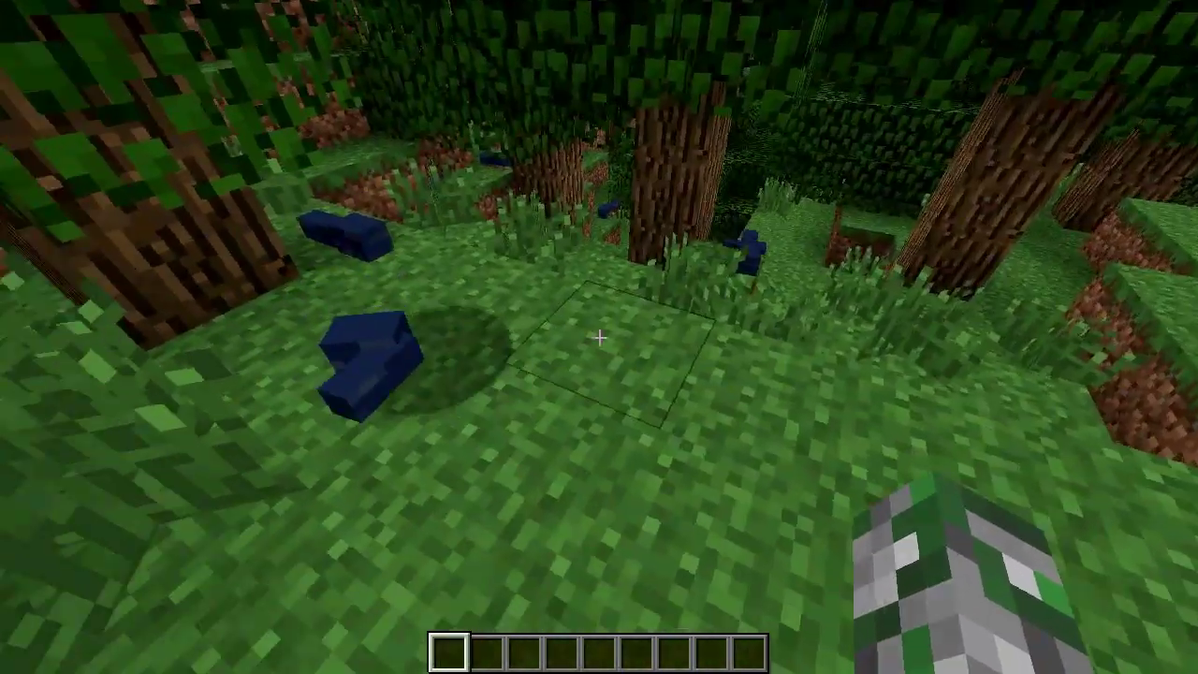
{"action": "left_click", "coordinate": [600, 337]}
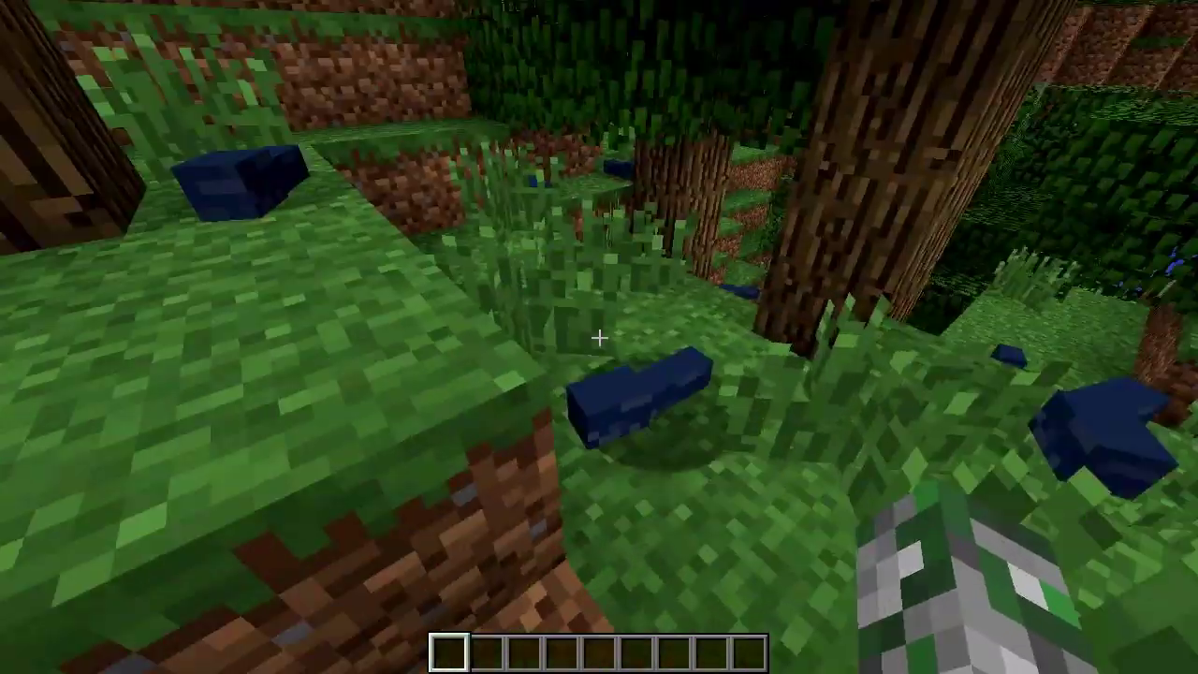
{"action": "key", "text": "e"}
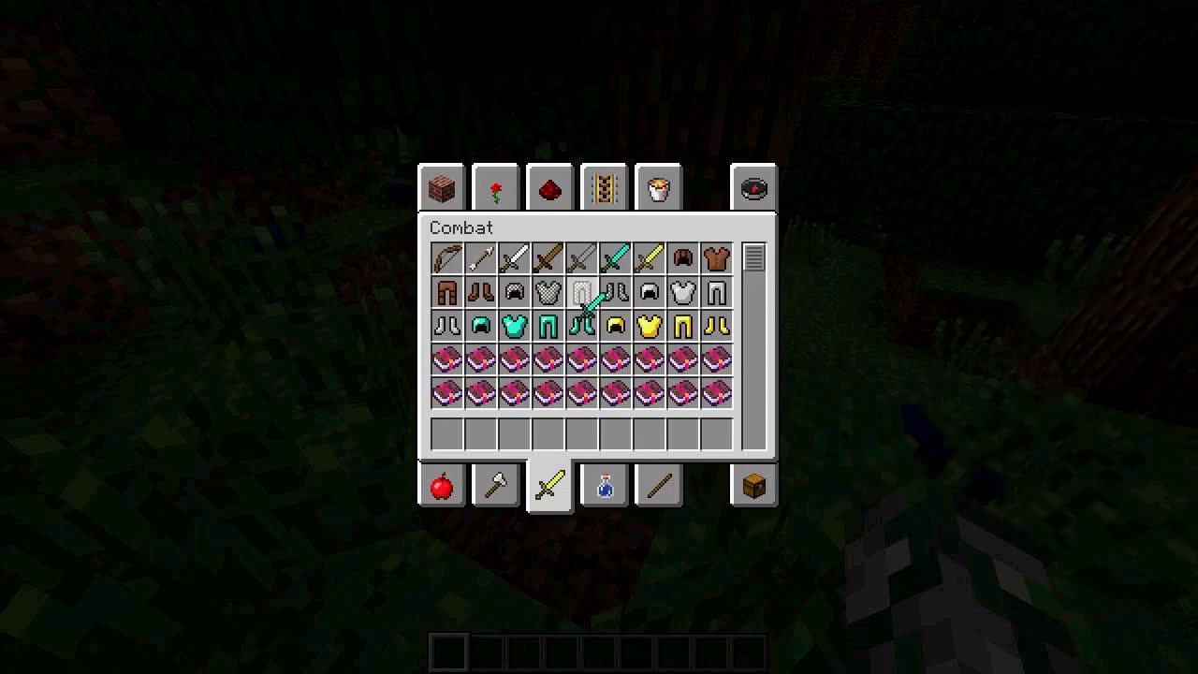
{"action": "key", "text": "e"}
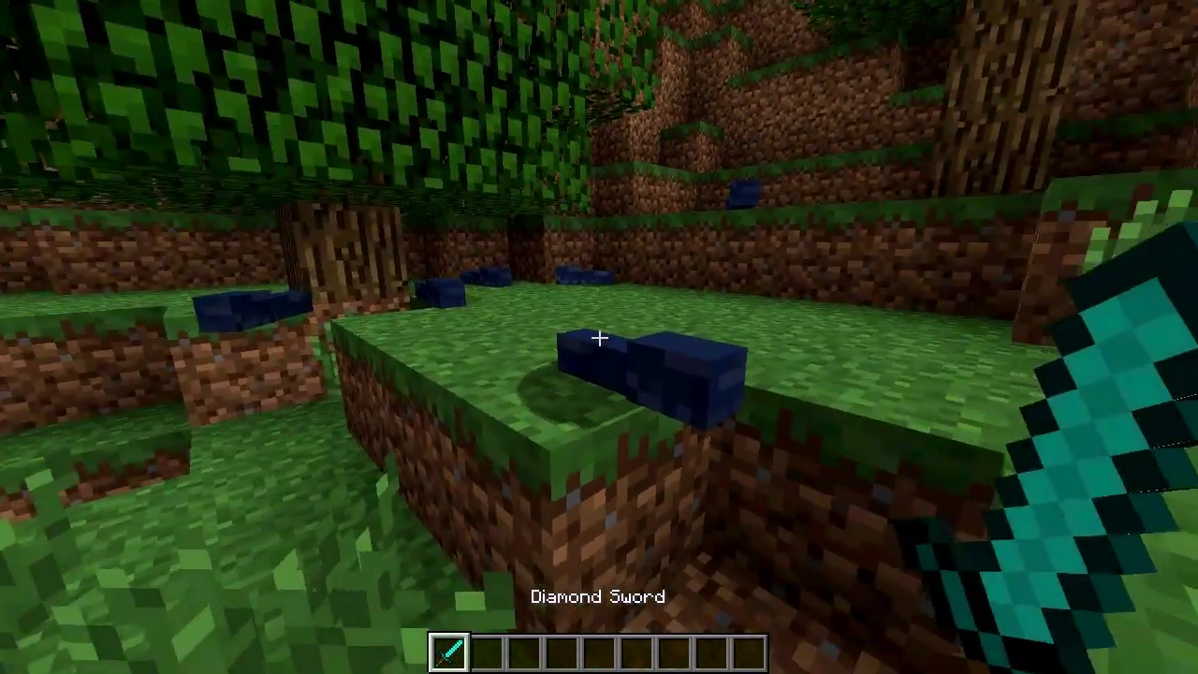
Step: Test the slug mobs by killing one with the Diamond Sword and collecting the dropped slime ball
{"action": "key", "text": "w"}
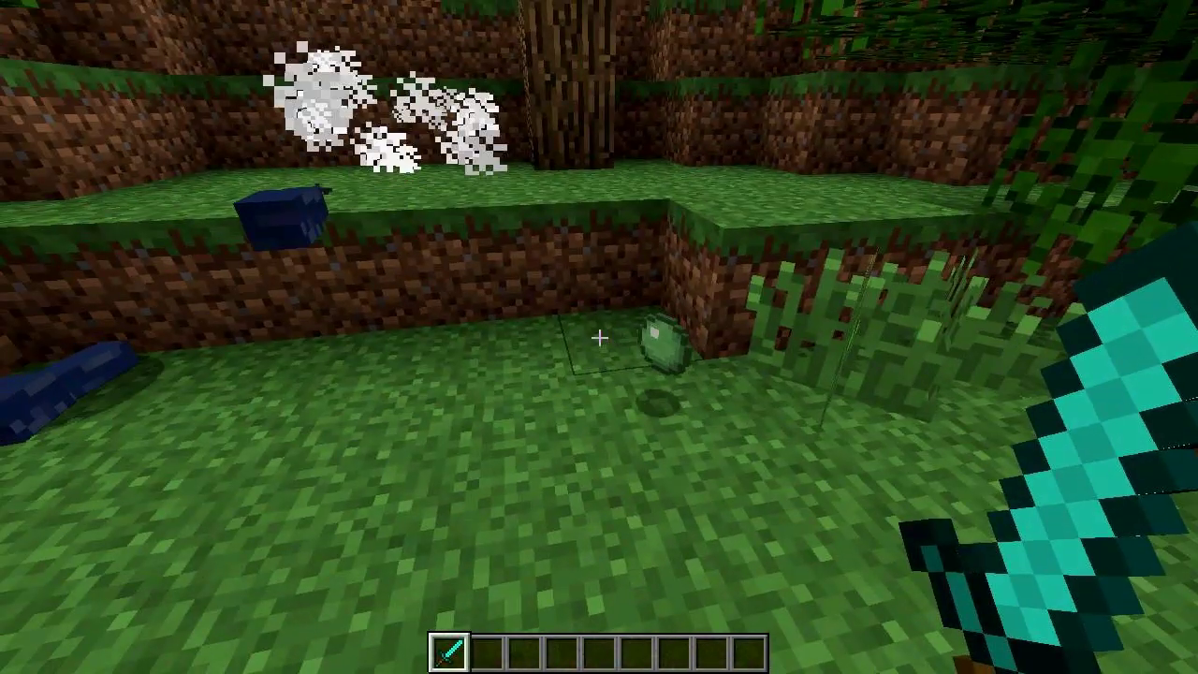
{"action": "key", "text": "w"}
{"action": "left_click", "coordinate": [599, 337]}
{"action": "left_click", "coordinate": [600, 337]}
{"action": "key", "text": "w"}
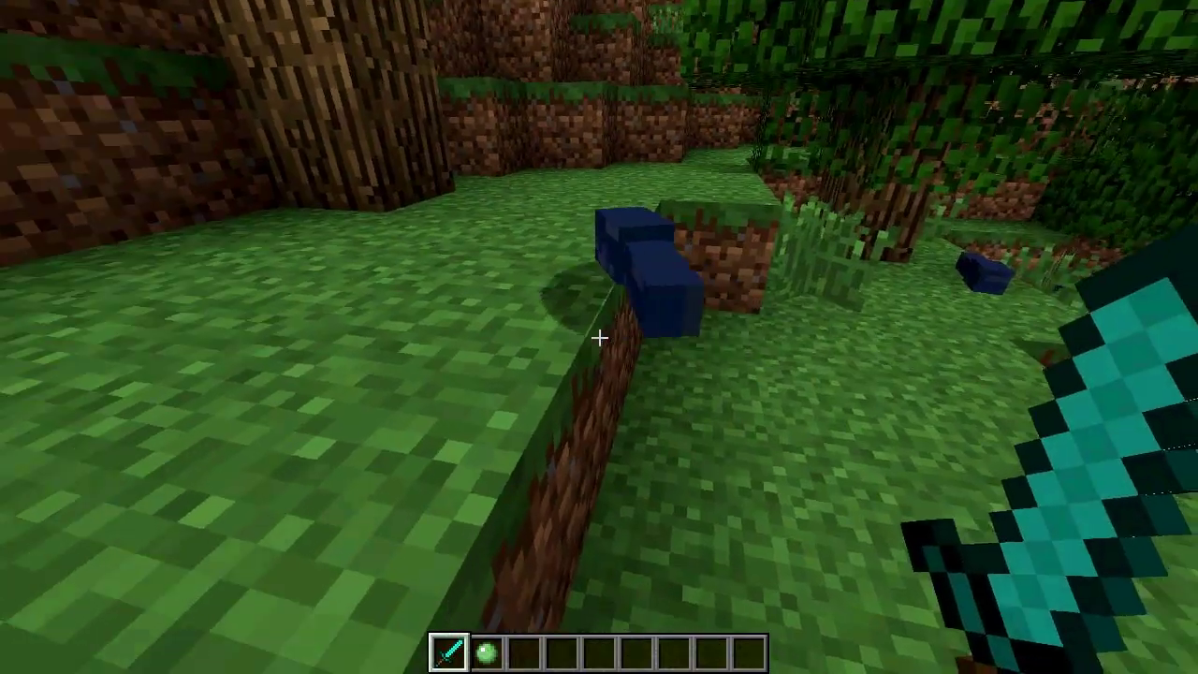
{"action": "key", "text": "w"}
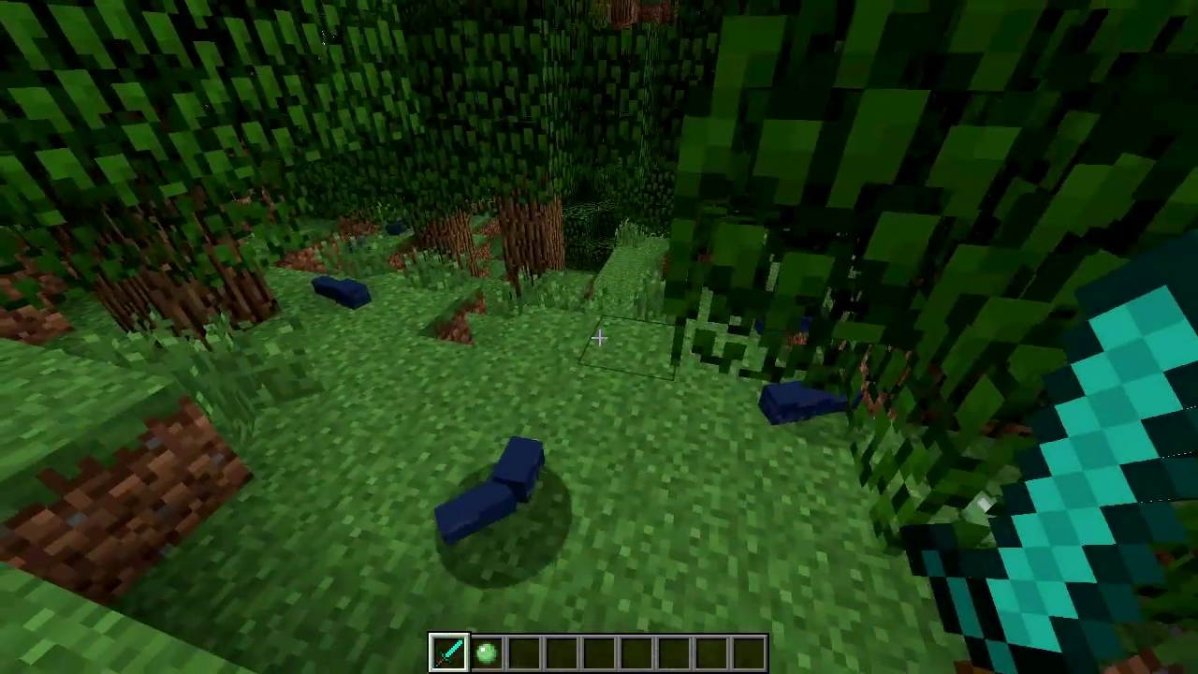
{"action": "key", "text": "s"}
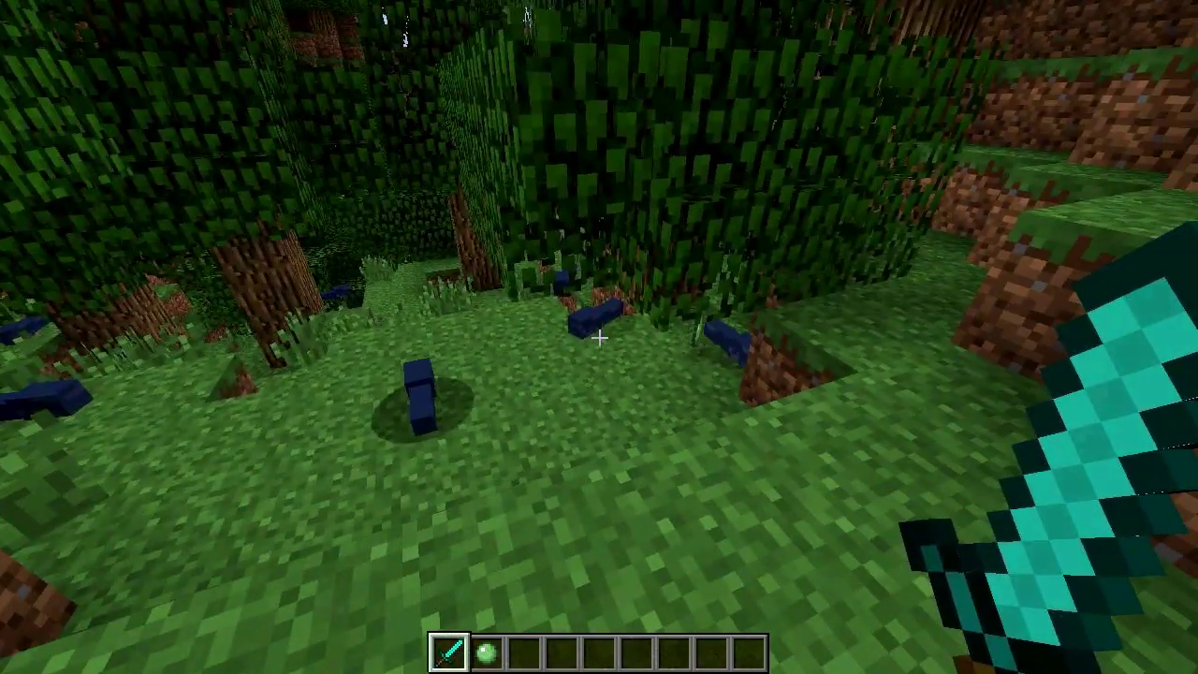